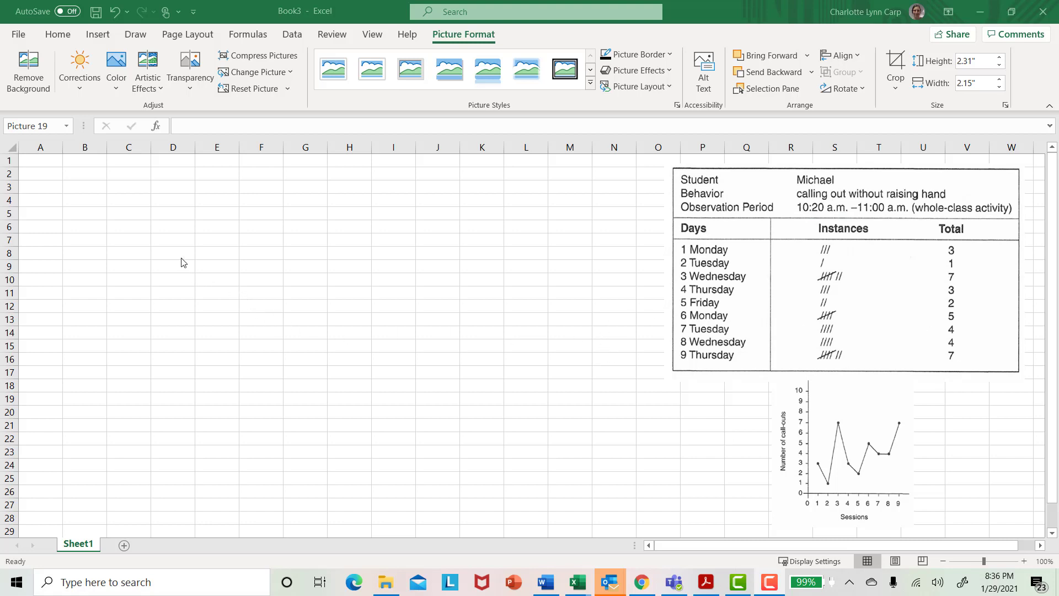
- Enter the column headings Sessions in B4 and Baseline in C4
click(78, 198)
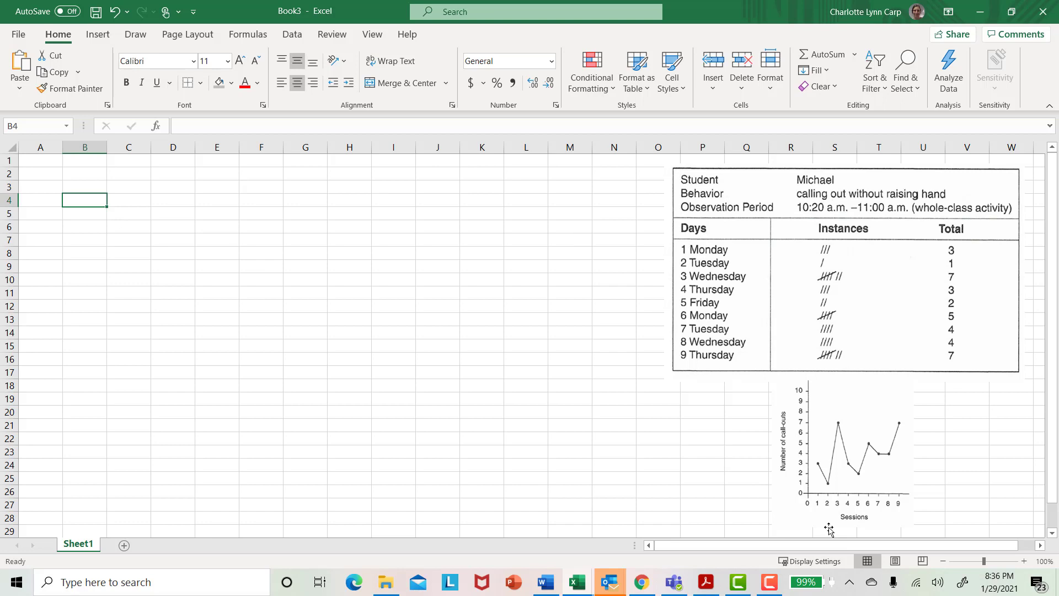
text(Sessions)
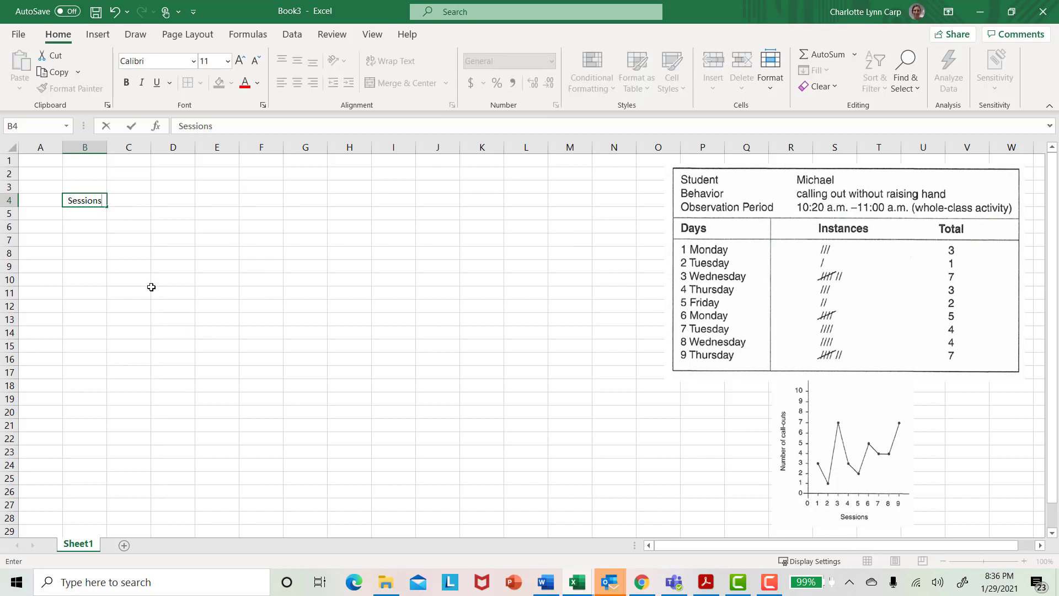
key(Tab)
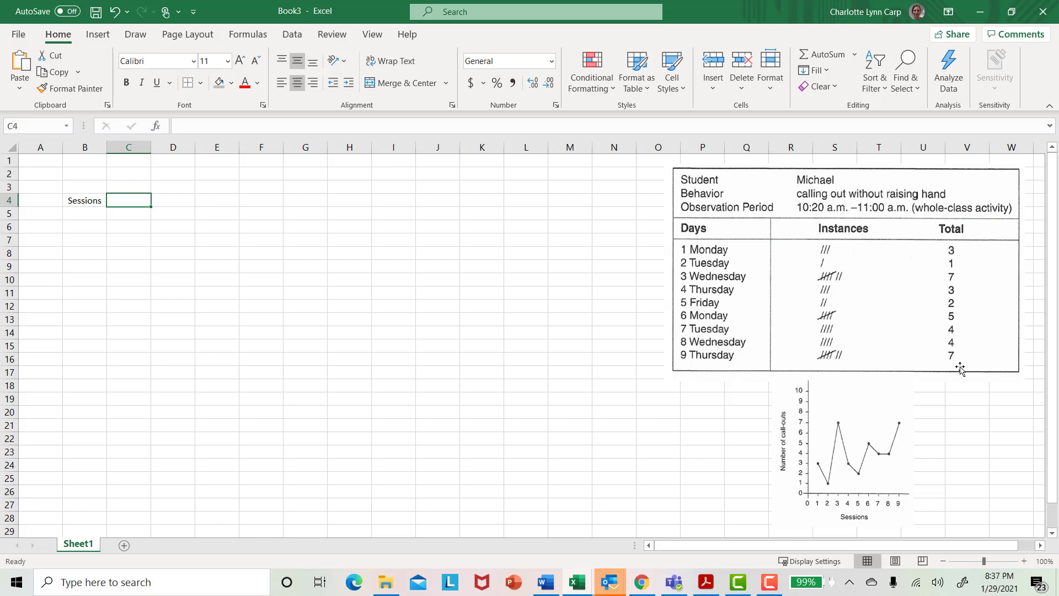
text(Baseline)
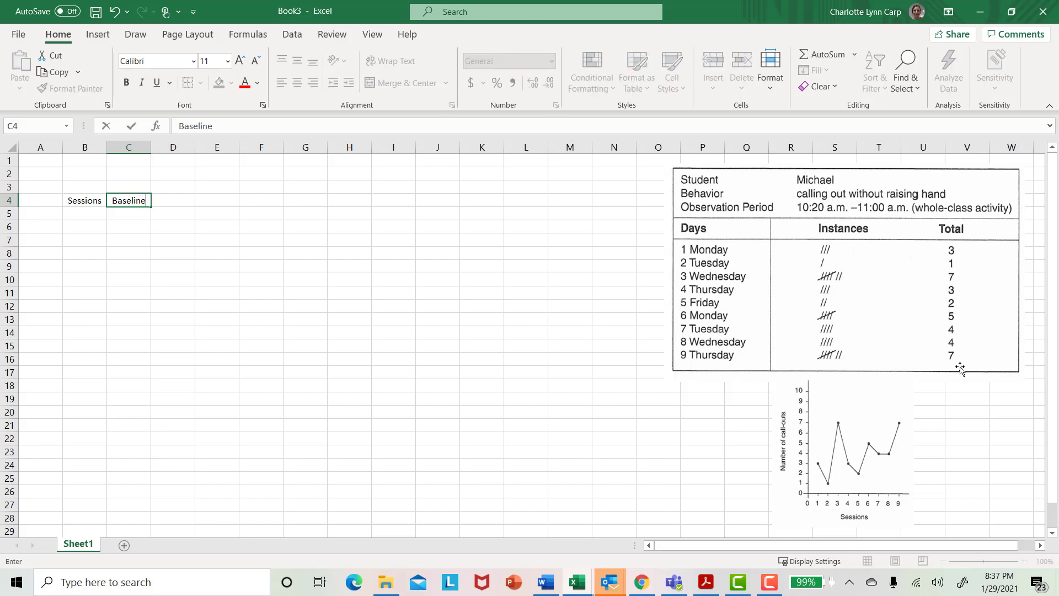
key(Return)
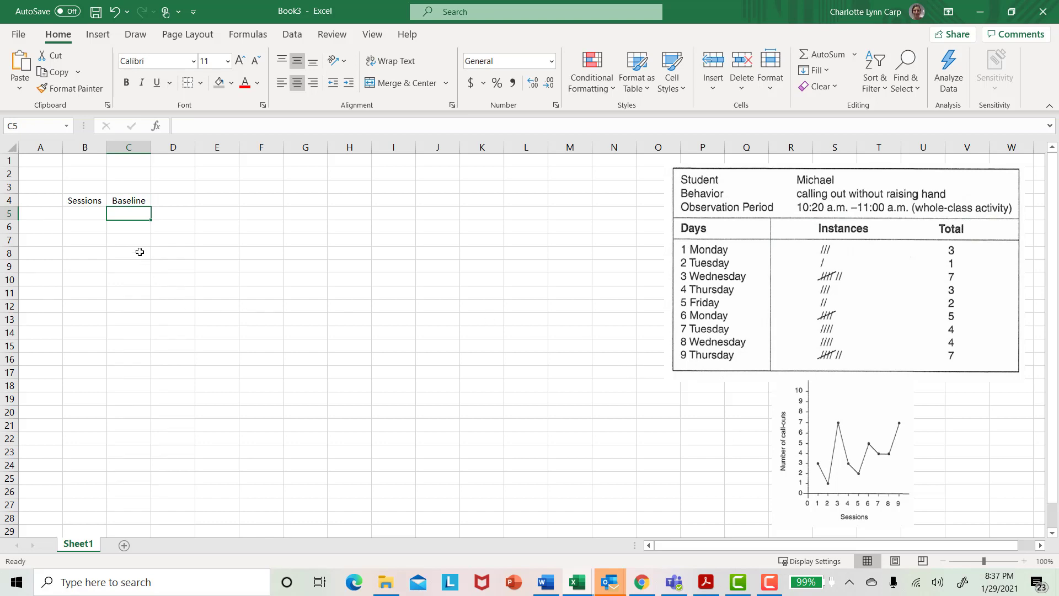
- Enter sessions 1 and 2 below the Sessions heading, with baseline values 3 and 1 beside them
click(82, 212)
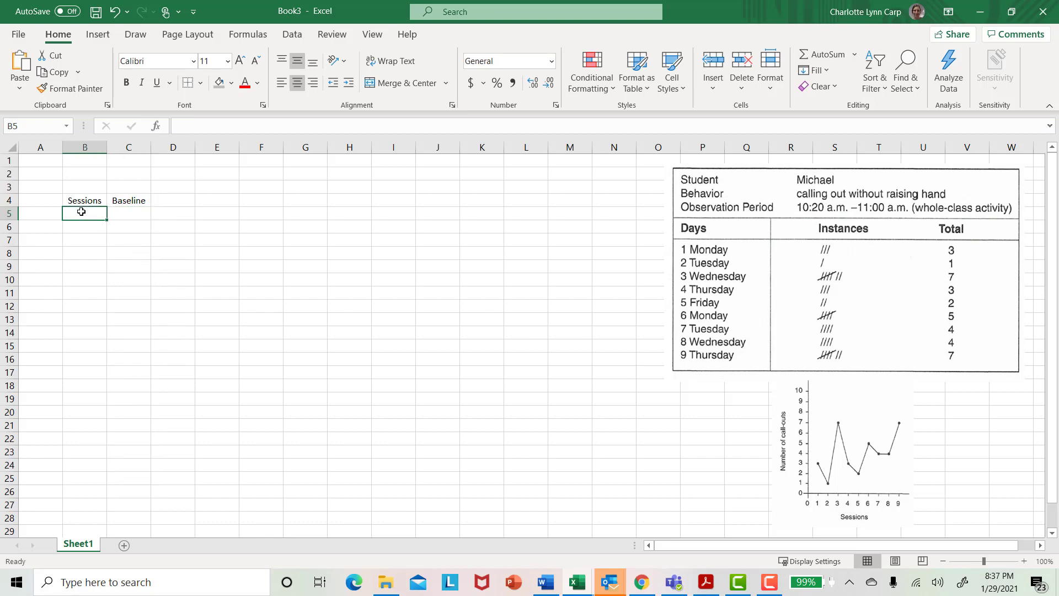
key(Right)
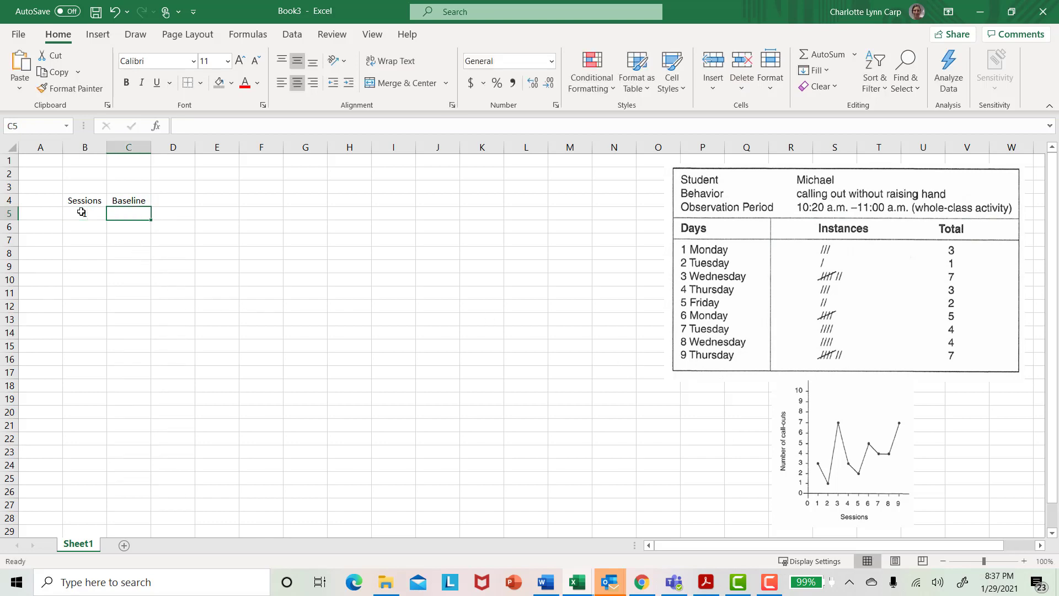
text(3)
key(Return)
key(Left)
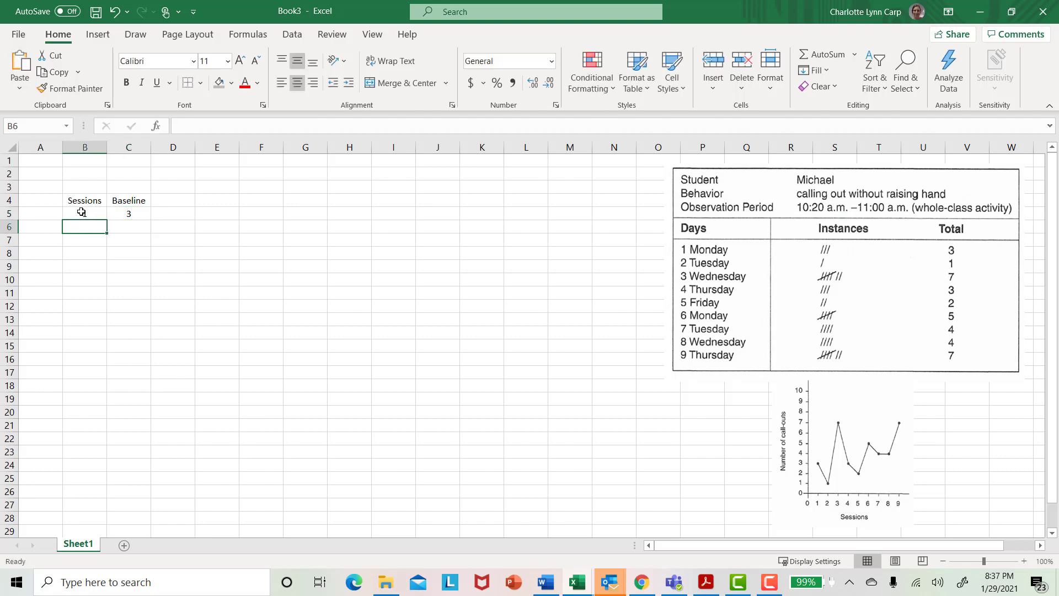
text(2)
key(Tab)
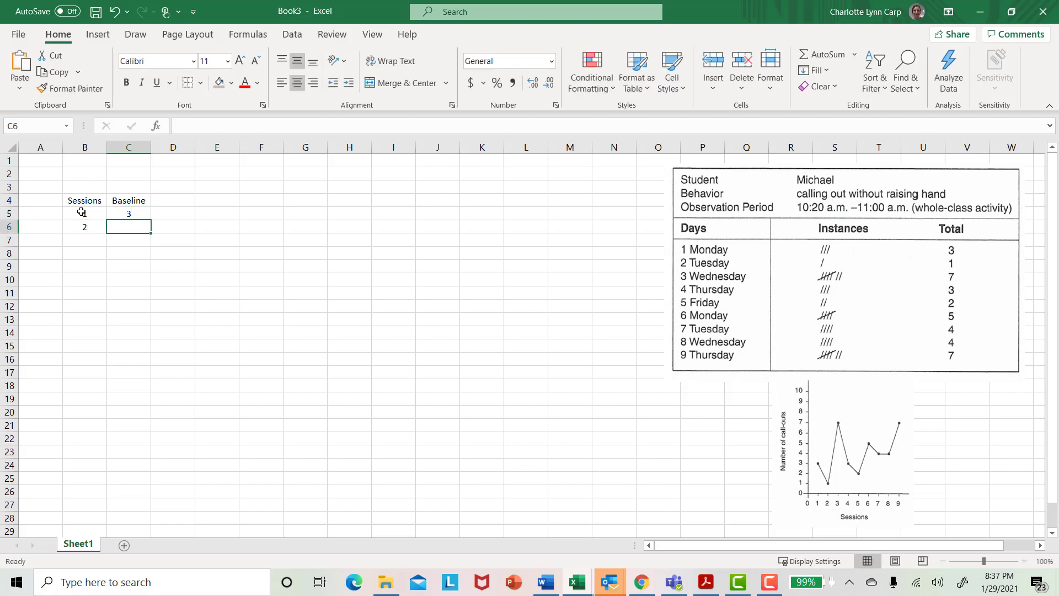
text(1)
key(Return)
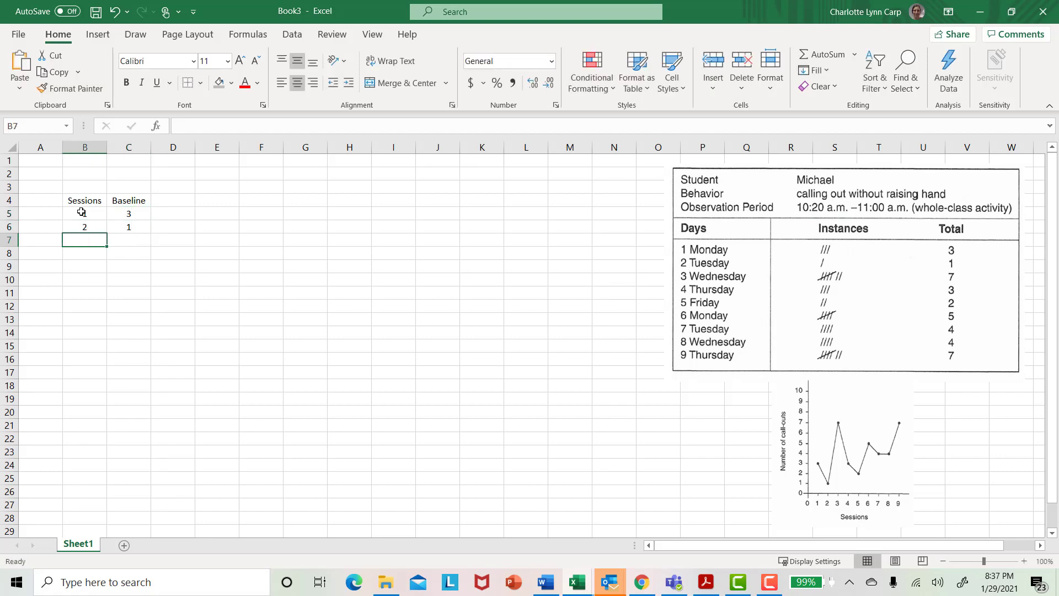
- Add sessions 3 and 4 in rows 7 and 8 with baseline values 7 and 3
text(3)
key(Tab)
text(7)
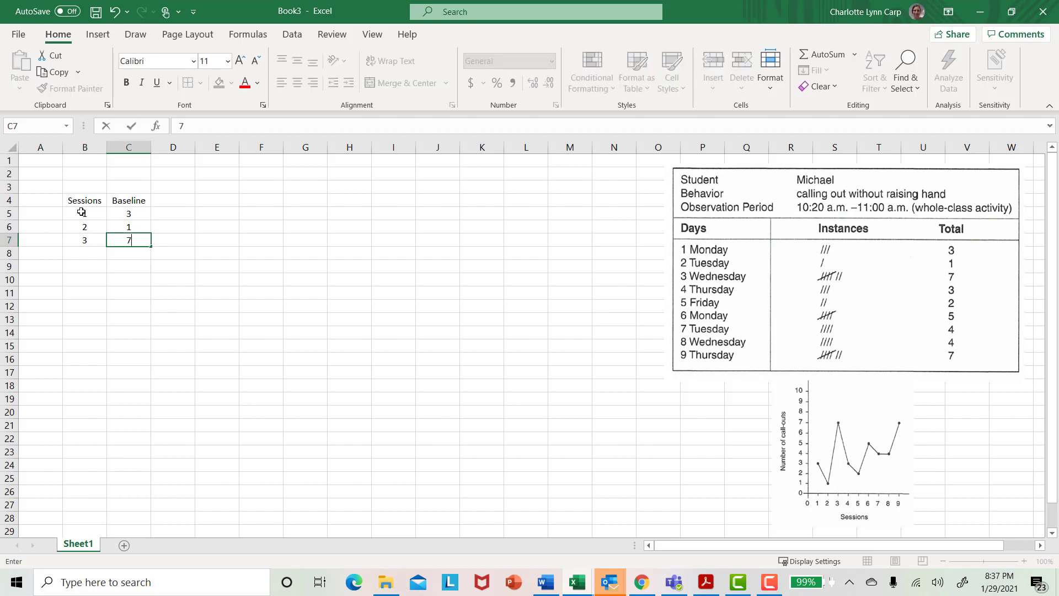
key(Return)
text(4)
key(Tab)
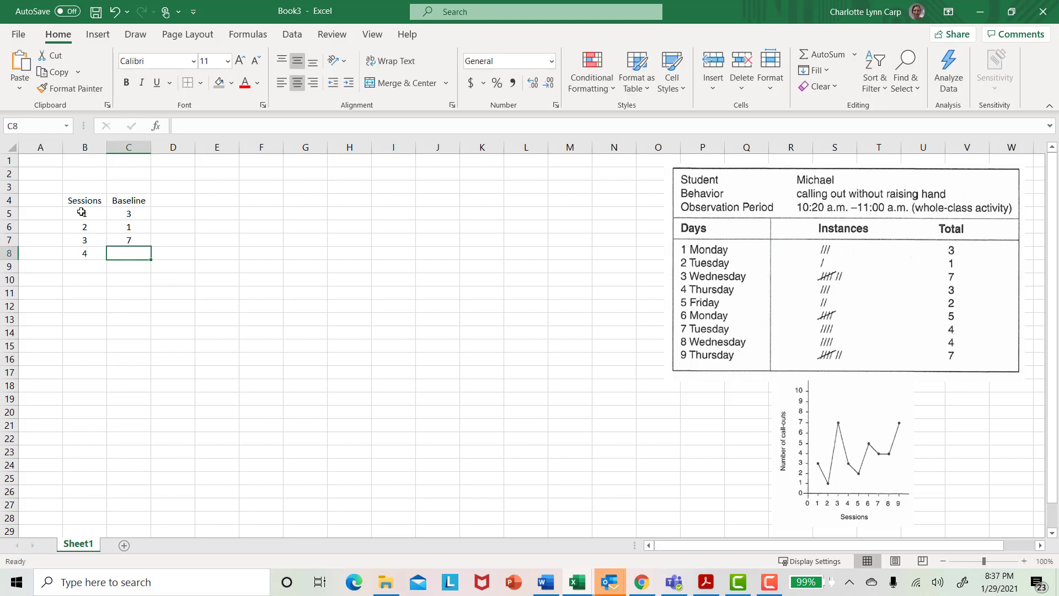
text(3)
key(Return)
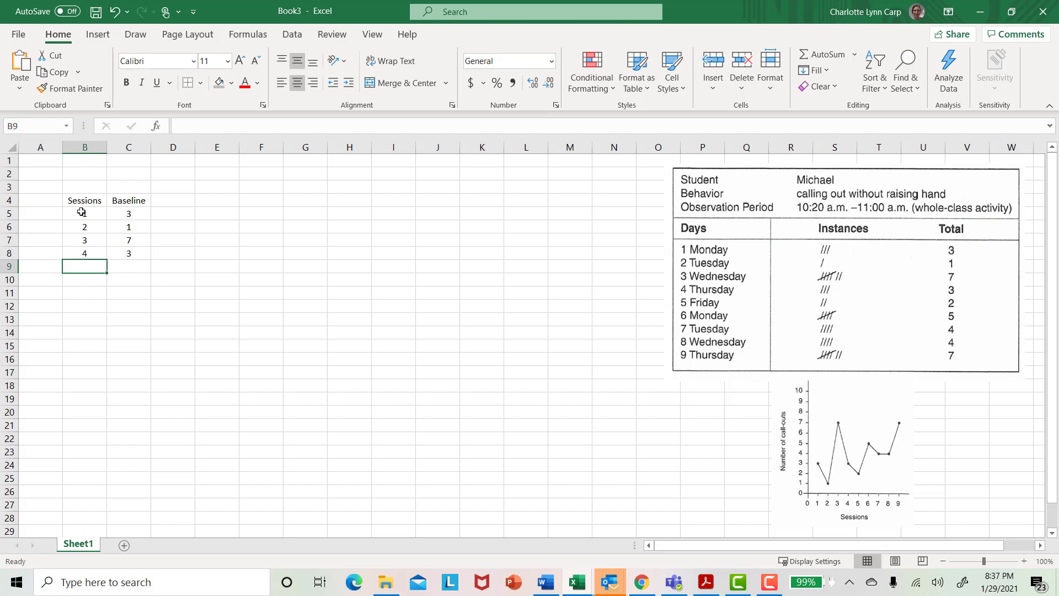
- Add sessions 5 and 6 in rows 9 and 10 with baseline values 2 and 5
text(5)
key(Tab)
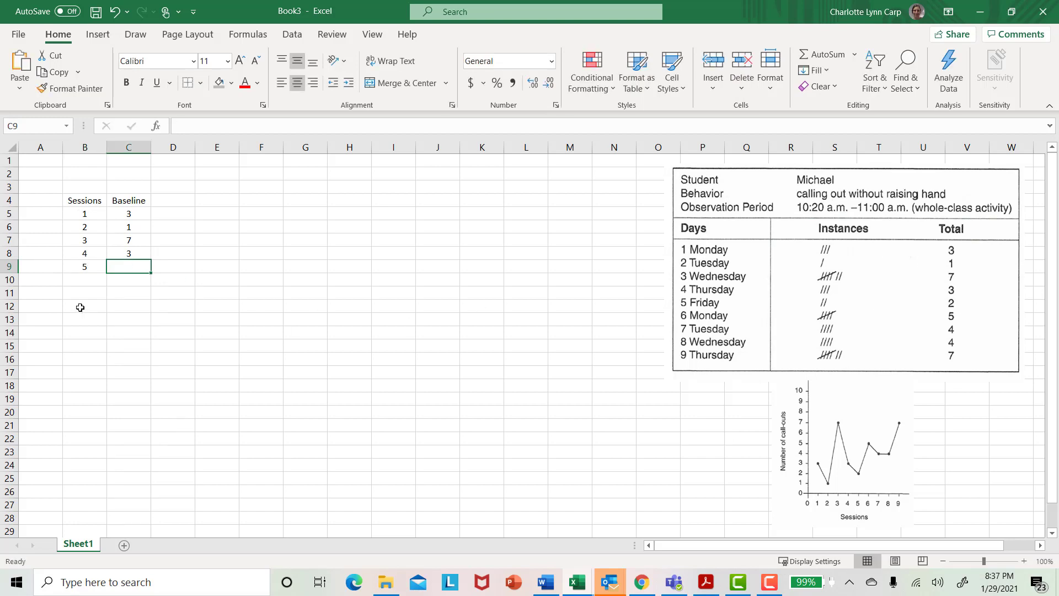
text(2)
key(Down)
click(105, 282)
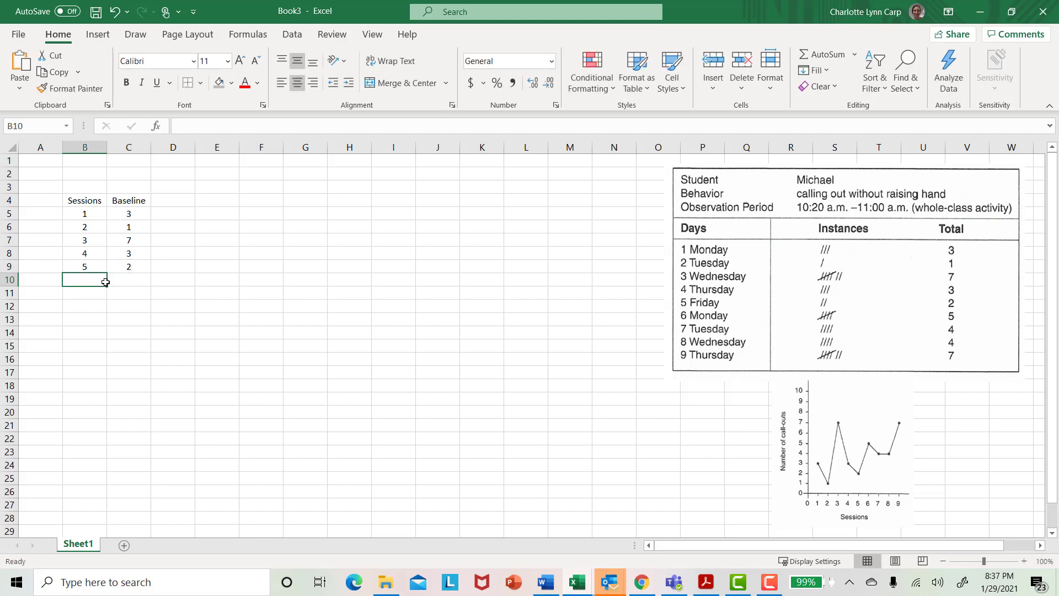
text(6)
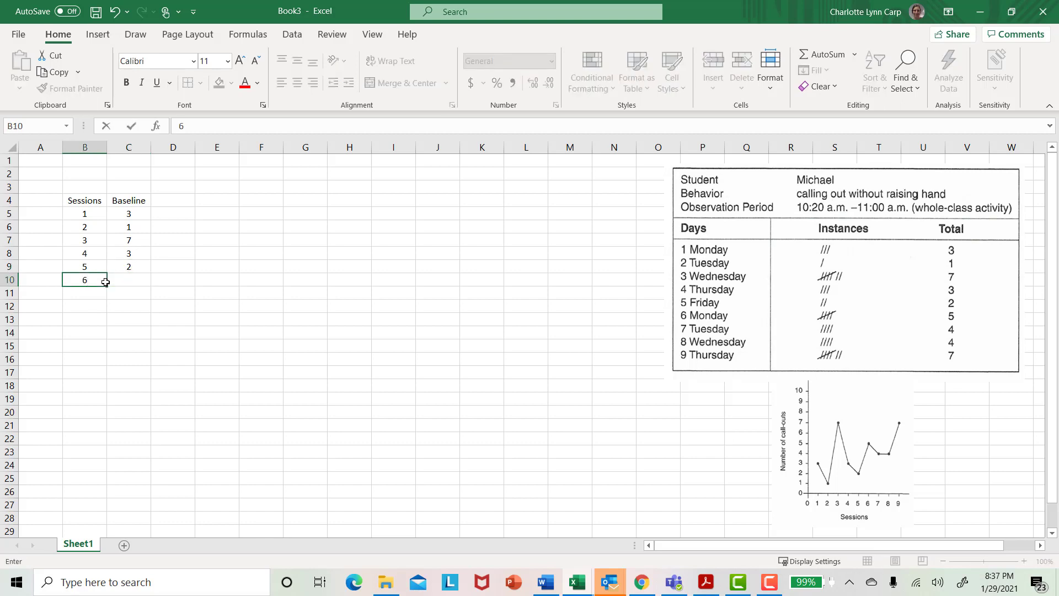
key(Tab)
text(5)
key(Return)
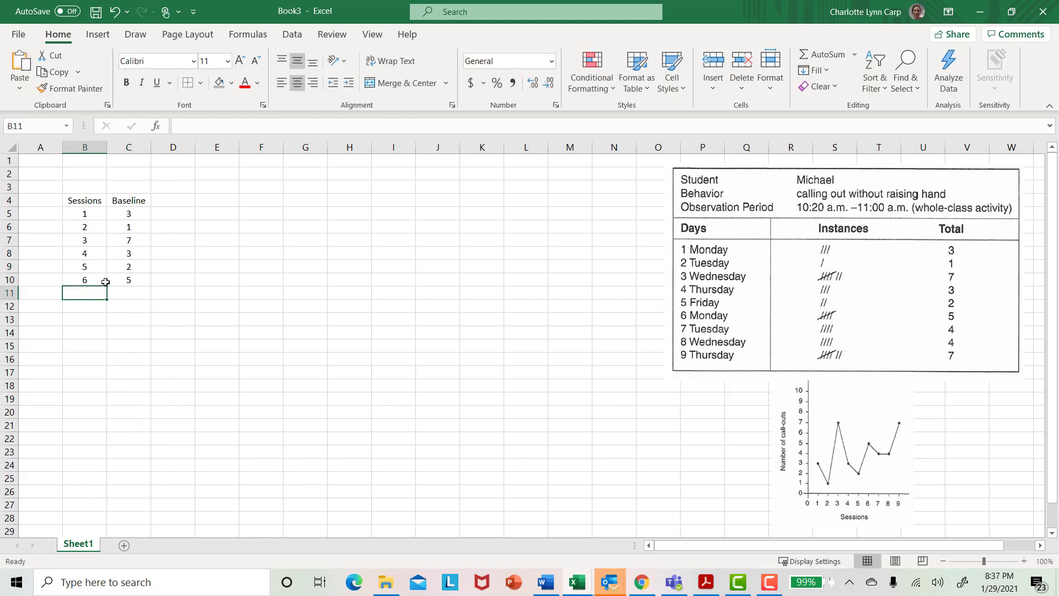
- Add sessions 7 and 8 in rows 11 and 12, each with a baseline value of 4
text(7)
key(Tab)
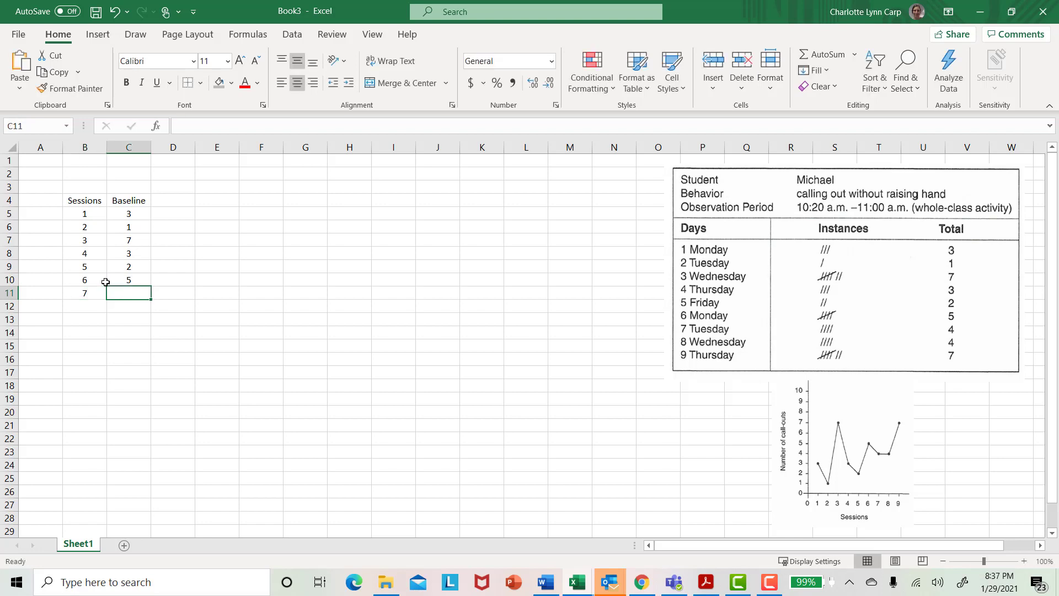
text(4)
key(Return)
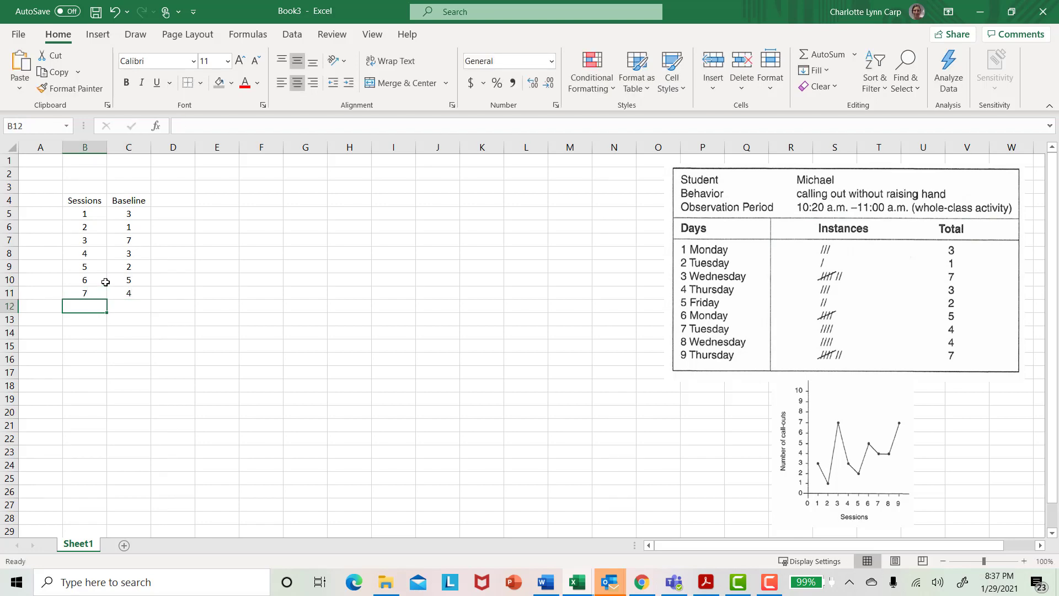
text(8)
key(Tab)
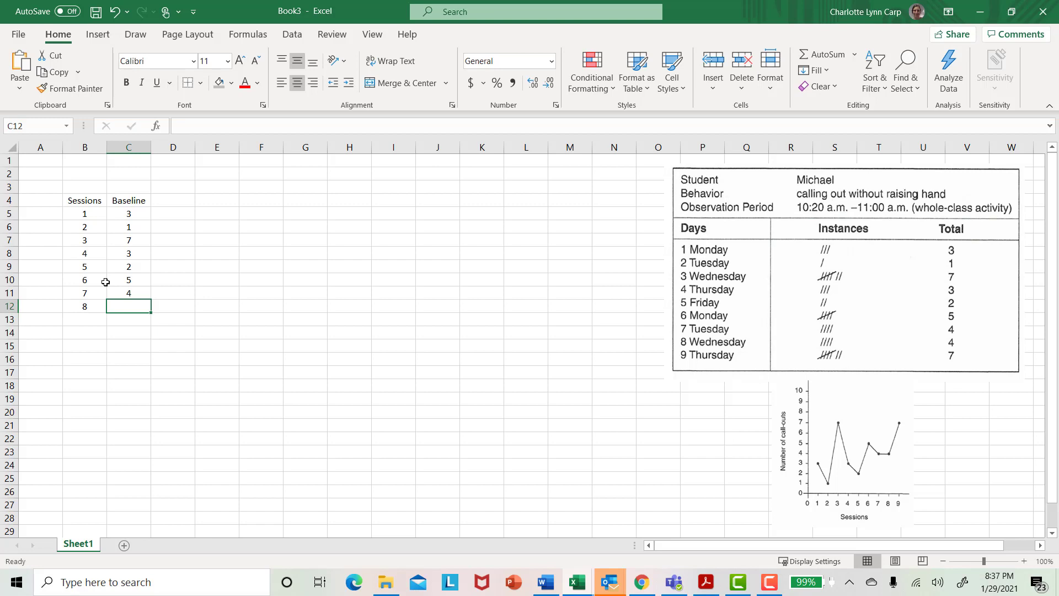
text(4)
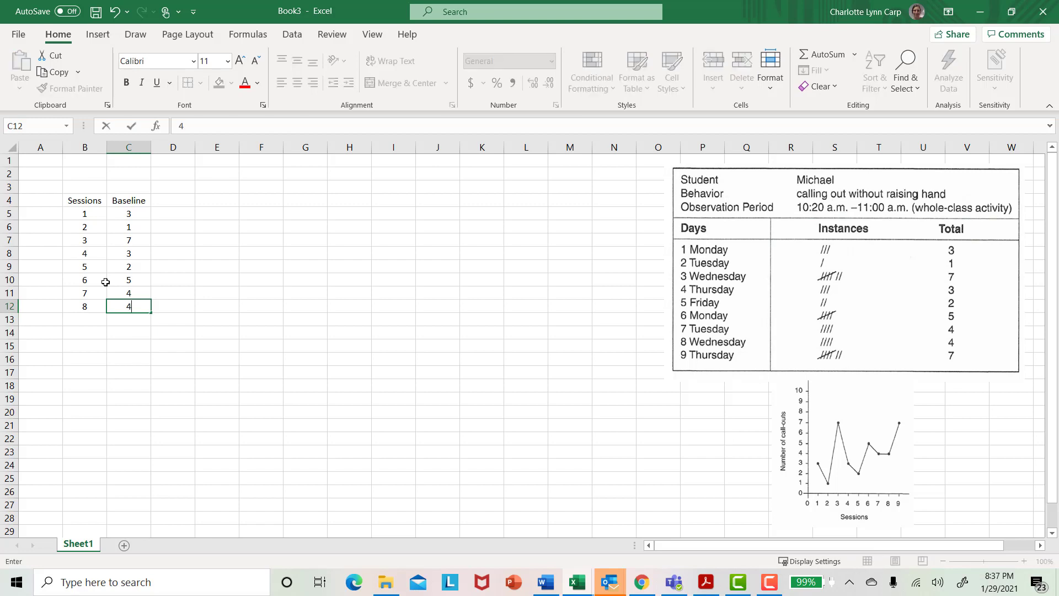
key(Return)
- Add session 9 in row 13 with a baseline value of 7
key(Left)
text(9)
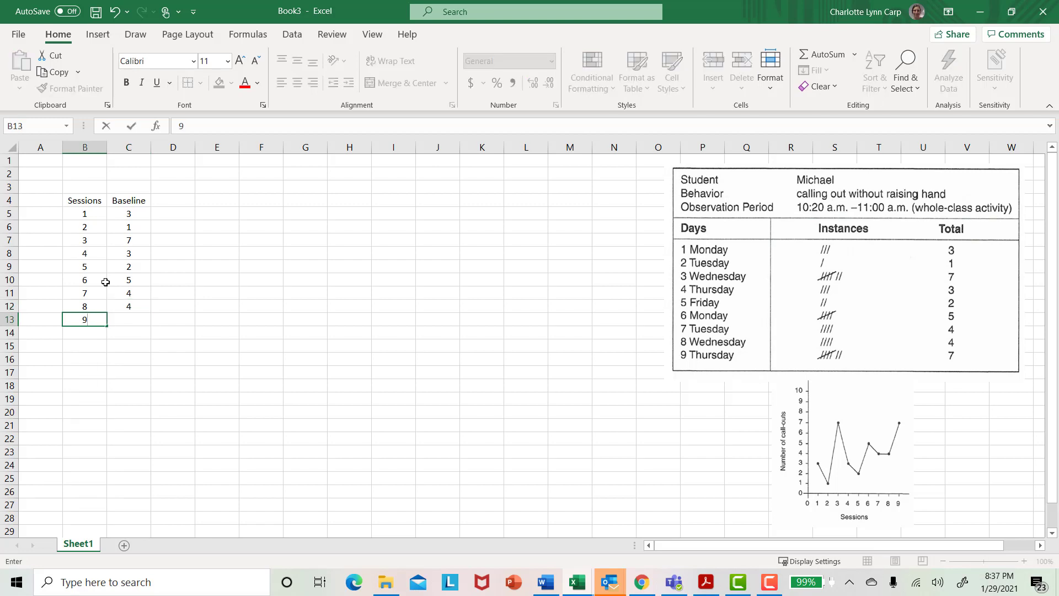
key(Tab)
text(7)
key(Return)
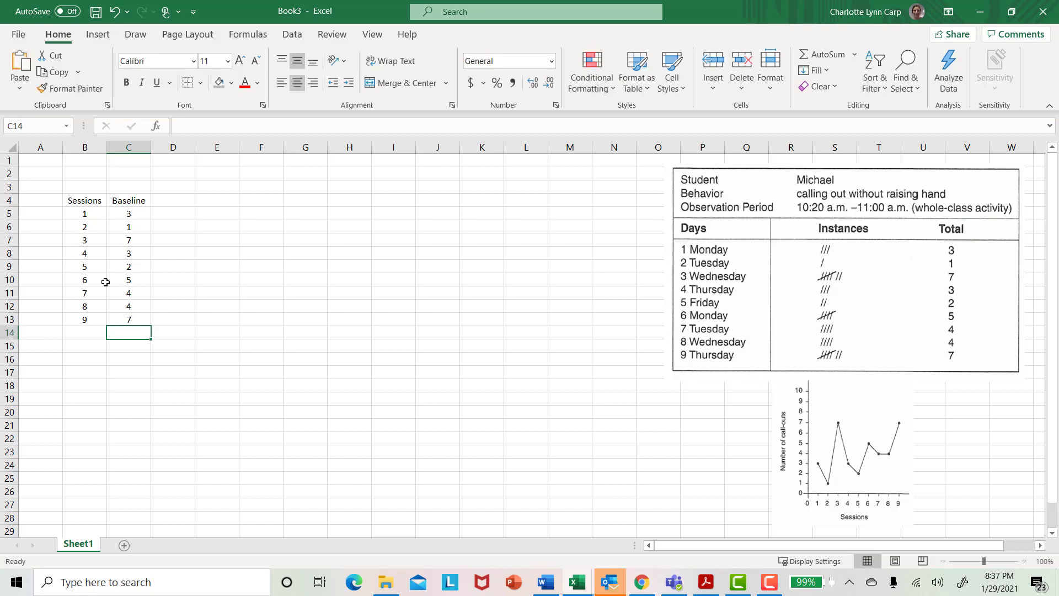
drag(77, 213, 119, 322)
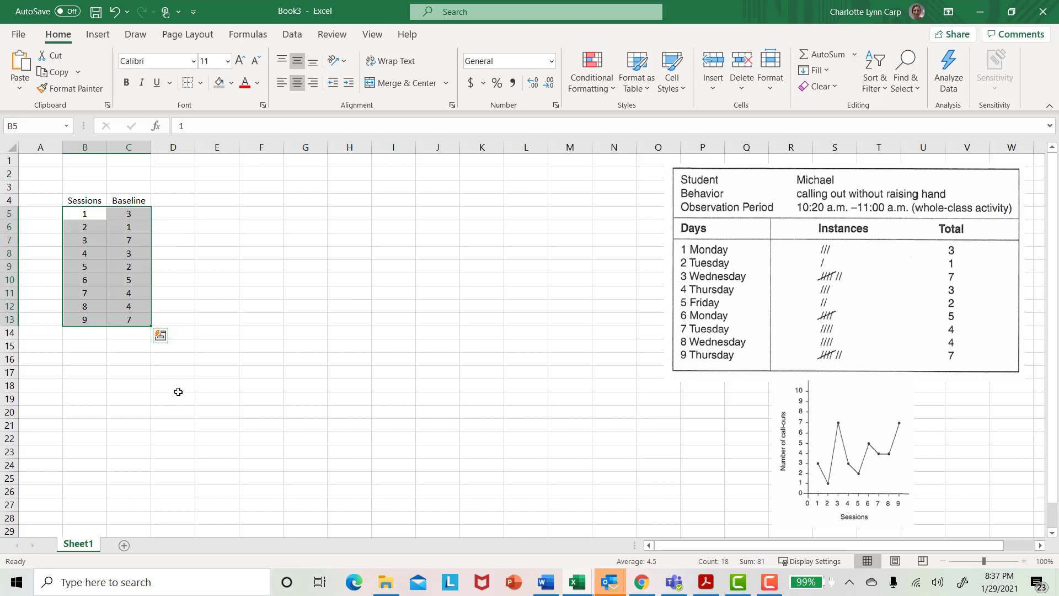
click(197, 371)
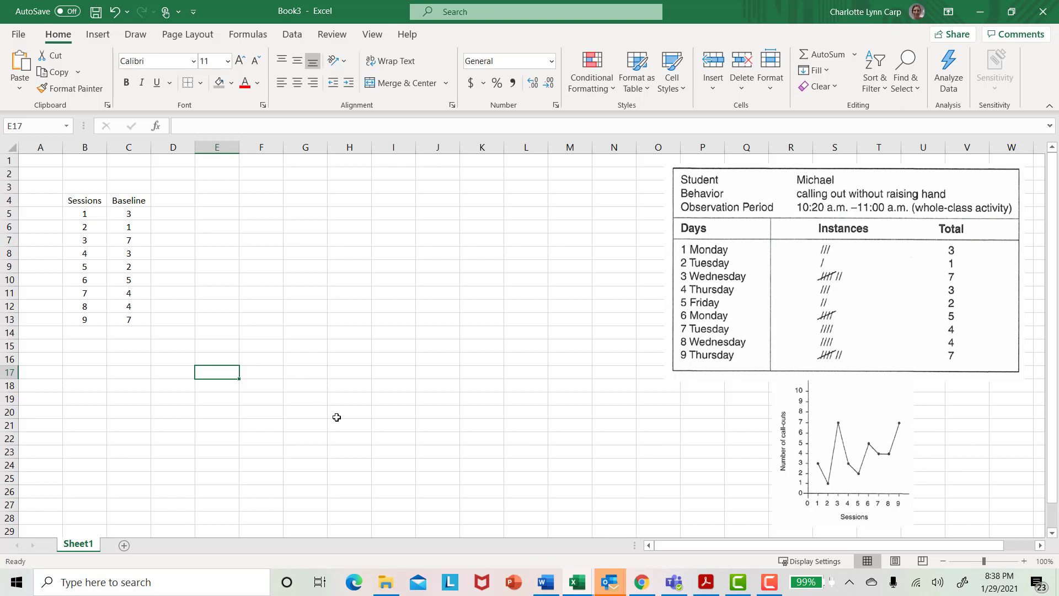
- Add the heading Tx in D4 and continue the session numbers from 10 to 15 in B14:B19
click(174, 204)
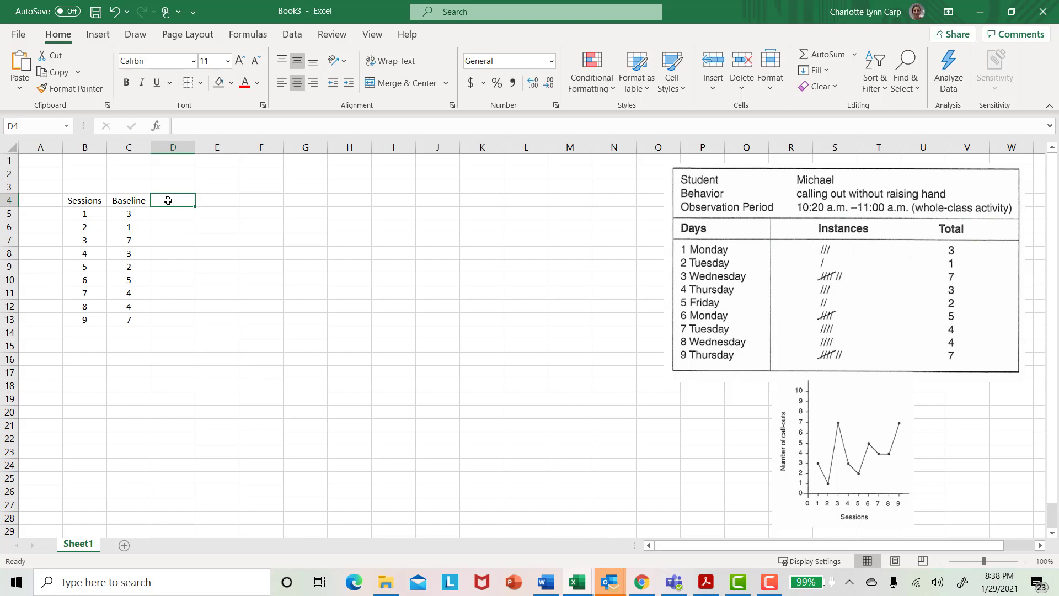
text(Tx)
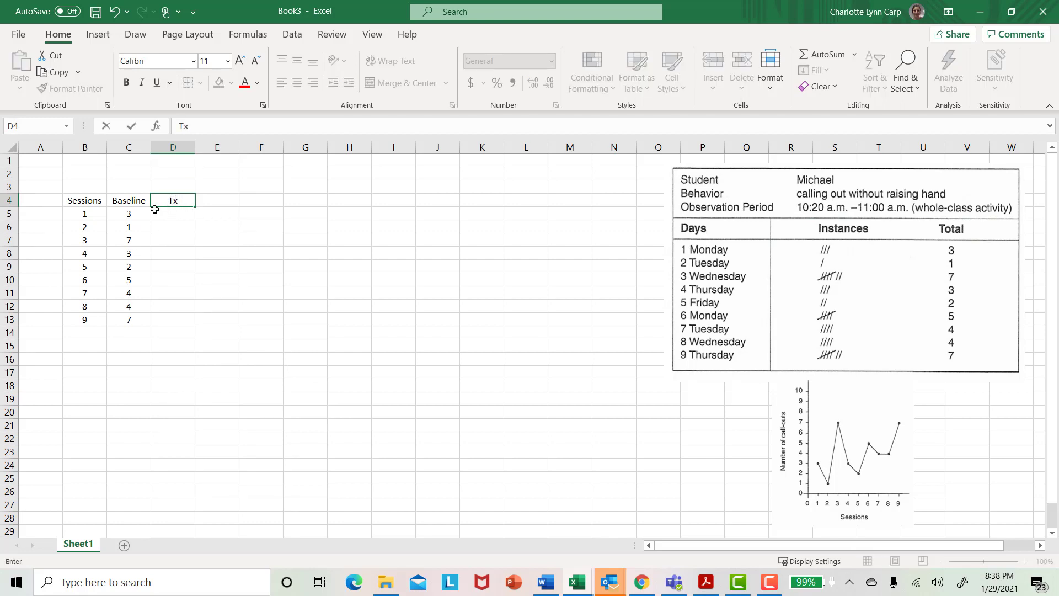
click(70, 334)
text(10)
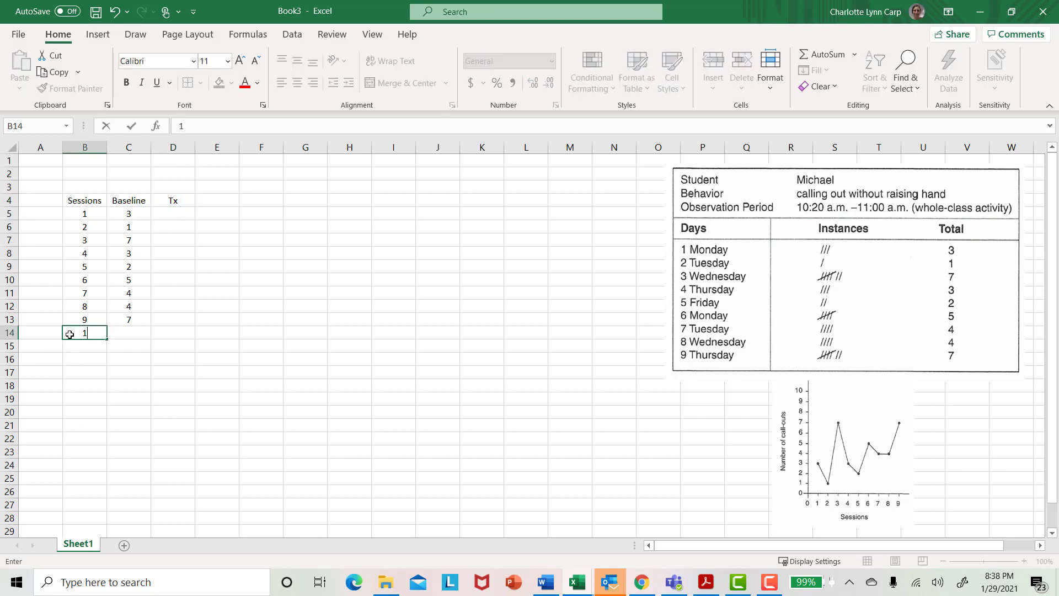
key(Return)
text(11)
key(Return)
text(12)
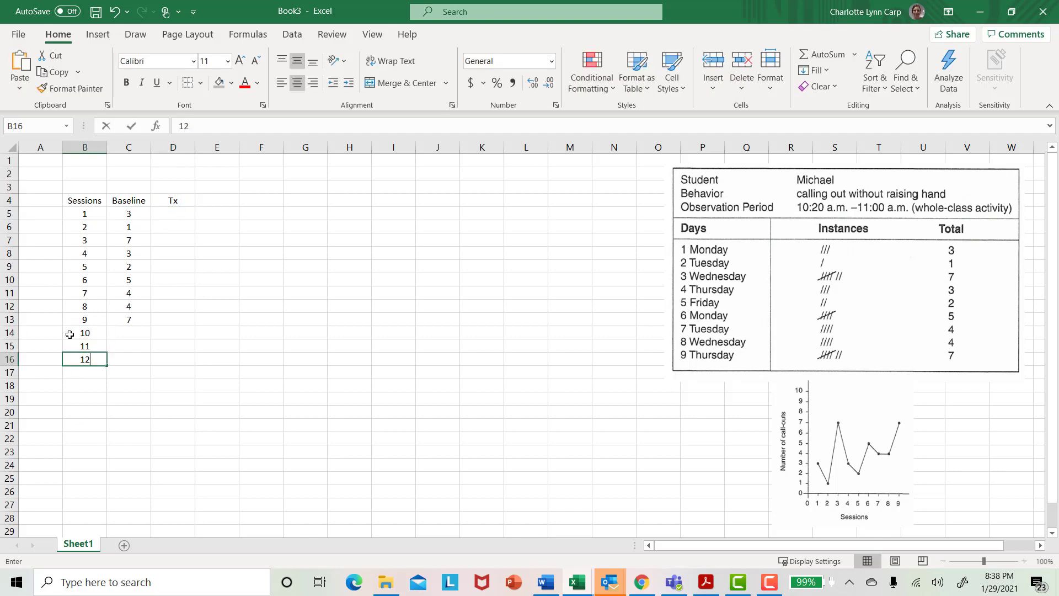
key(Return)
text(13)
key(Return)
text(14)
key(Return)
text(15)
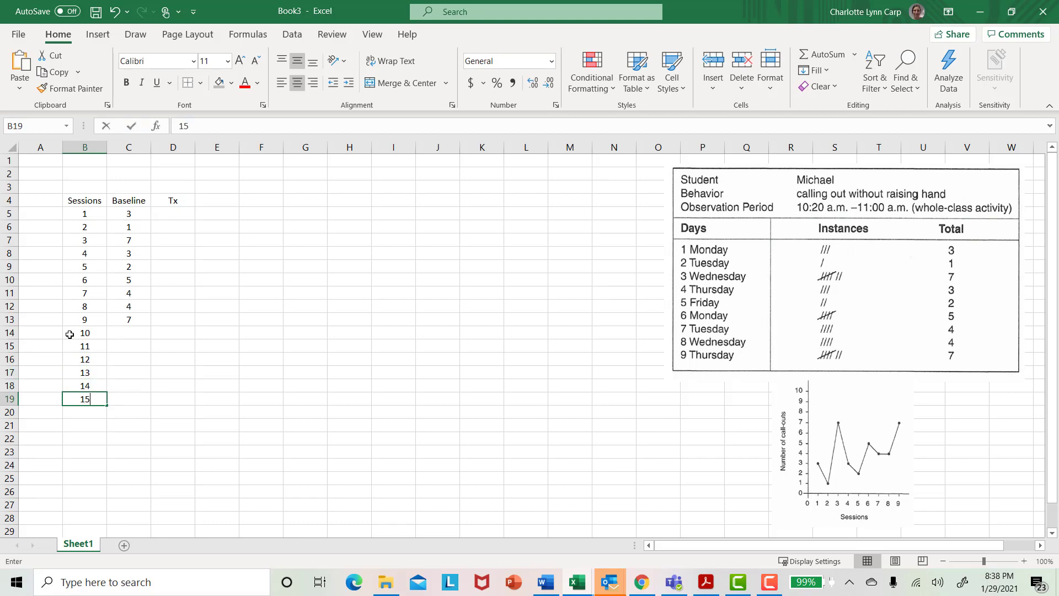
- Enter the Tx values 2, 1, 0, 0, 1 and 0 for sessions 10 to 15 in D14:D19
click(164, 333)
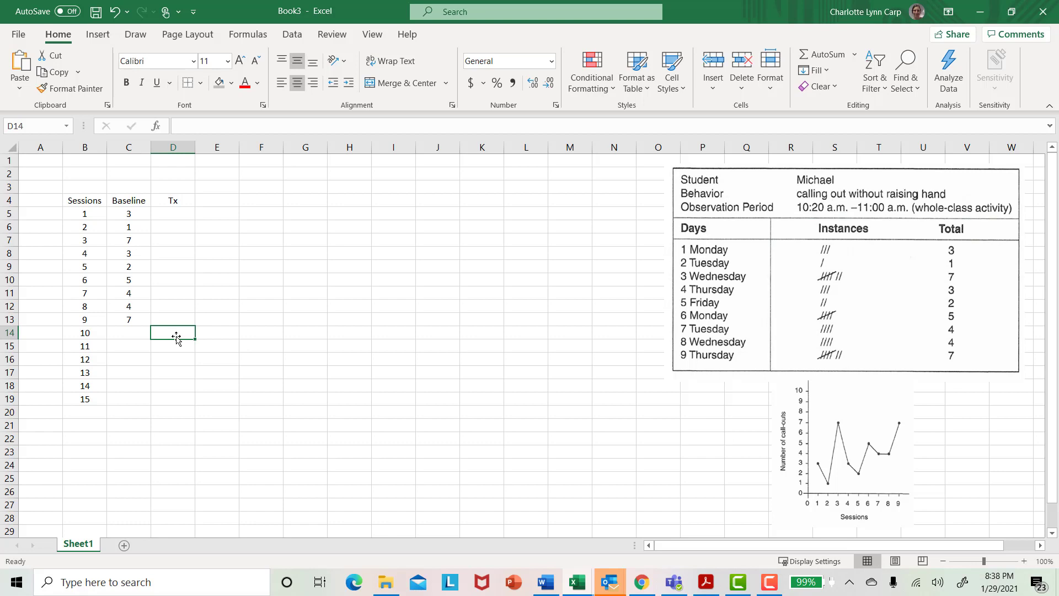
text(2)
key(Return)
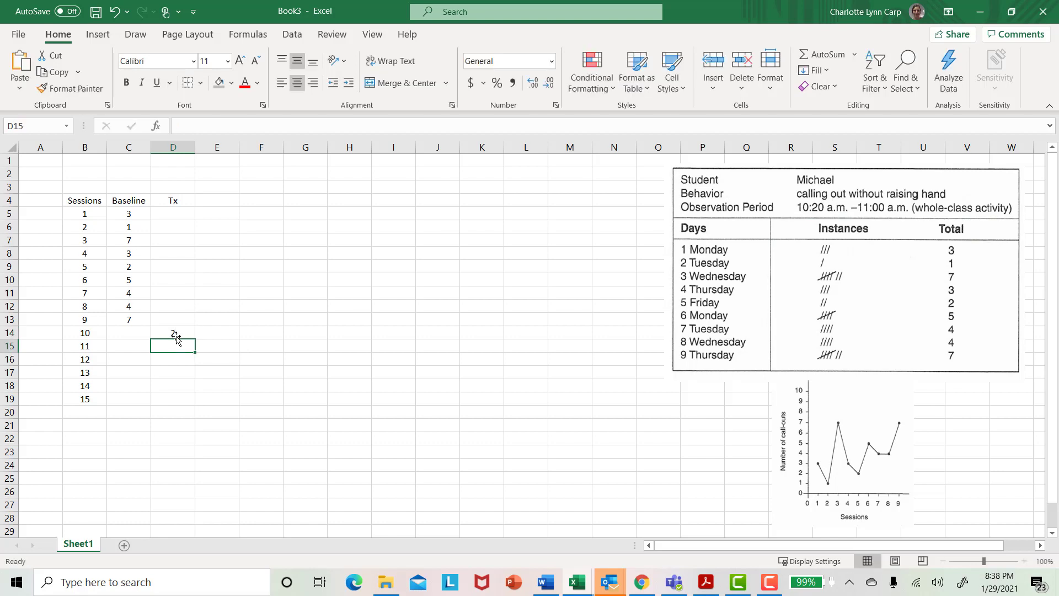
text(1)
key(Return)
text(0)
key(Return)
text(0)
key(Return)
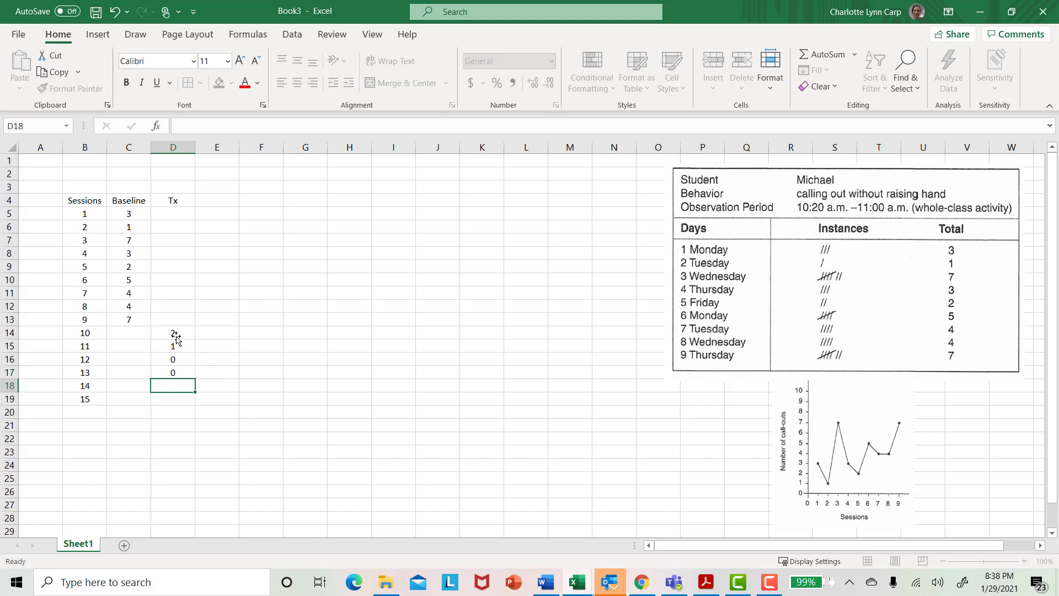
text(1)
key(Return)
text(0)
key(Return)
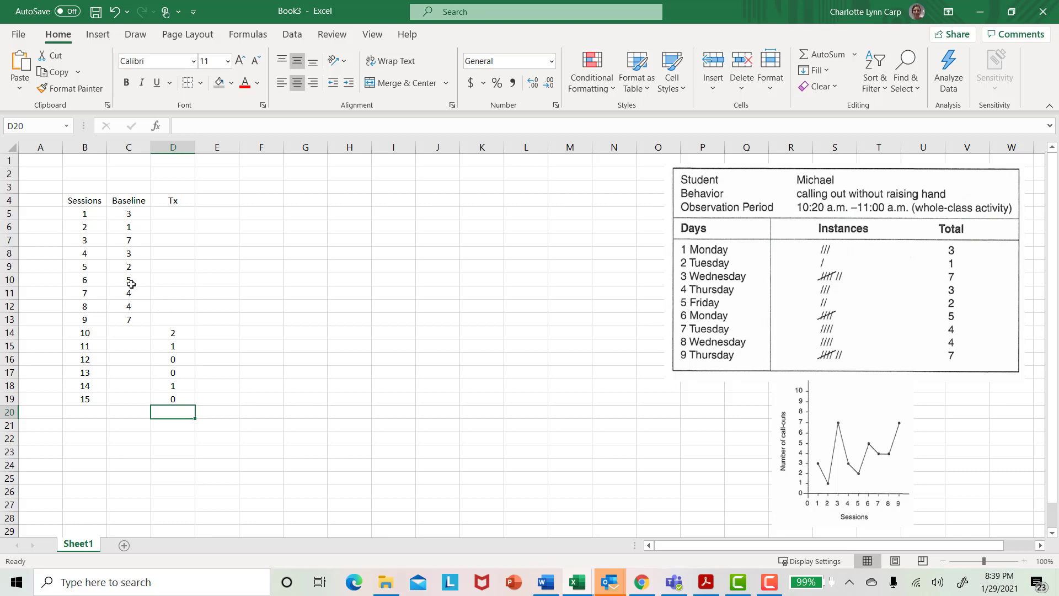
- Apply all borders to the Sessions, Baseline and Tx table in B4:D19
drag(85, 203, 159, 400)
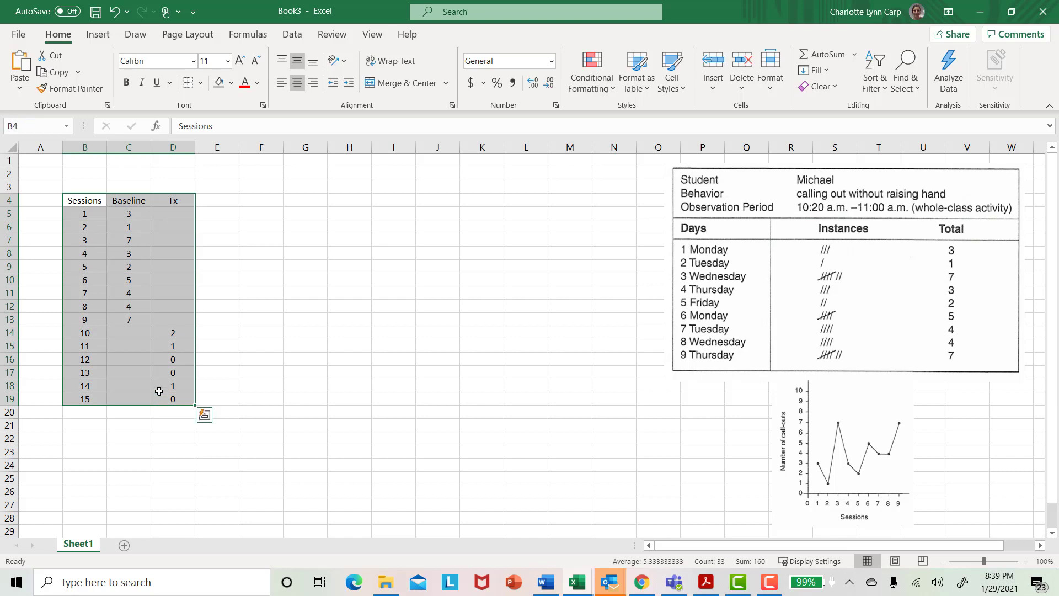
click(200, 84)
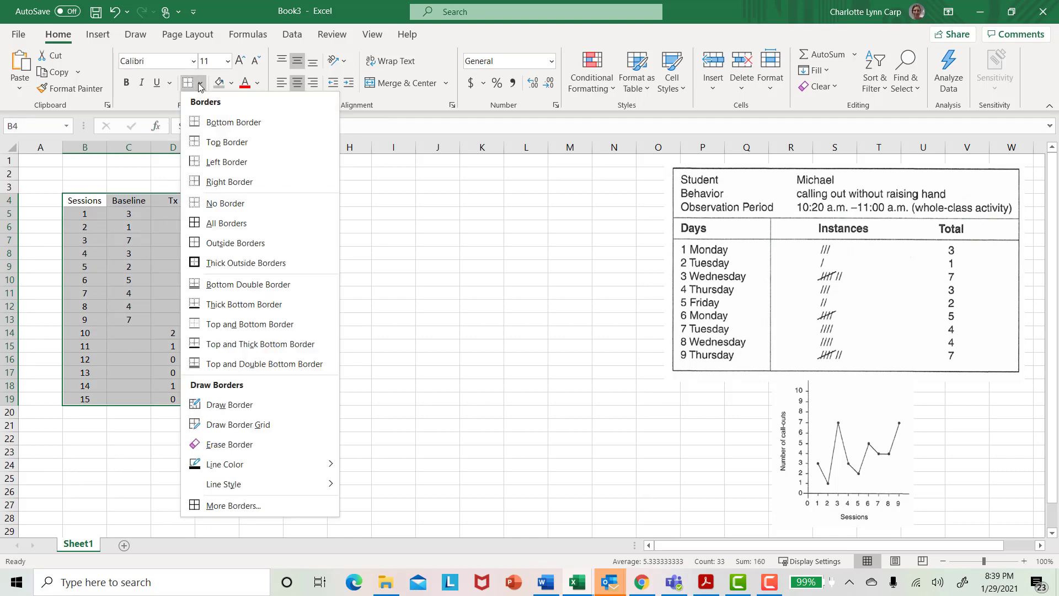
click(214, 230)
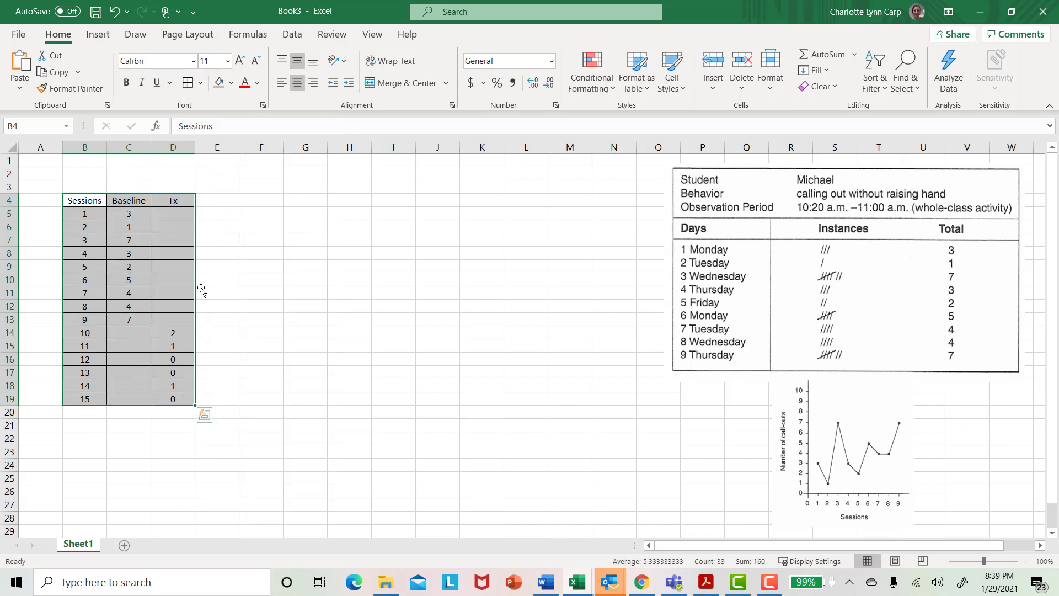
- Turn off the worksheet's gridlines and deselect the table
click(372, 34)
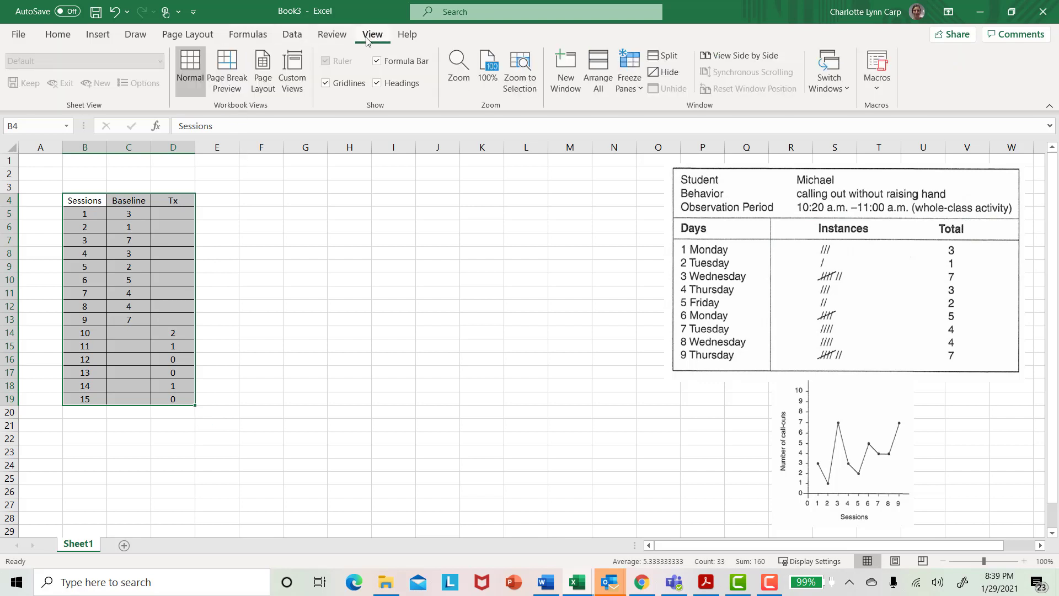
click(326, 83)
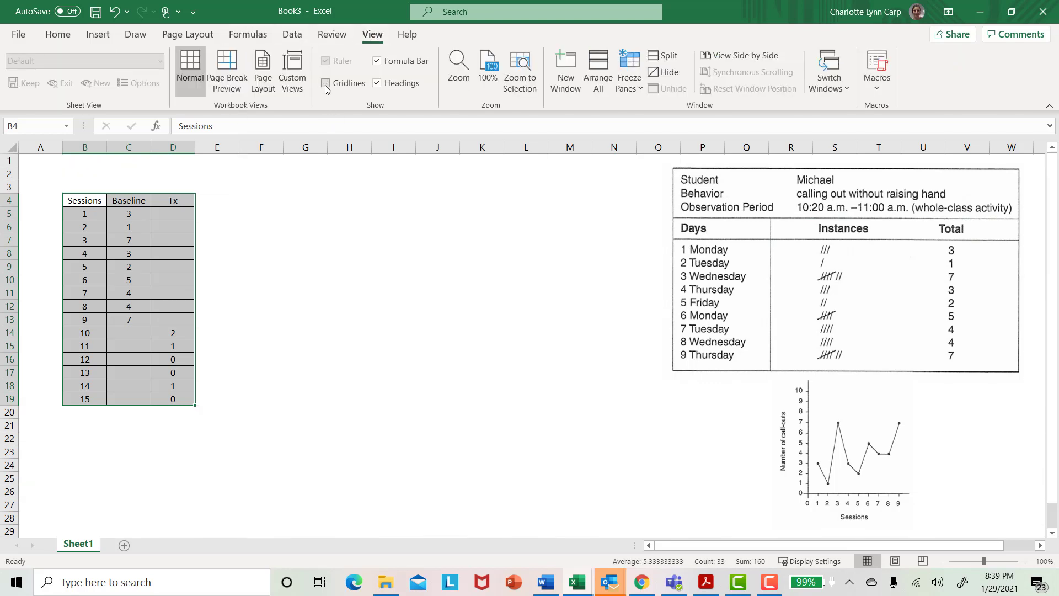
click(277, 454)
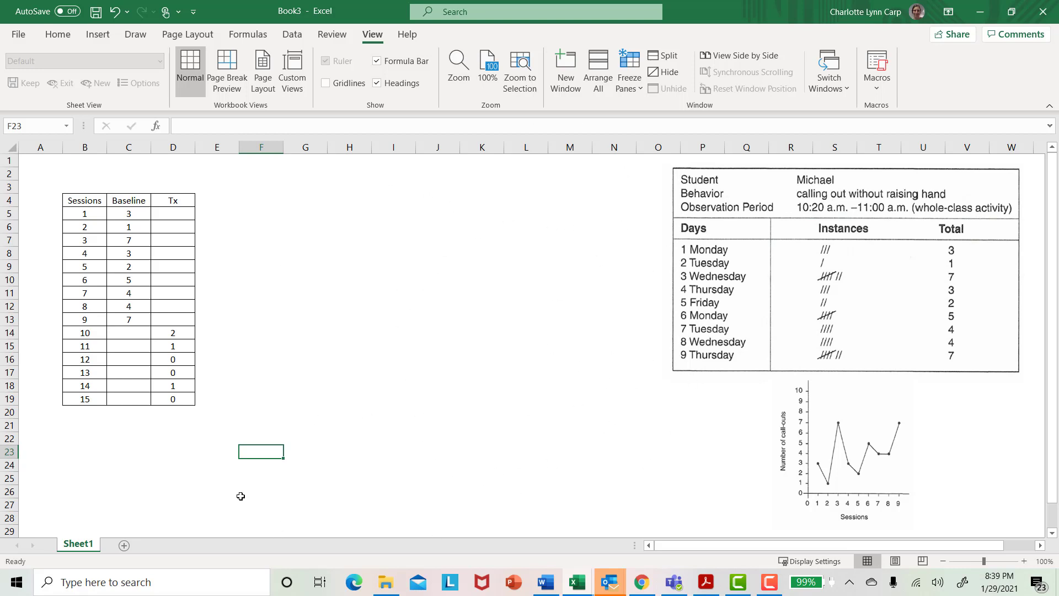
click(218, 475)
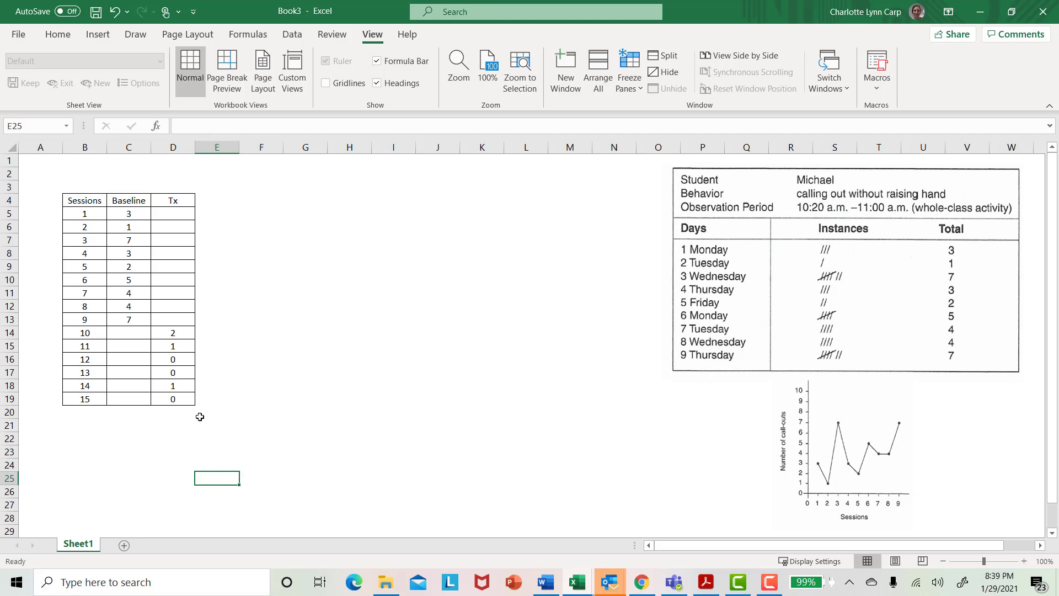
- Insert a 2-D line chart with markers from C5:D19 and place it between the table and the sample data images
drag(130, 216, 174, 394)
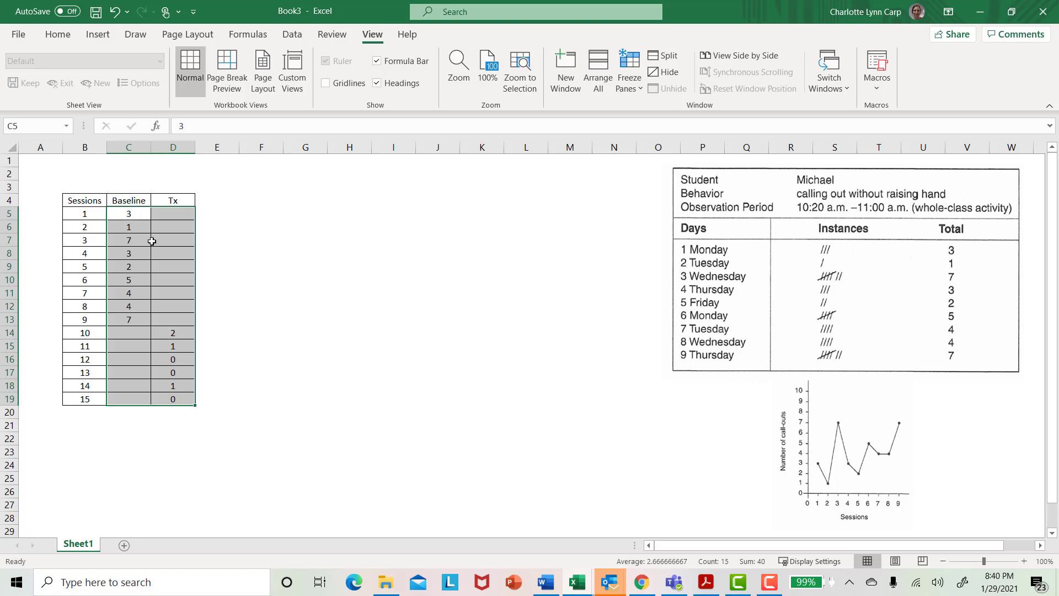
click(98, 37)
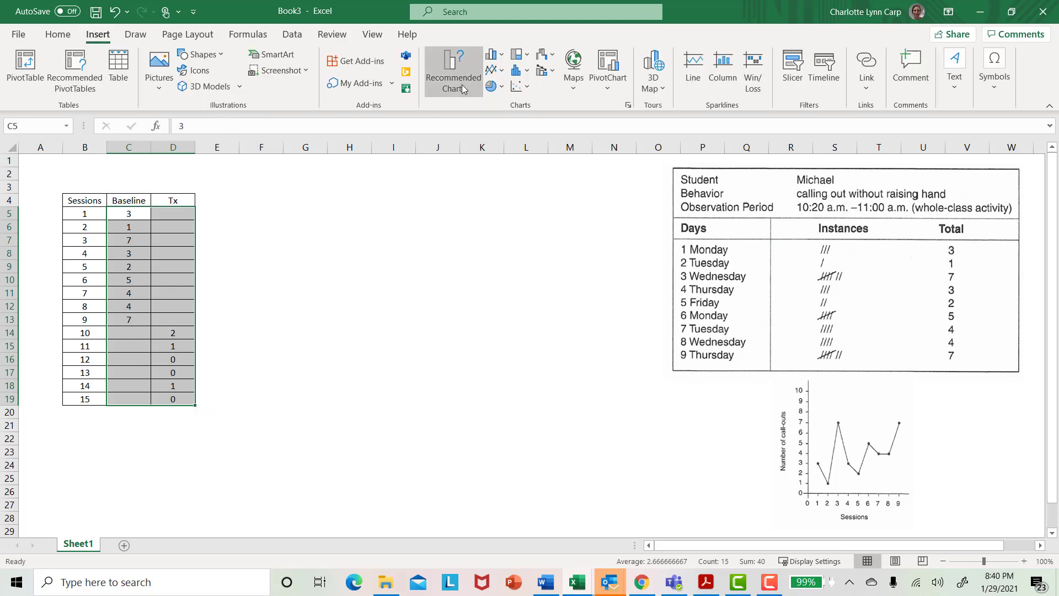
click(503, 72)
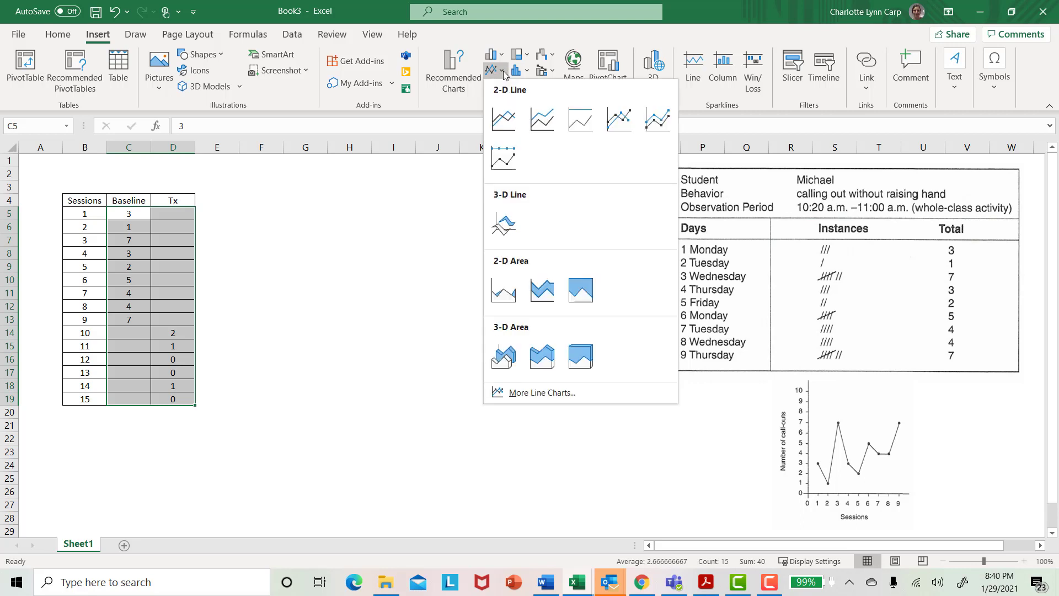
click(619, 117)
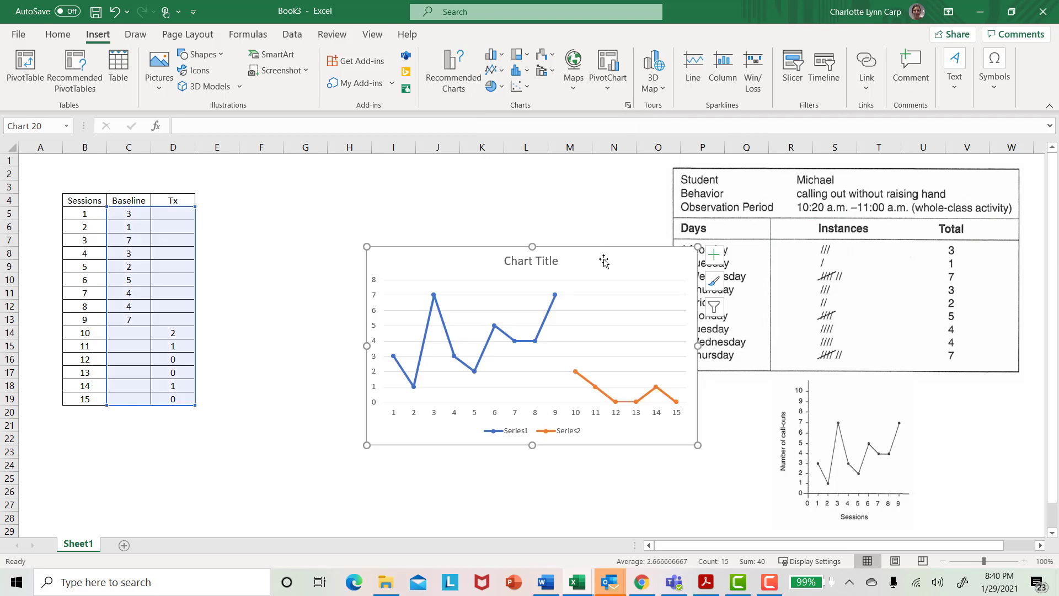
drag(609, 250, 508, 243)
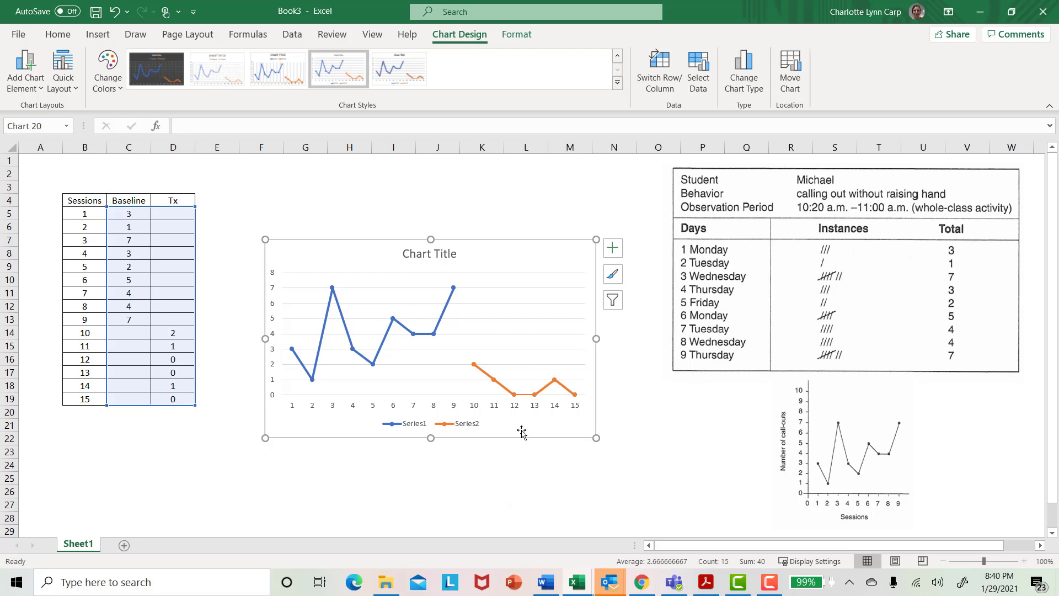
- Remove the outline around the chart area
click(515, 461)
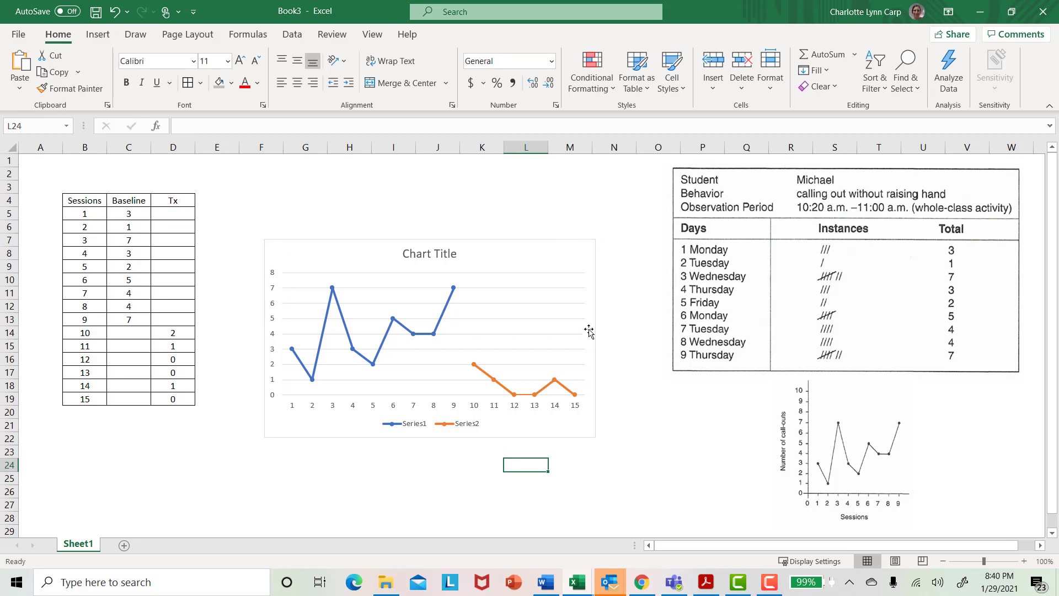
click(517, 423)
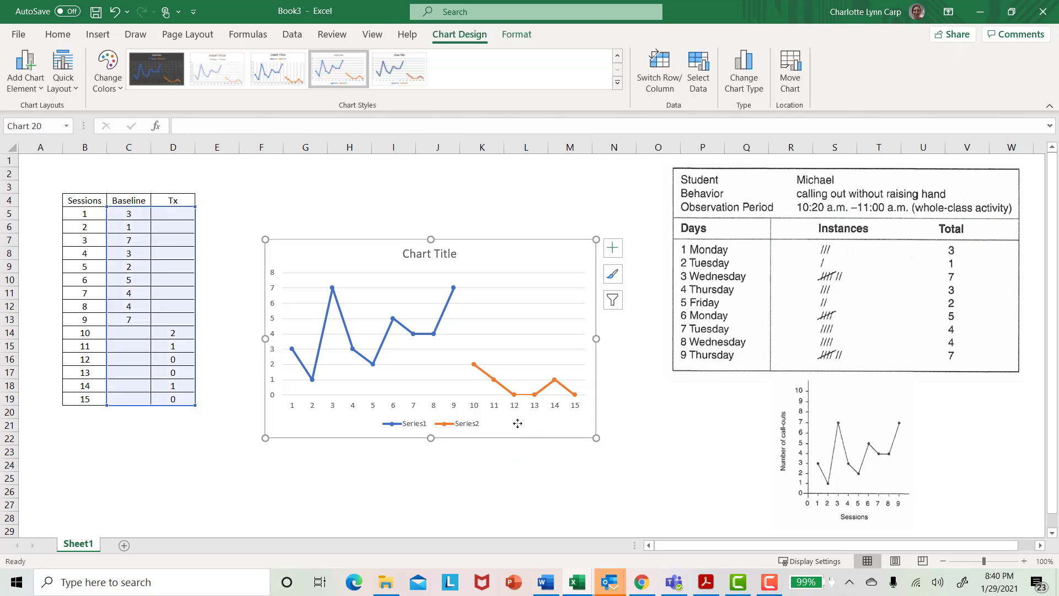
right_click(517, 423)
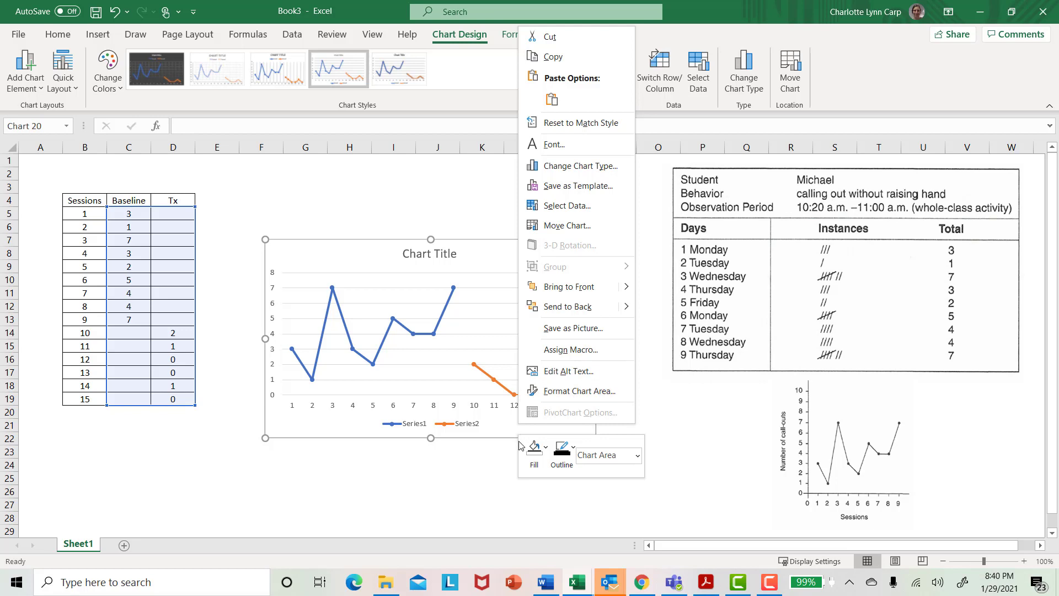
click(572, 448)
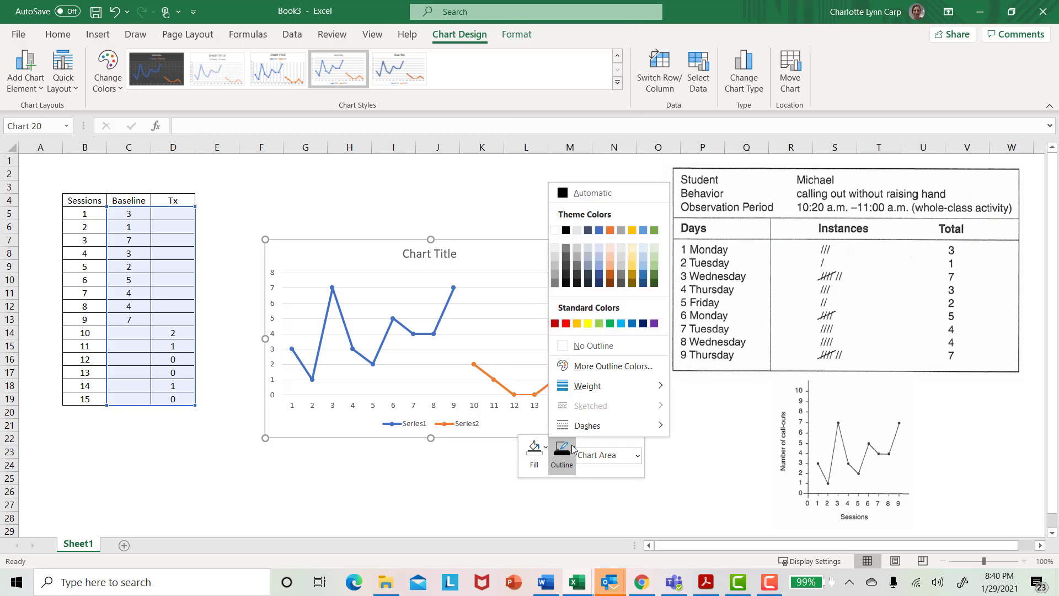
click(600, 353)
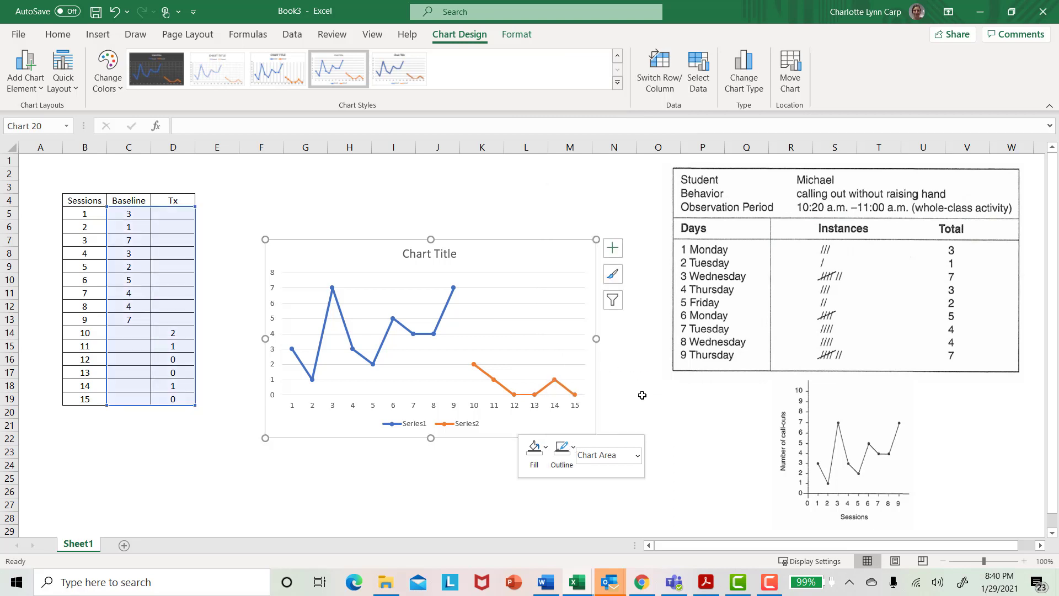
click(384, 514)
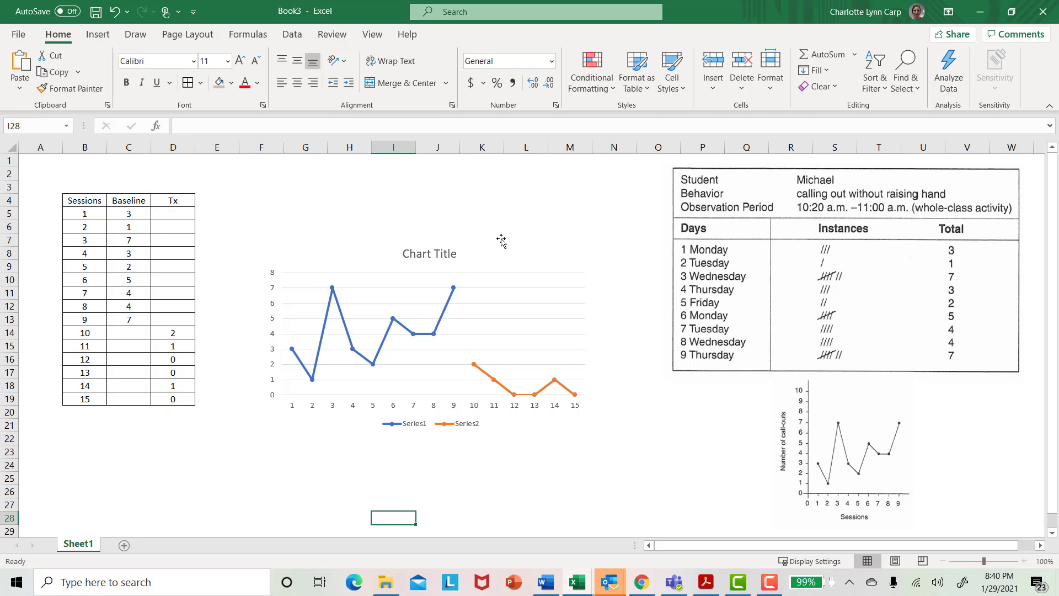
- Delete the chart title and the legend from the line chart
click(447, 253)
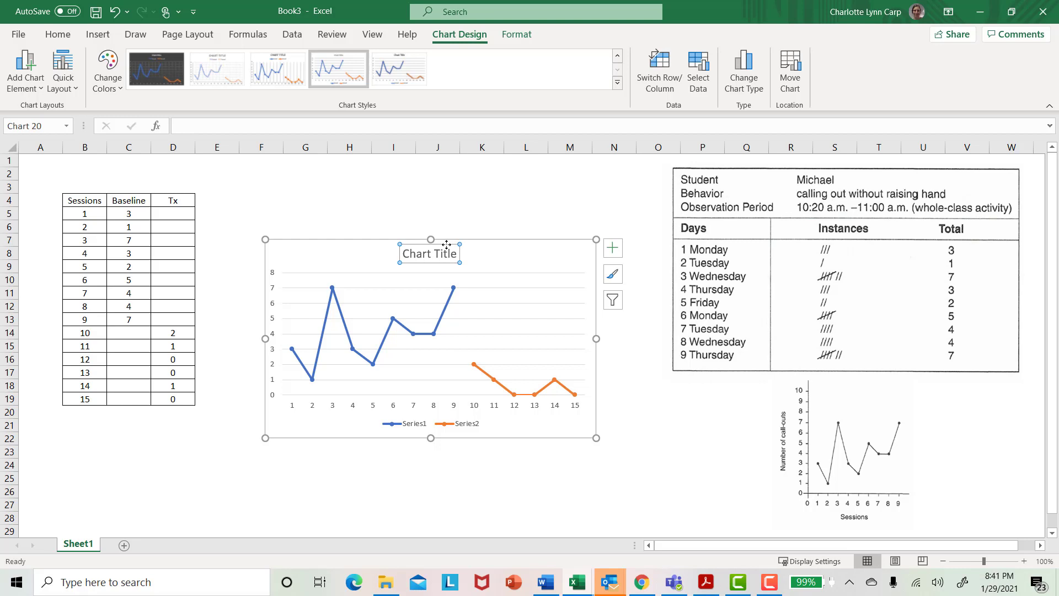
key(Delete)
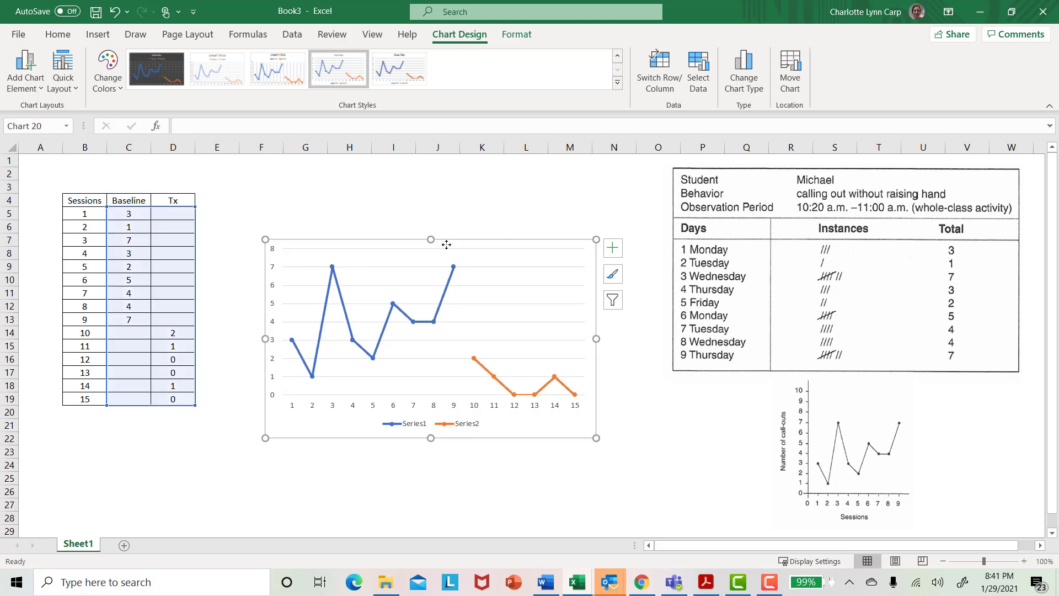
click(468, 423)
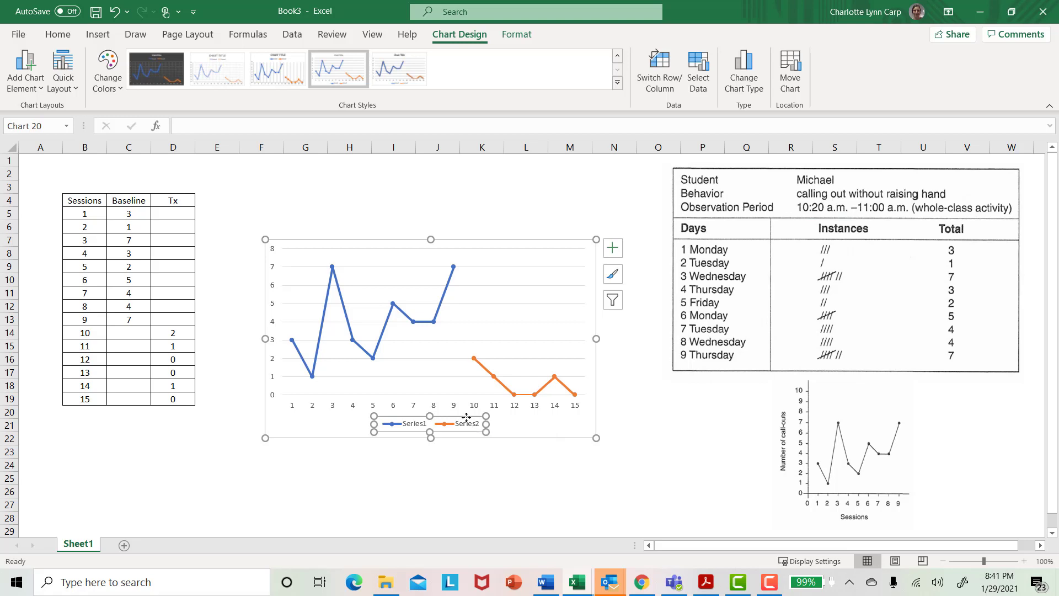
key(Delete)
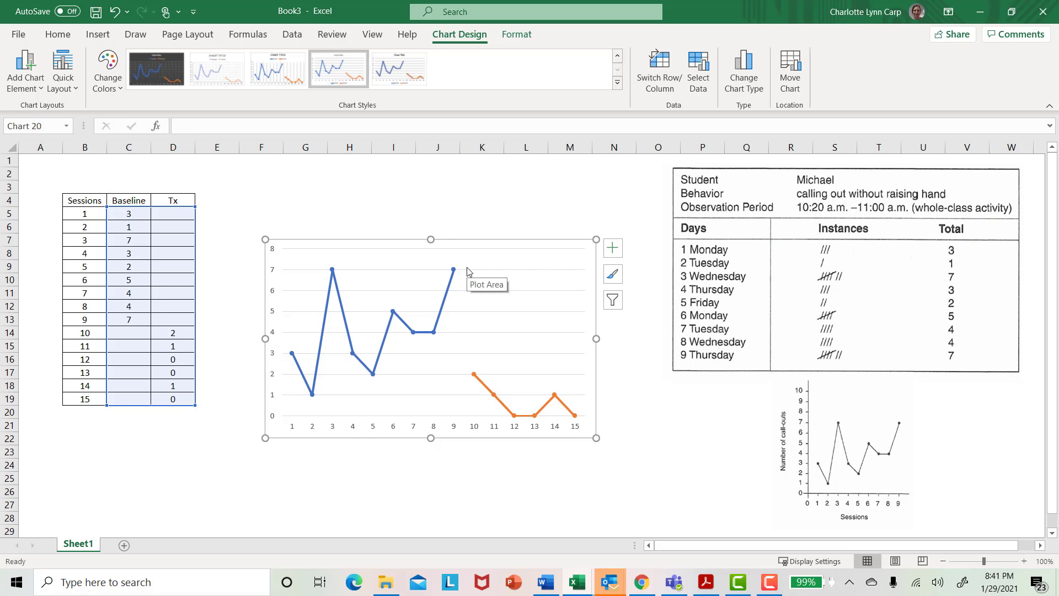
- Delete the horizontal gridlines from the chart's plot area
click(498, 334)
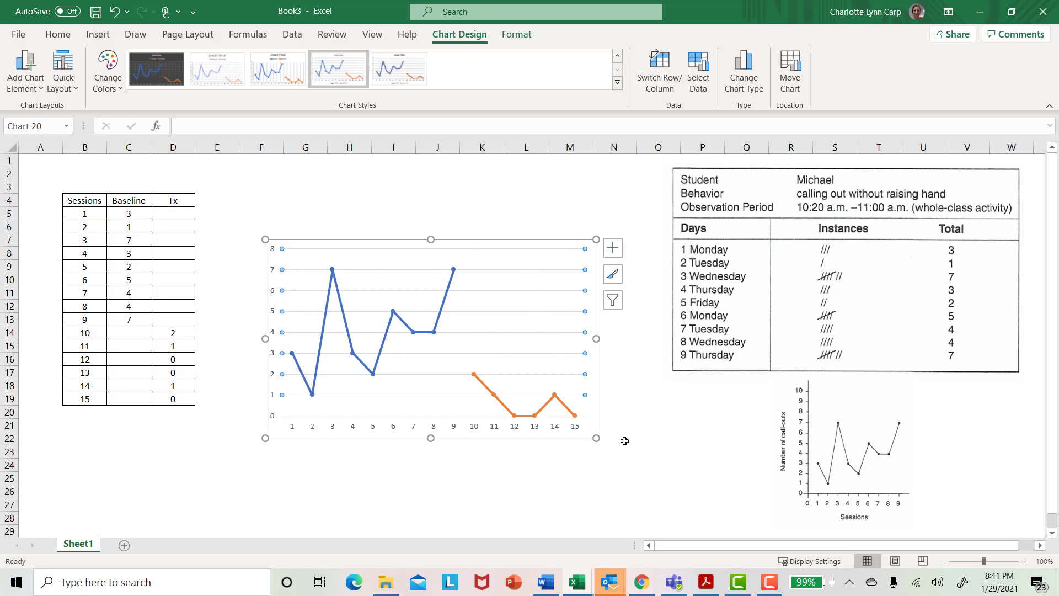
key(Escape)
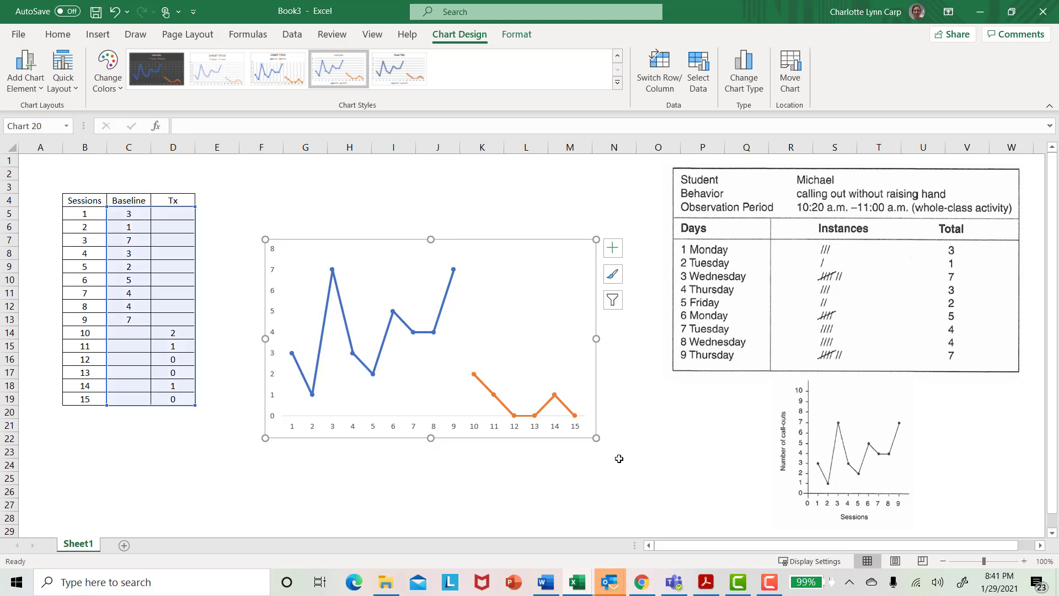
click(397, 494)
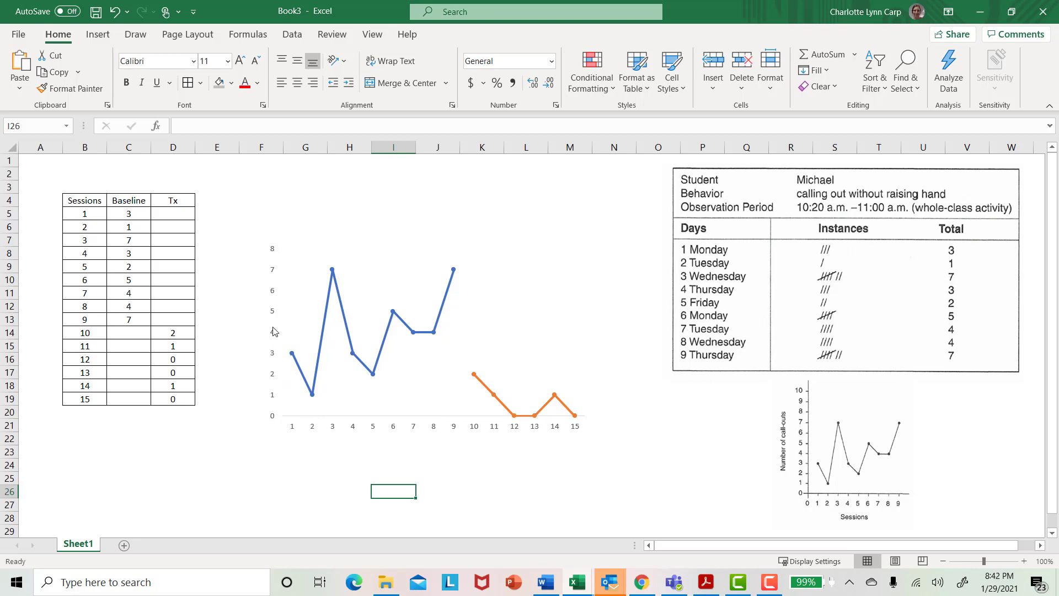
- Set the outline of the chart's horizontal axis to black
click(415, 430)
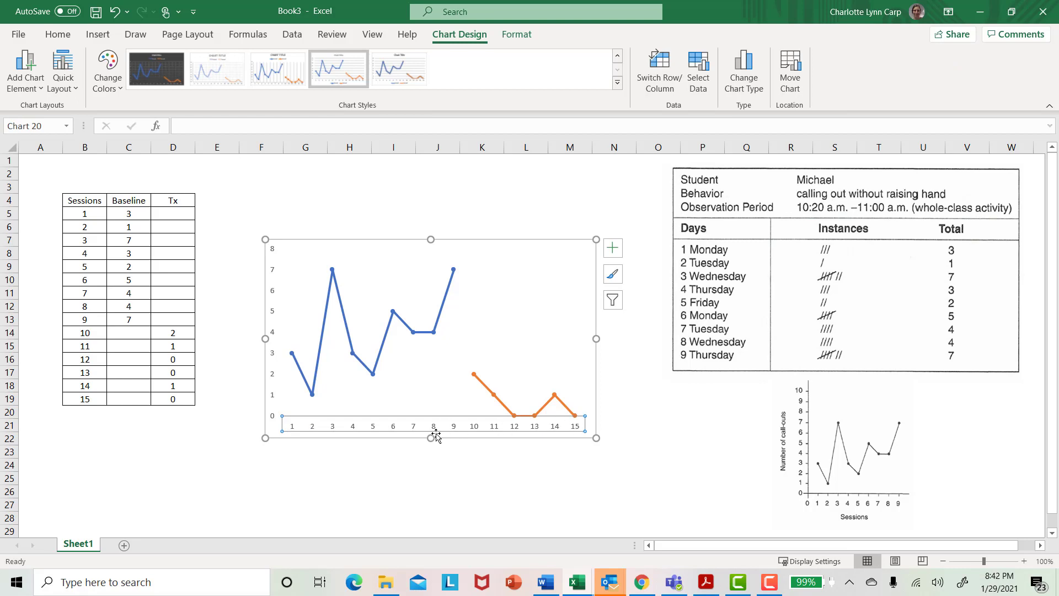
right_click(433, 429)
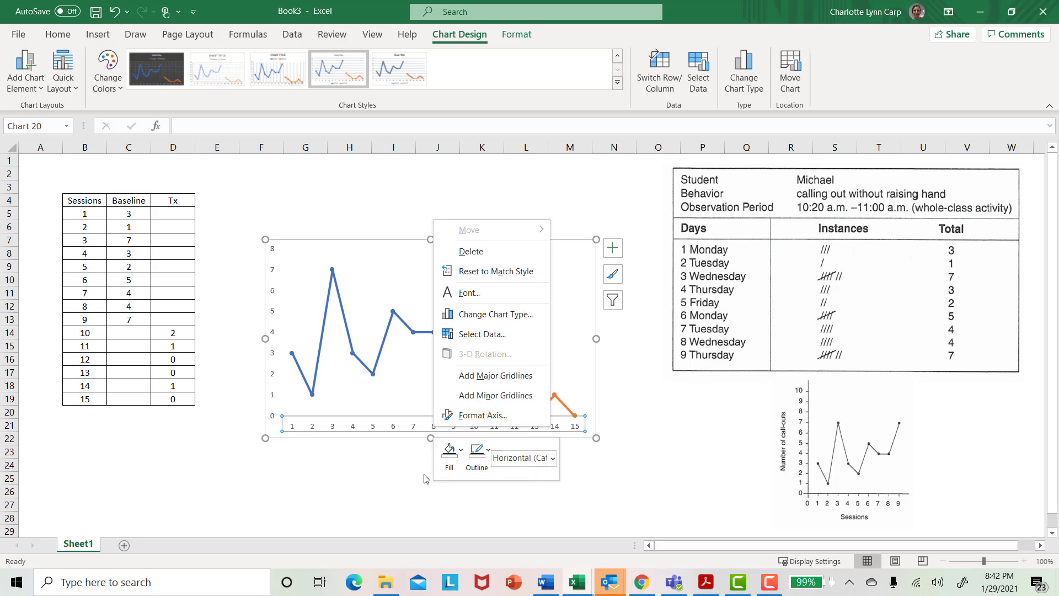
click(489, 451)
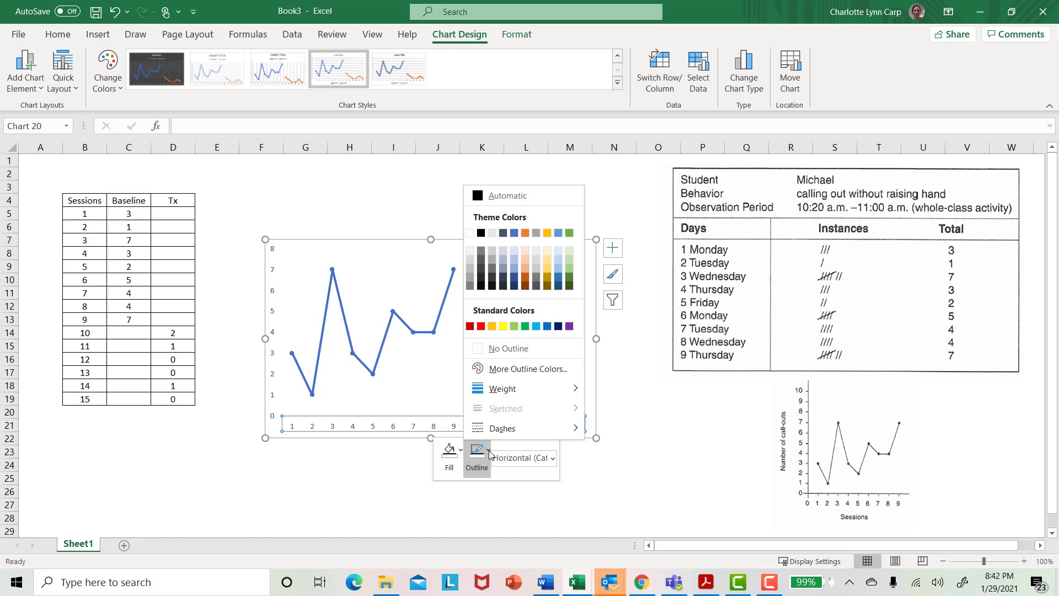
click(482, 234)
click(359, 514)
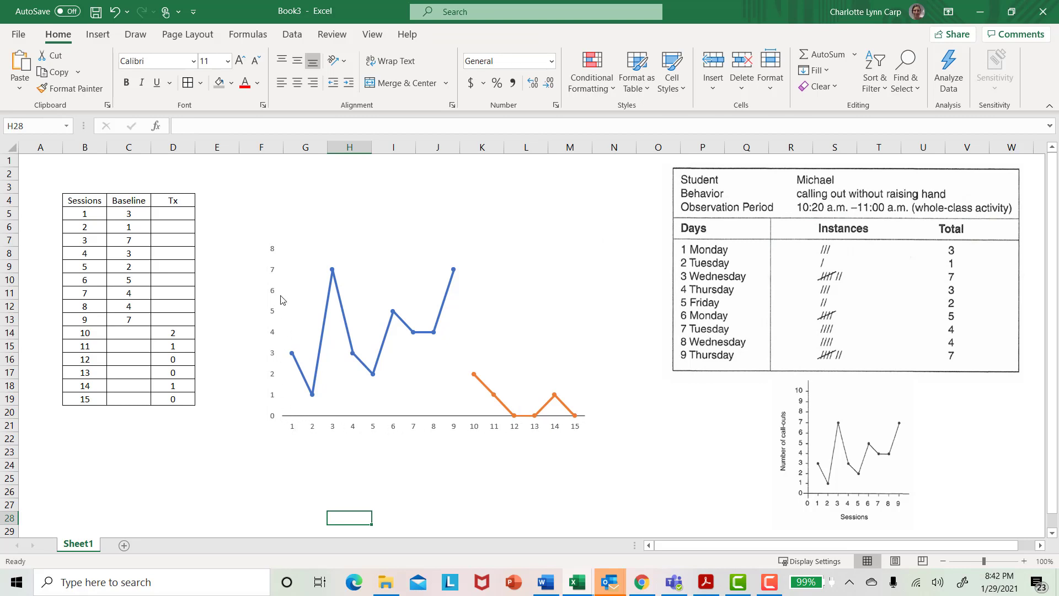
- Give the chart's vertical axis a solid line in its axis formatting
click(274, 335)
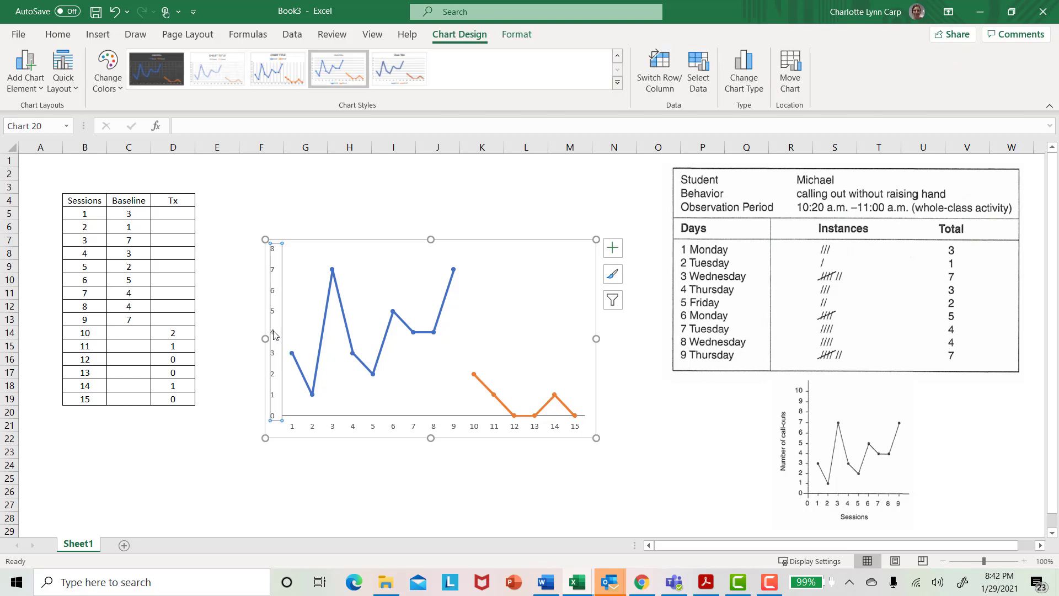
right_click(274, 335)
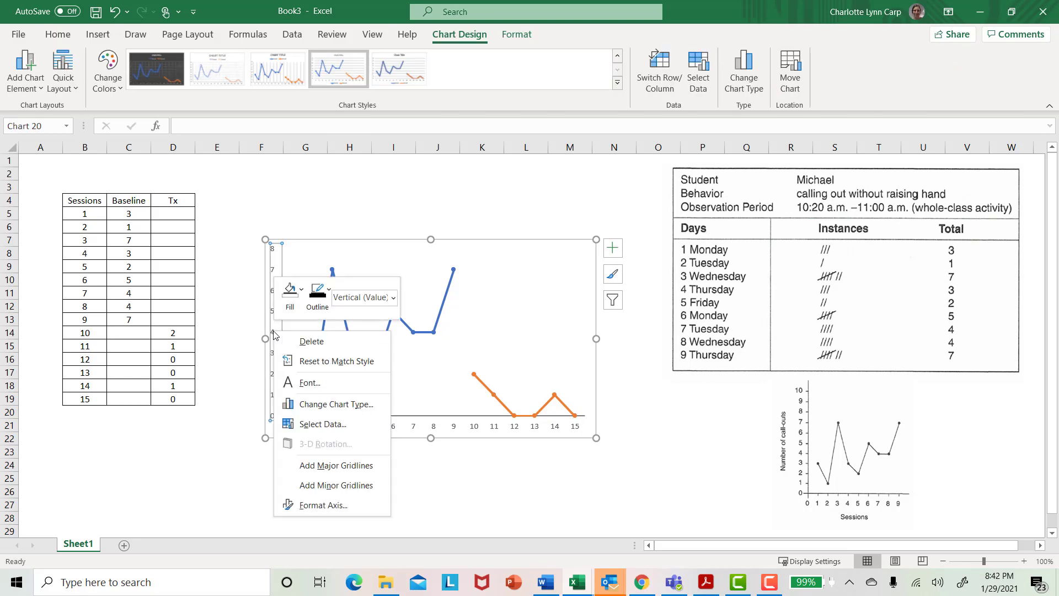
click(324, 505)
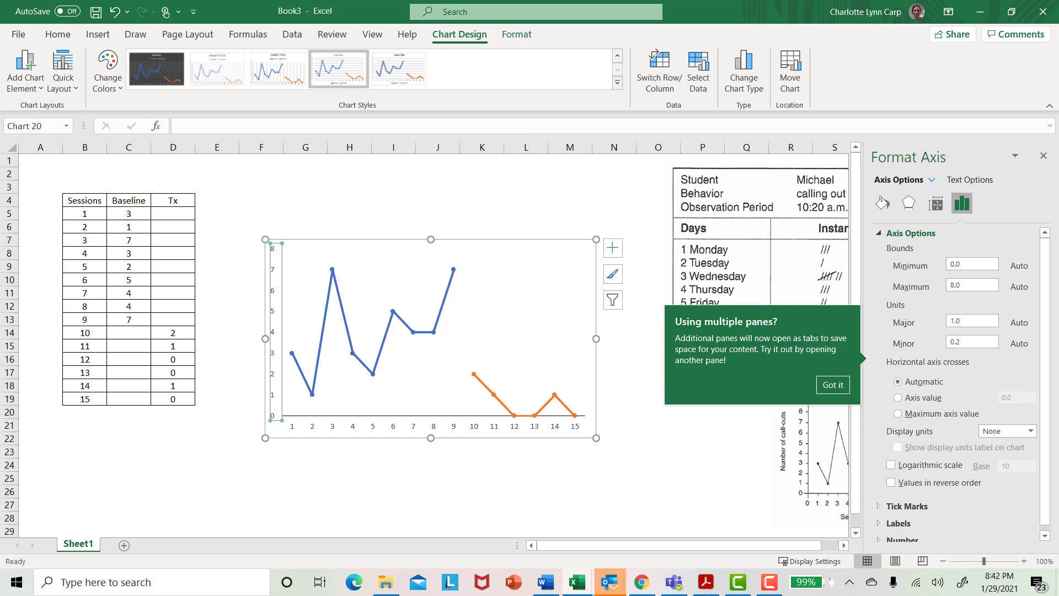
click(769, 581)
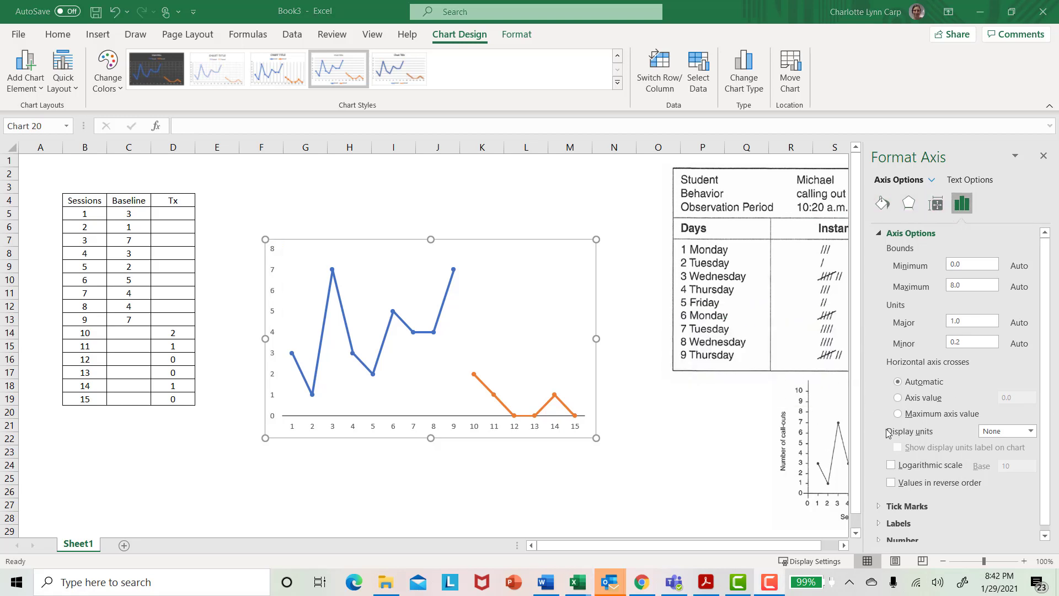
click(883, 205)
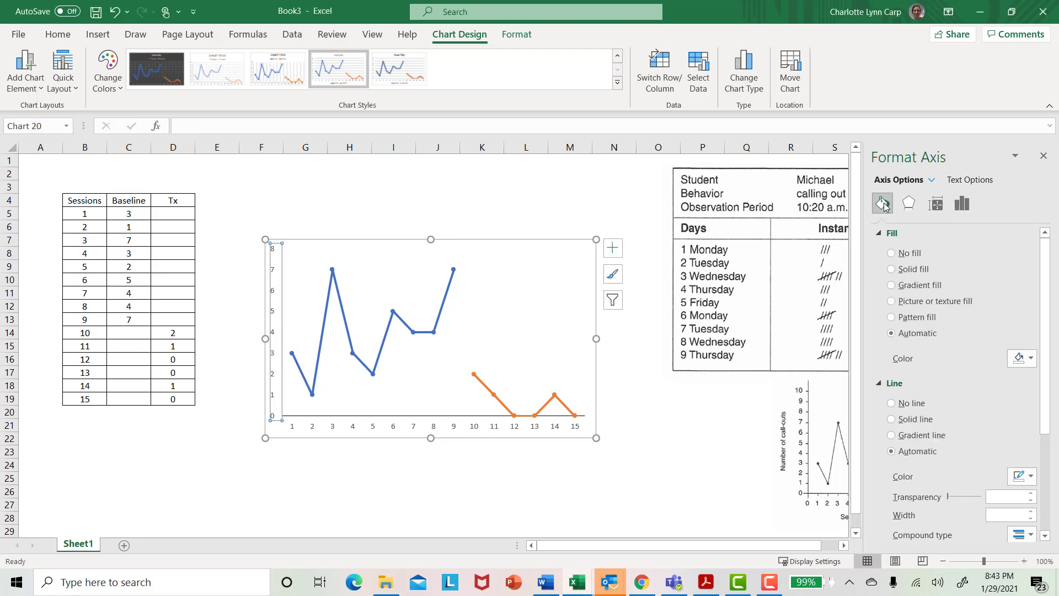
click(892, 420)
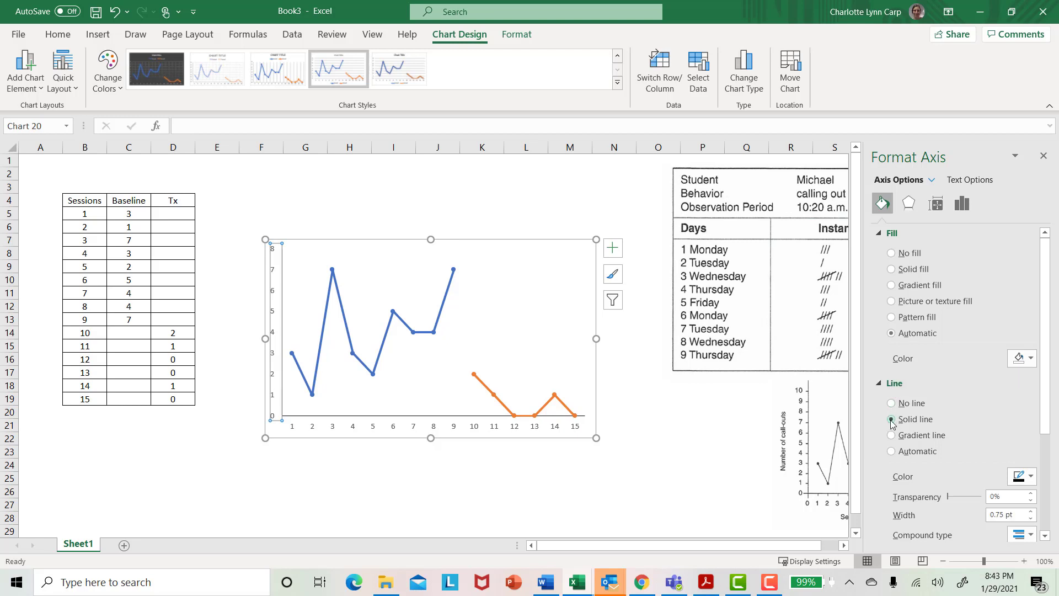
- Set the vertical axis line colour to black and close the axis formatting
click(1018, 479)
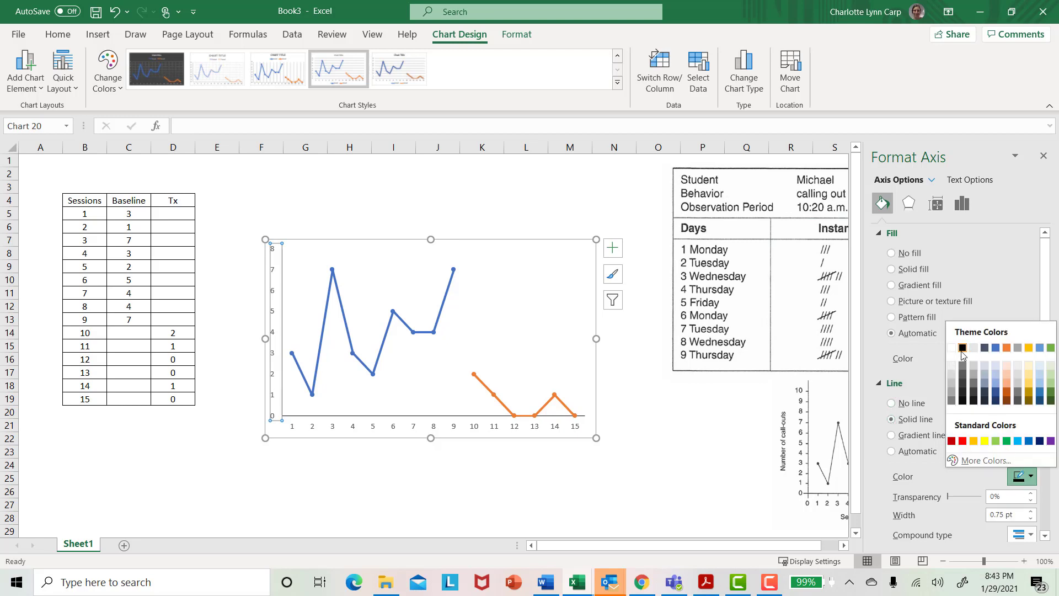
click(964, 351)
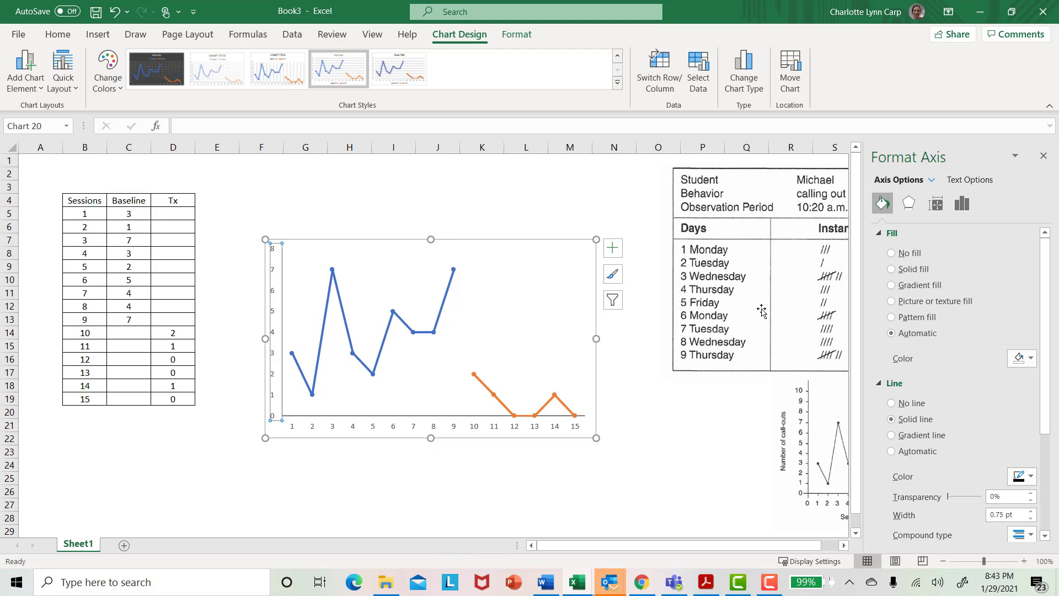
click(1043, 156)
click(438, 476)
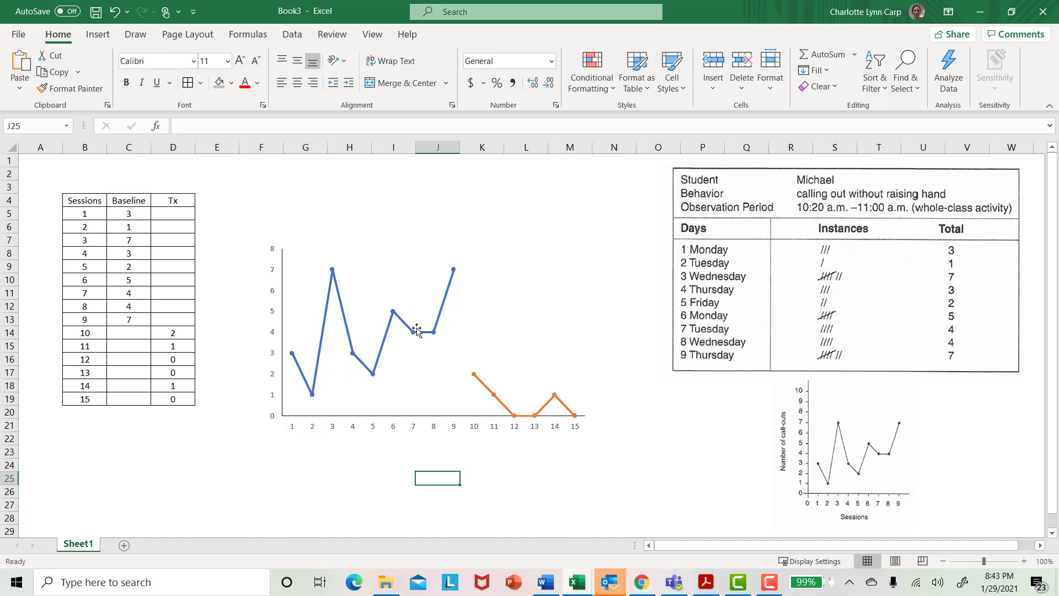
- Format the baseline data series in the chart with a solid black line
click(323, 332)
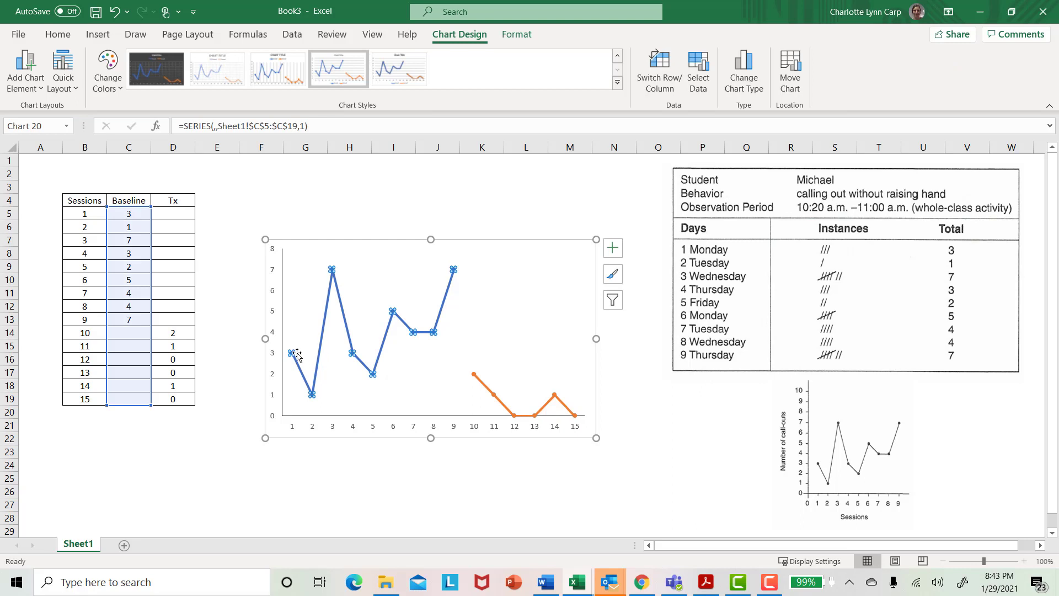
right_click(353, 353)
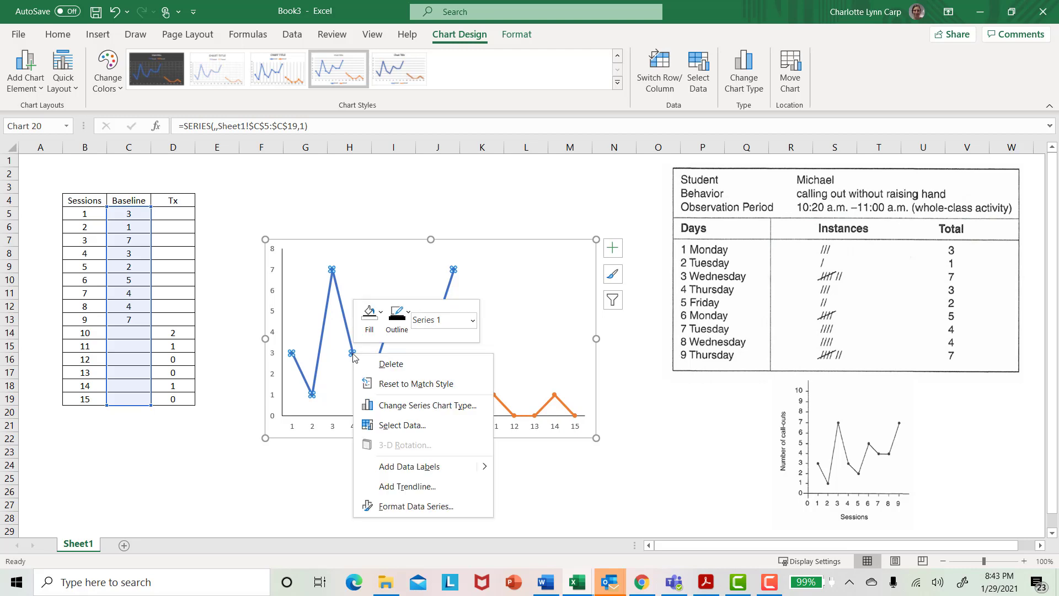
click(408, 513)
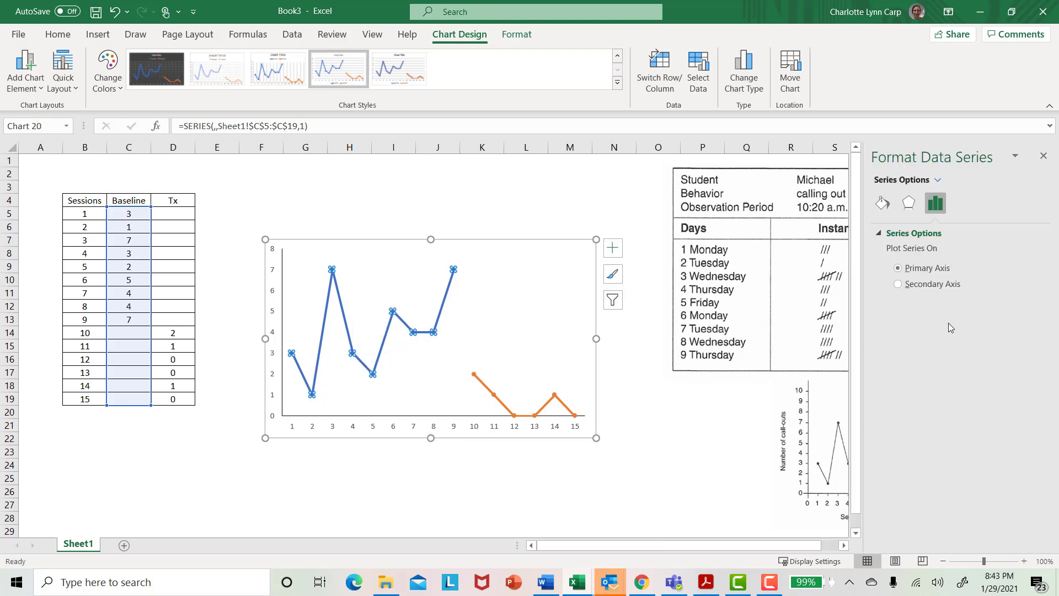
click(883, 203)
scroll(975, 243, down, 1)
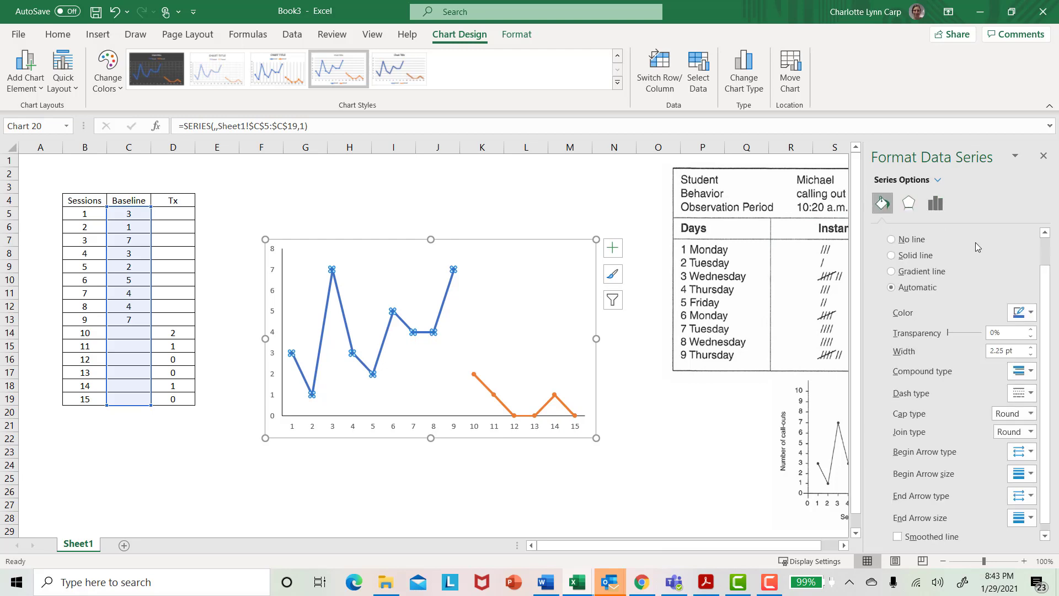
scroll(976, 243, up, 1)
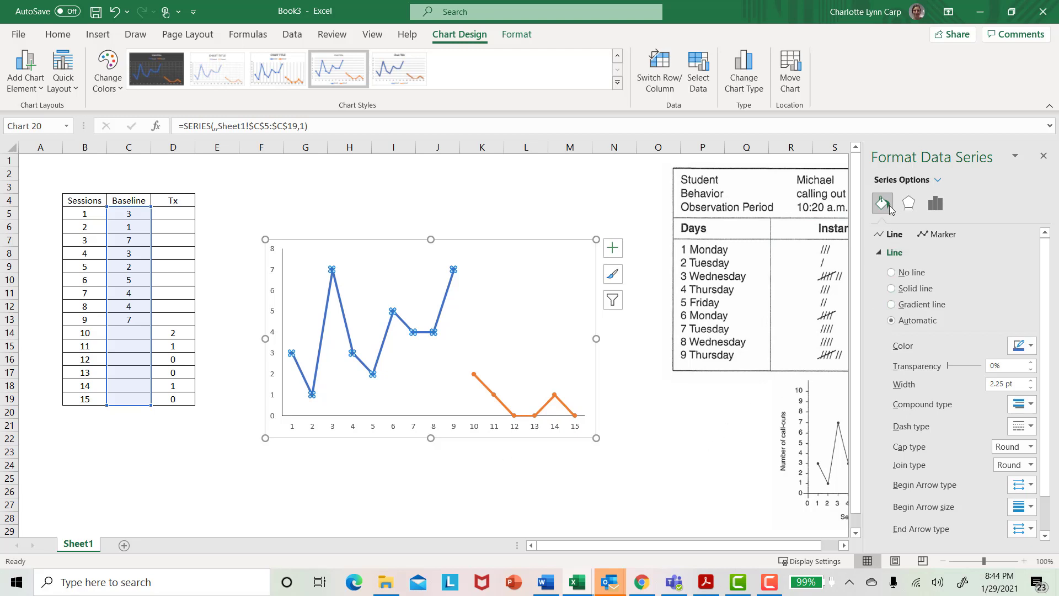
click(892, 289)
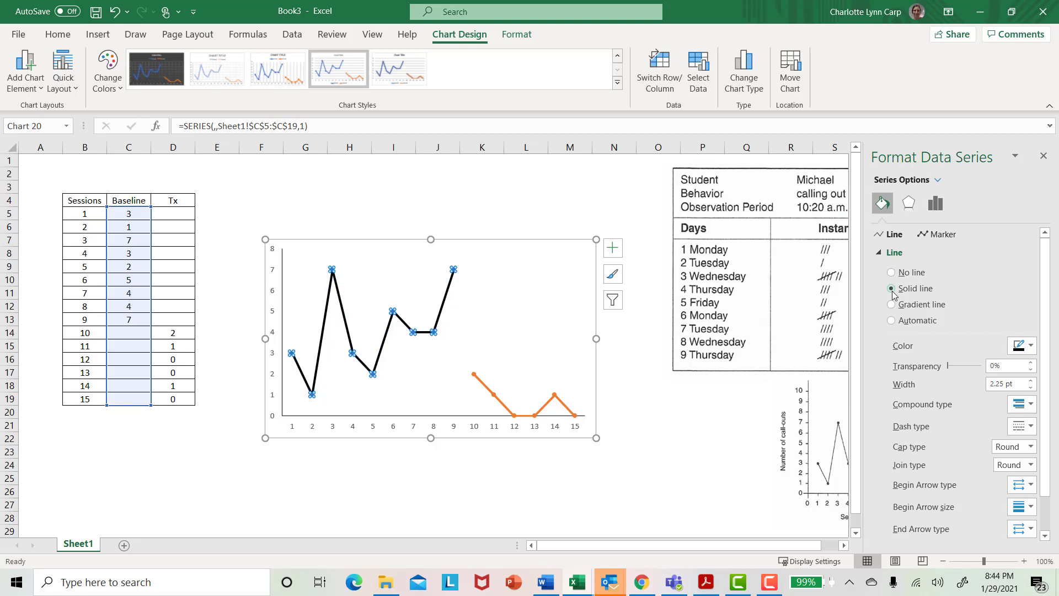
click(1023, 346)
click(964, 383)
click(361, 471)
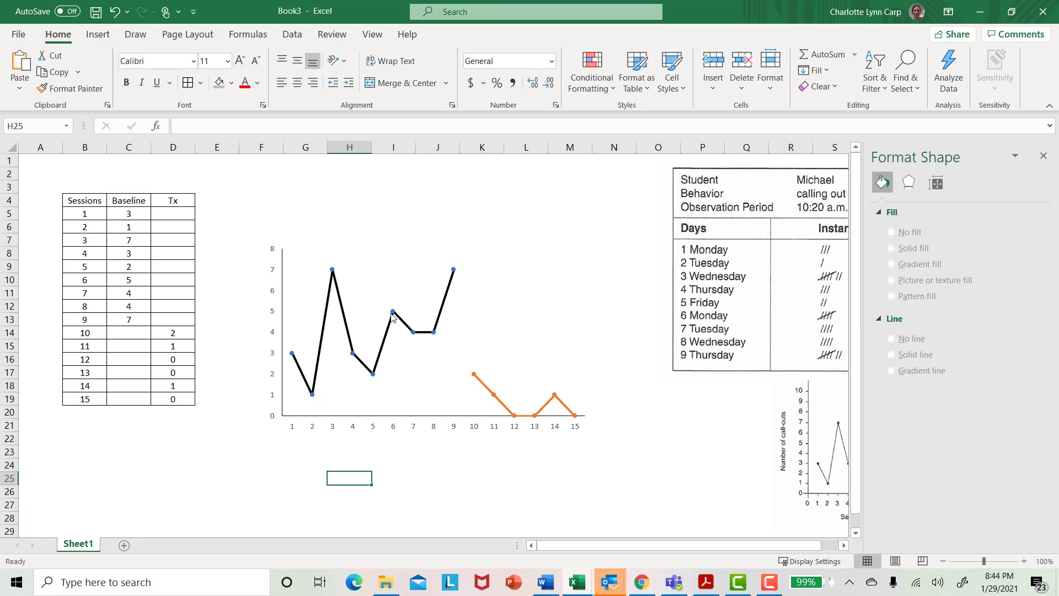
- Set the line width of the baseline data series to 0.75 pt
click(347, 323)
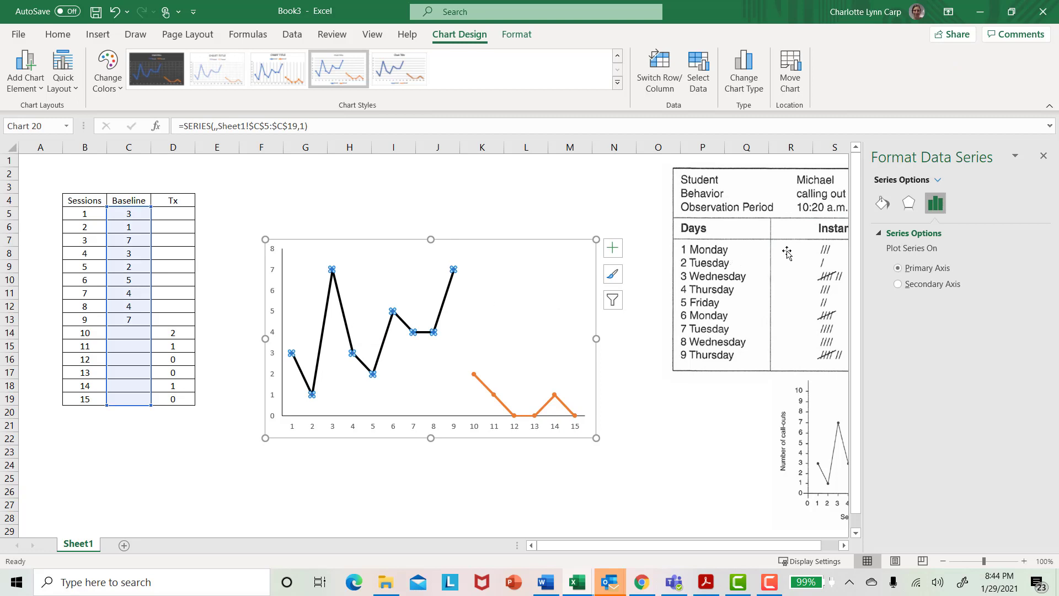
click(884, 205)
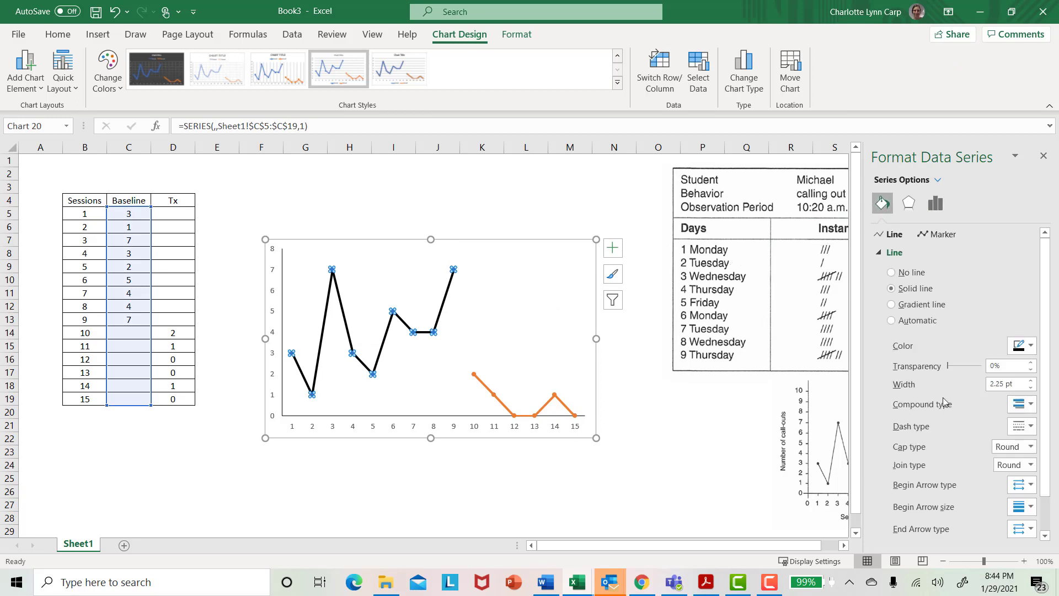
click(1030, 382)
click(1030, 382)
click(1030, 388)
click(1030, 388)
click(1030, 388)
click(1030, 388)
click(1030, 389)
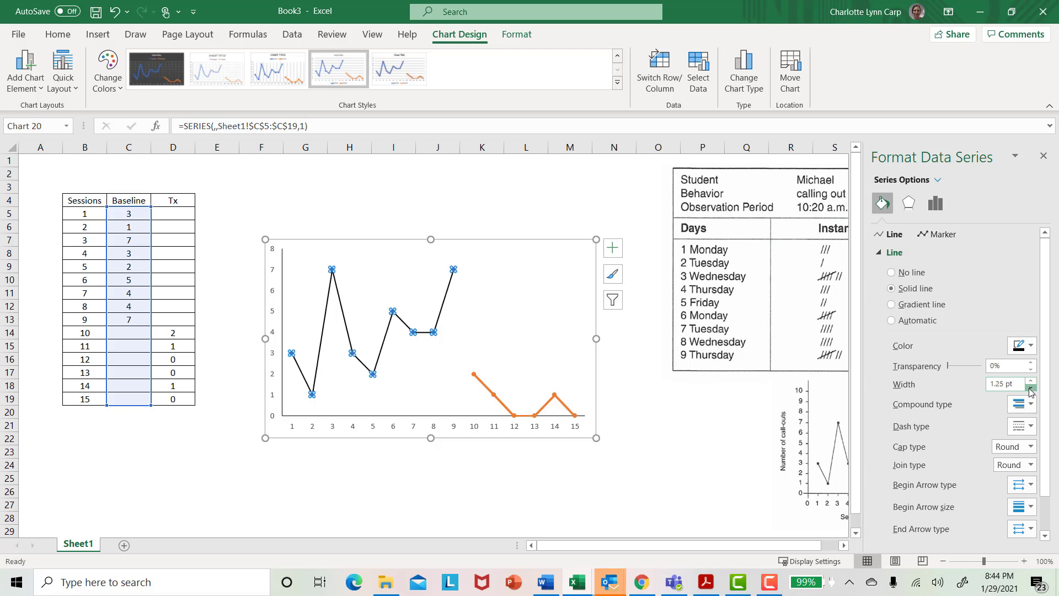
click(1030, 389)
click(1030, 388)
click(1030, 388)
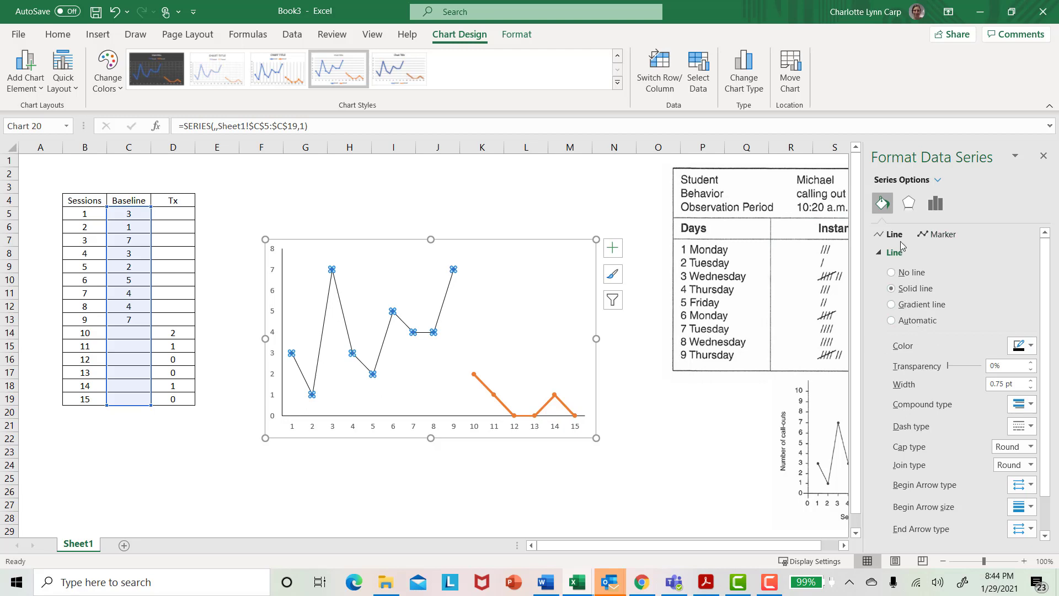
- Switch the baseline series markers to the built-in option, keeping the circle type at size 5
click(944, 235)
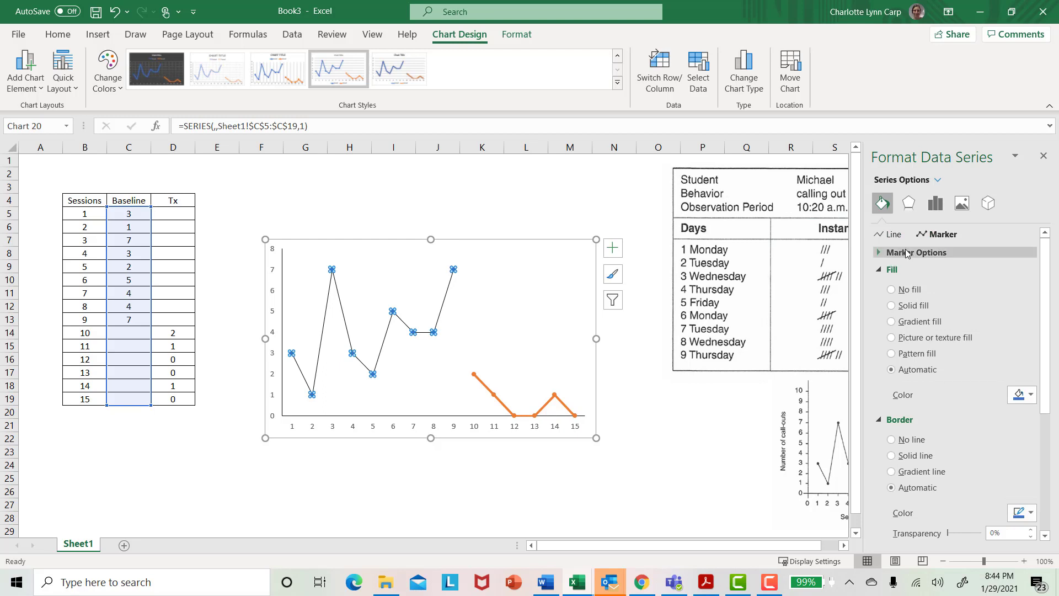
click(882, 254)
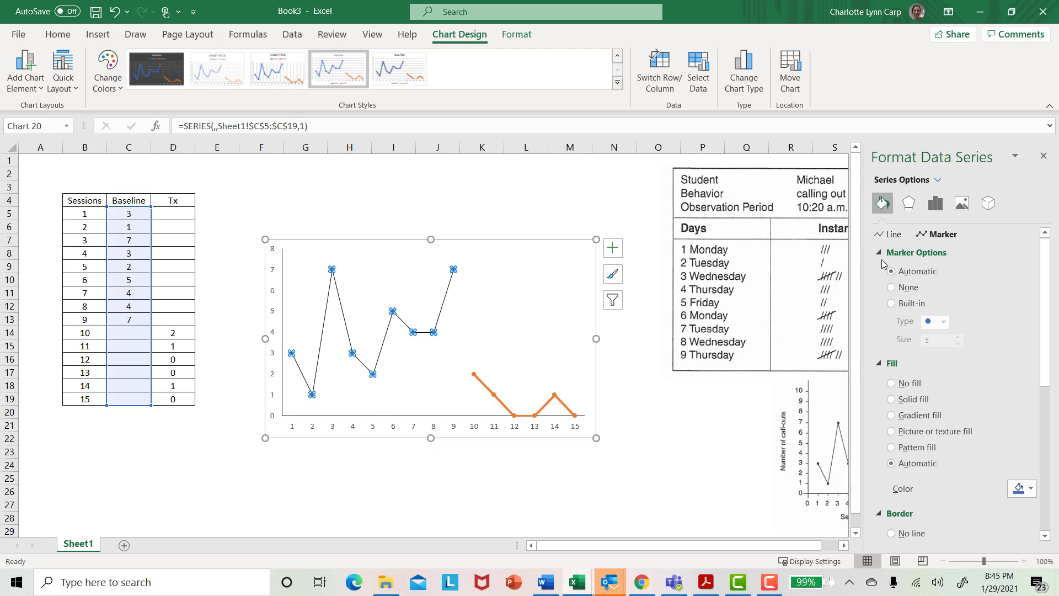
click(891, 303)
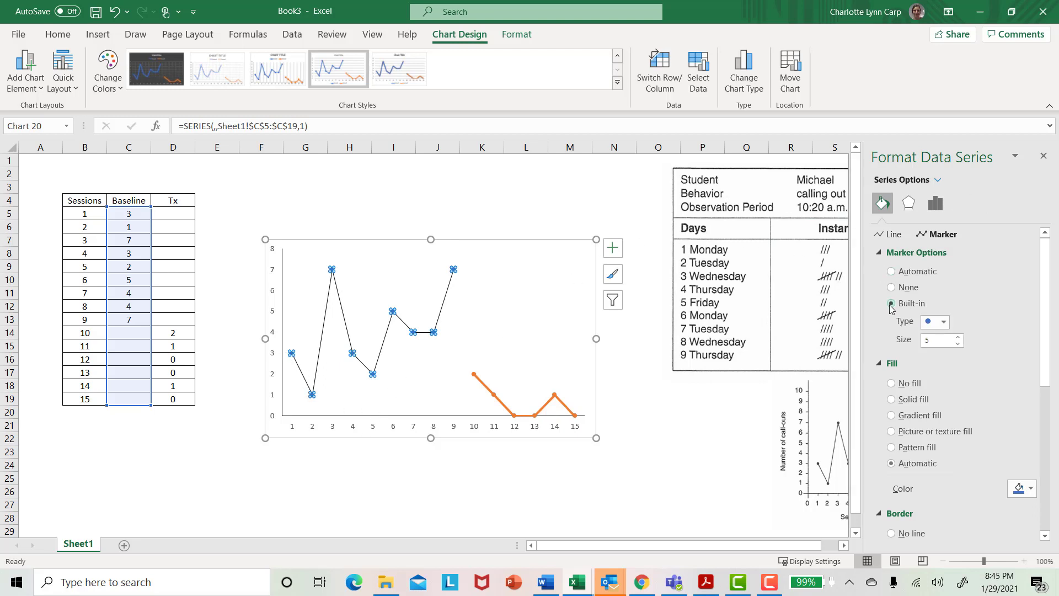
click(943, 322)
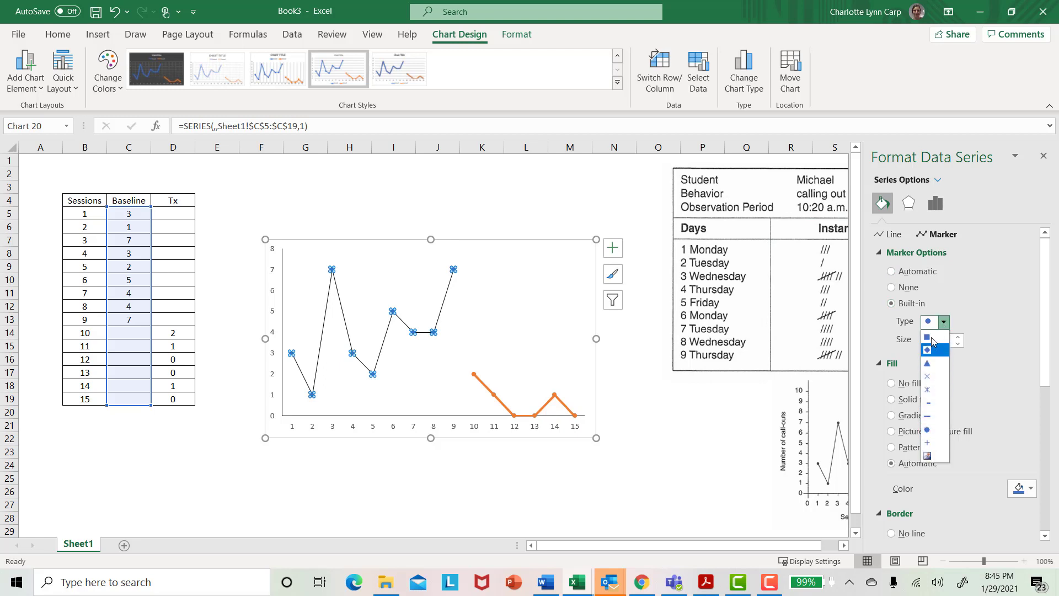
click(945, 325)
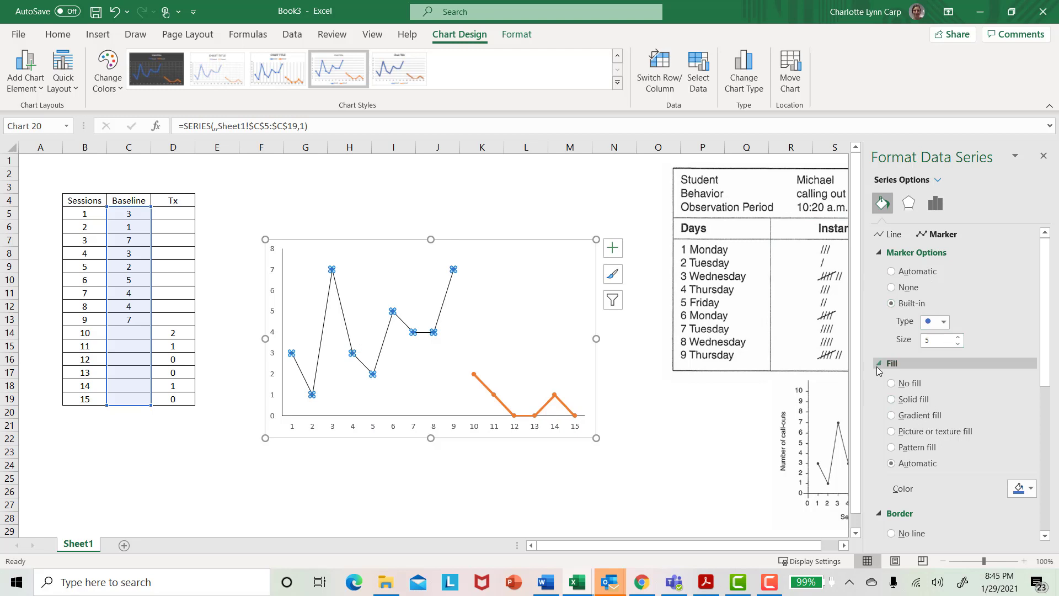
- Give the baseline series markers a solid white fill
click(892, 400)
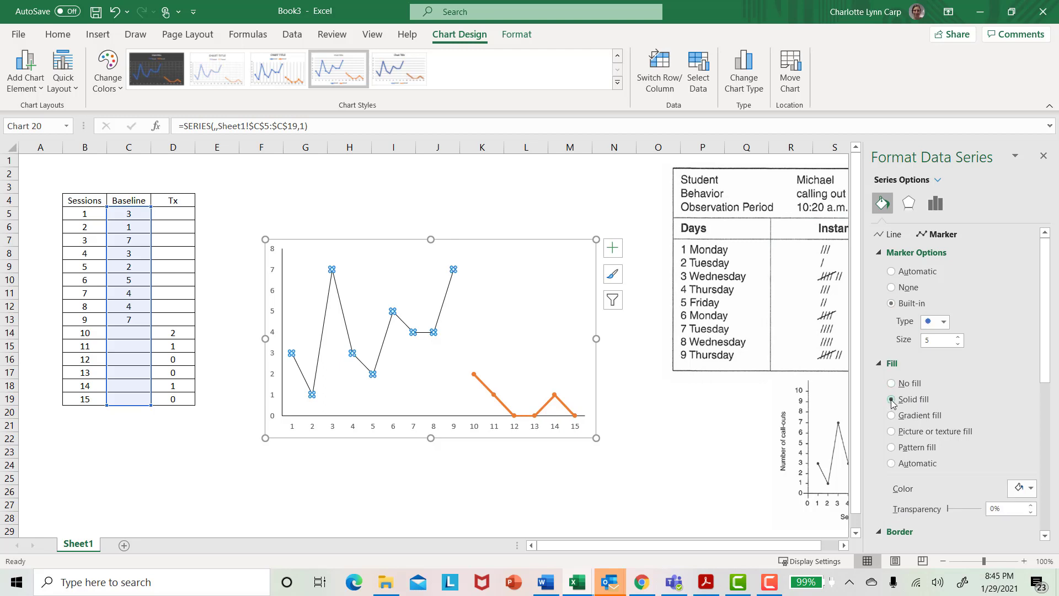
click(1022, 489)
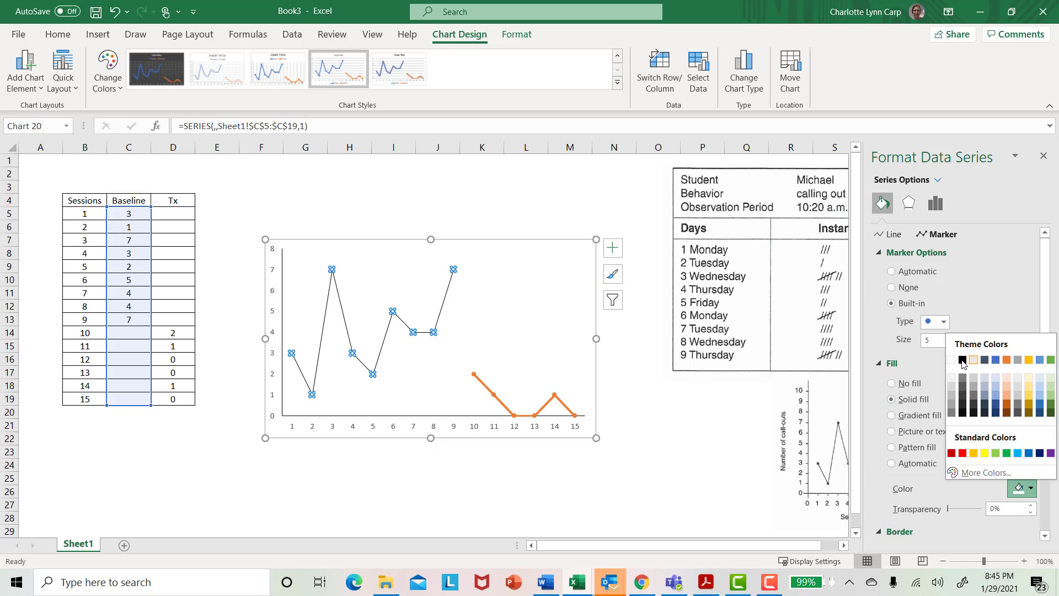
click(952, 361)
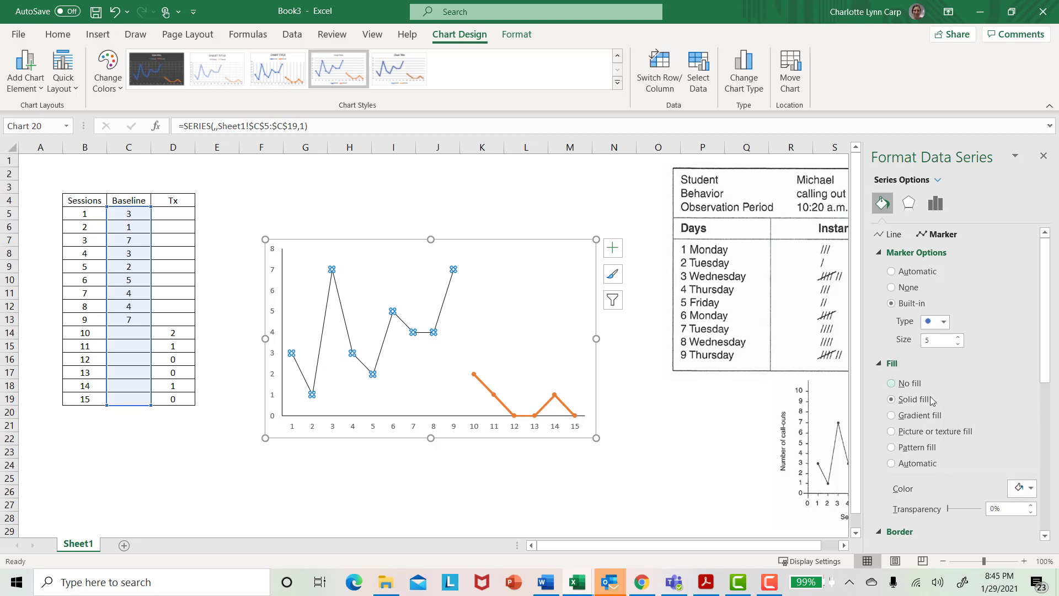
- Give the baseline series markers a solid black border
scroll(959, 401, down, 4)
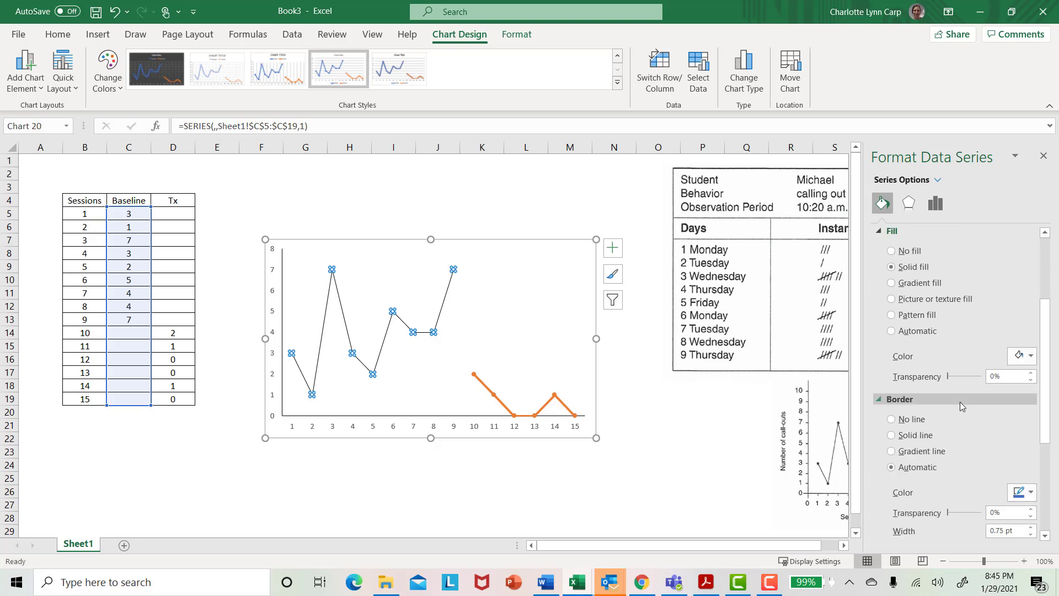
click(892, 436)
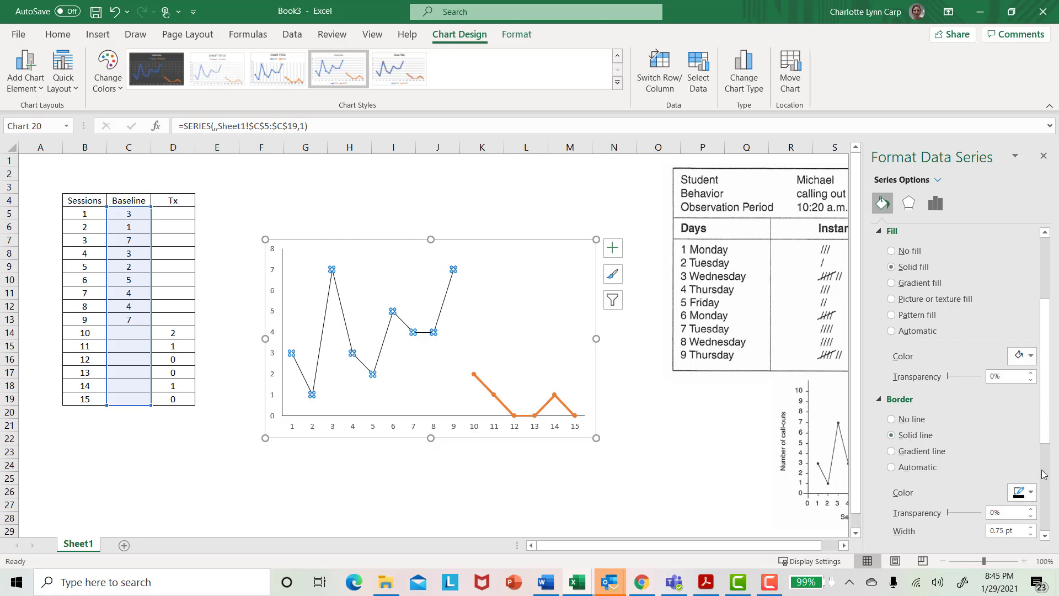
click(1019, 494)
click(963, 364)
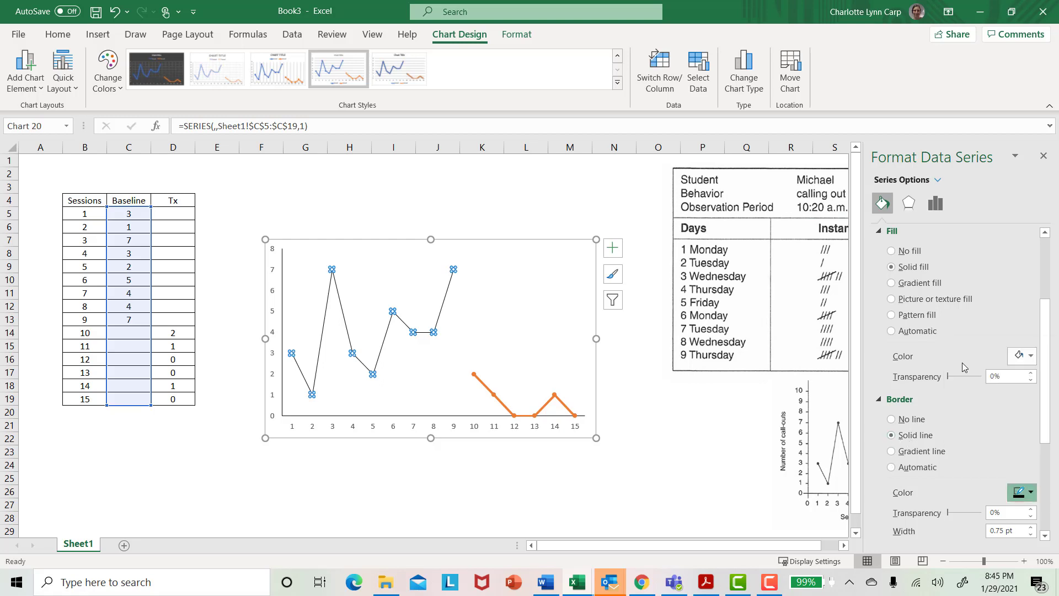
click(390, 483)
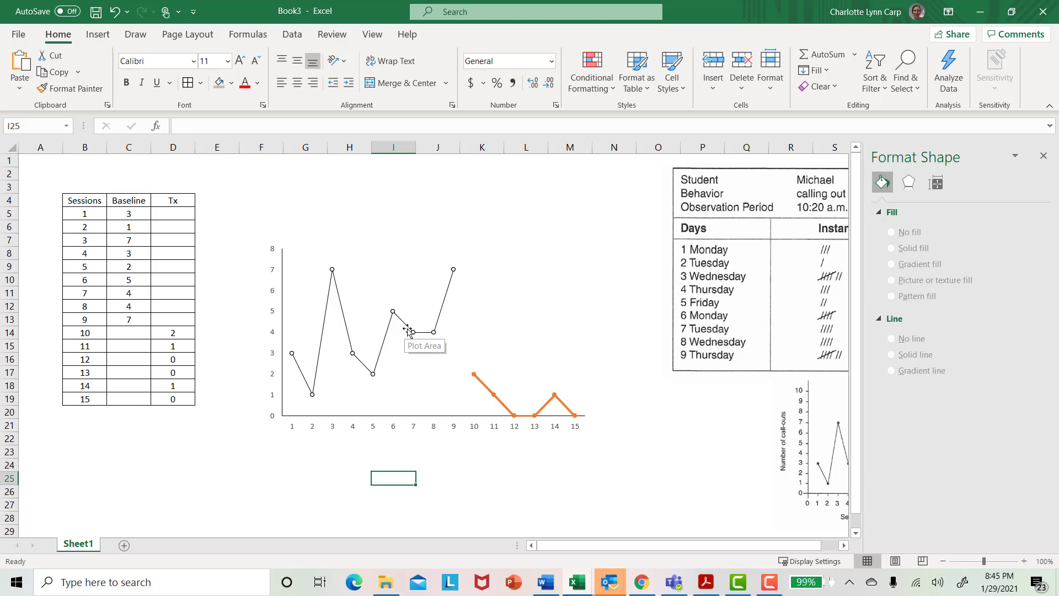
- Format the treatment data series in the chart with a solid black line
click(499, 403)
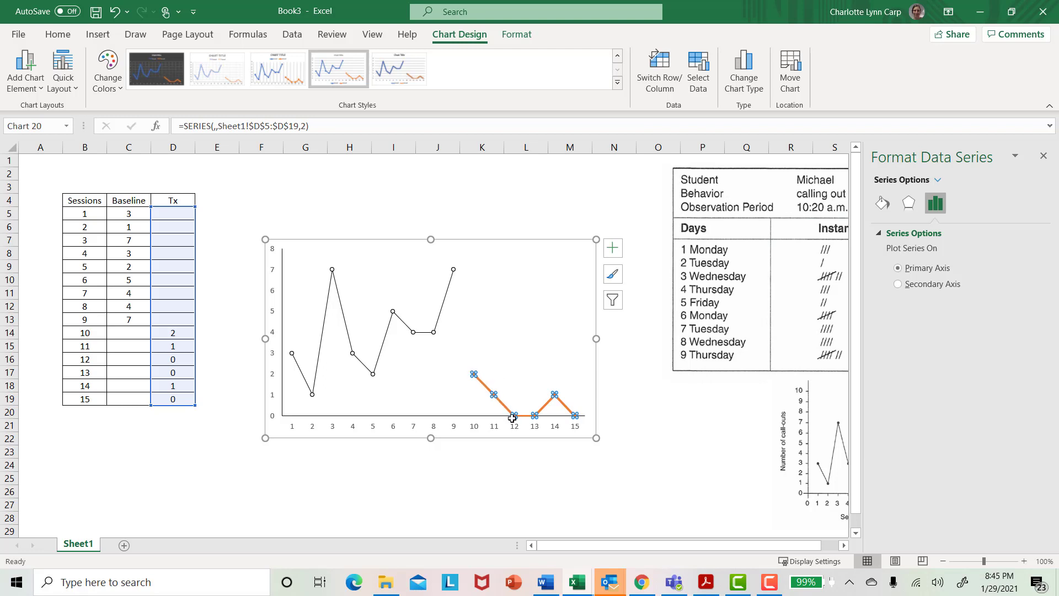
right_click(547, 401)
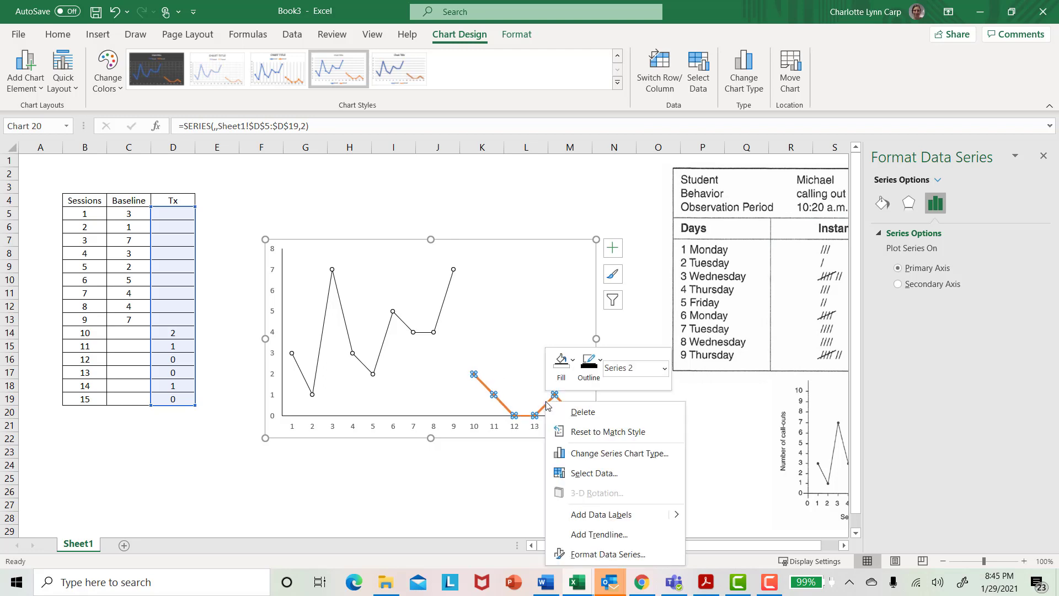
click(638, 555)
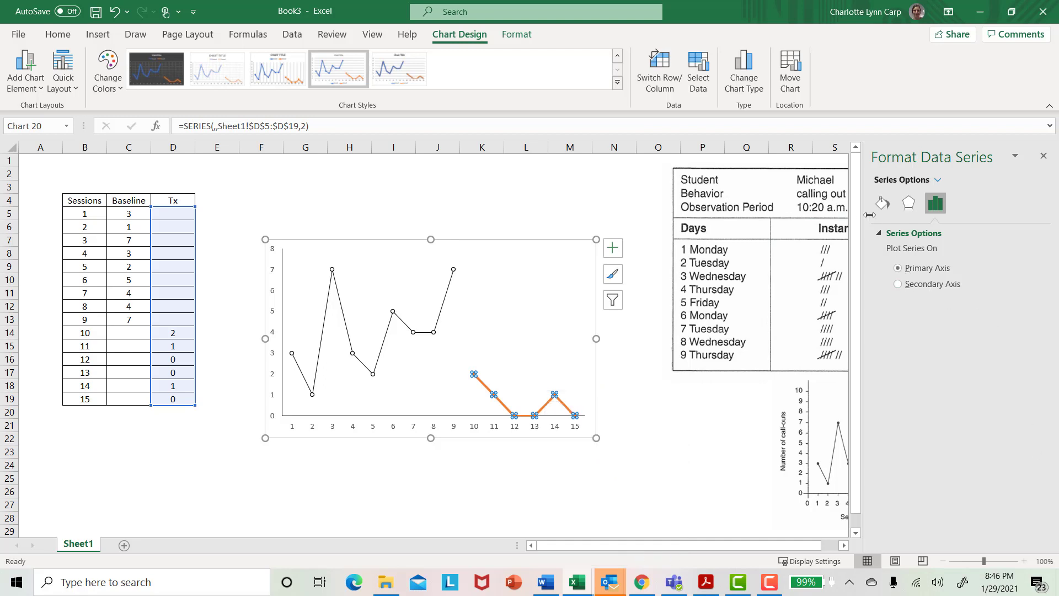
click(882, 204)
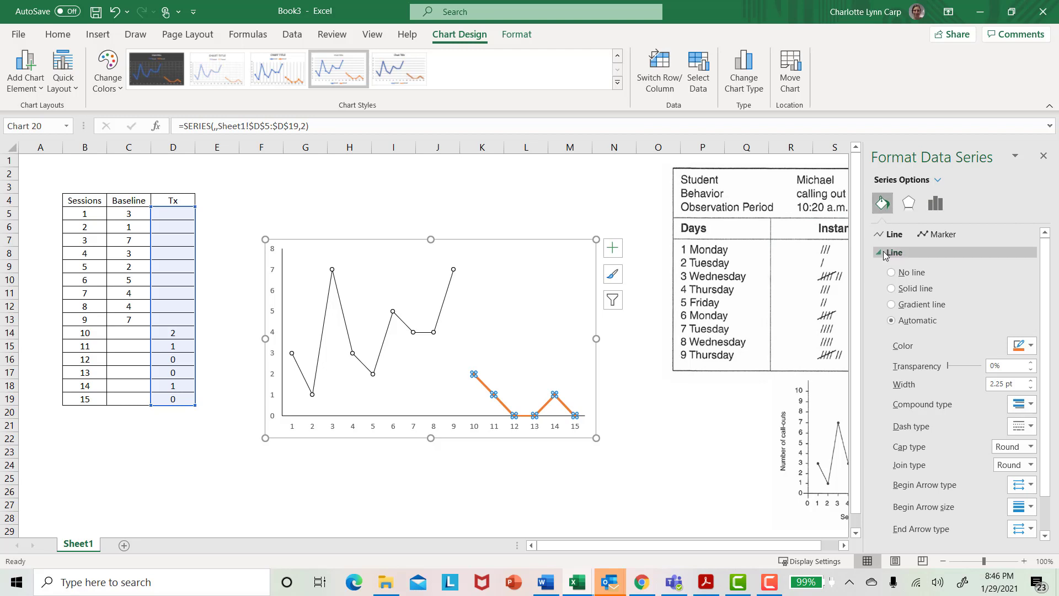
click(891, 288)
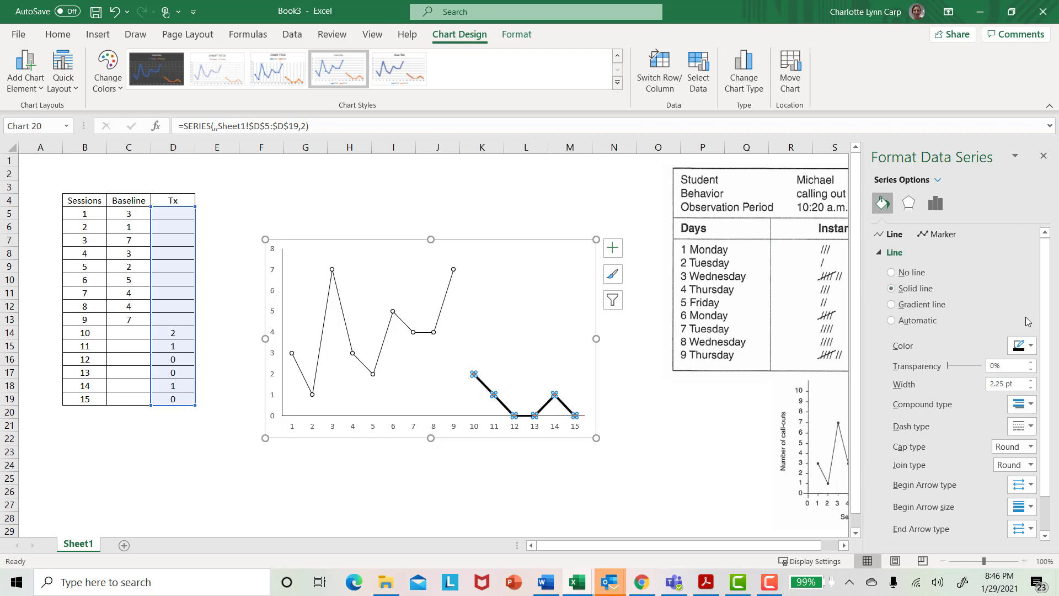
click(1019, 347)
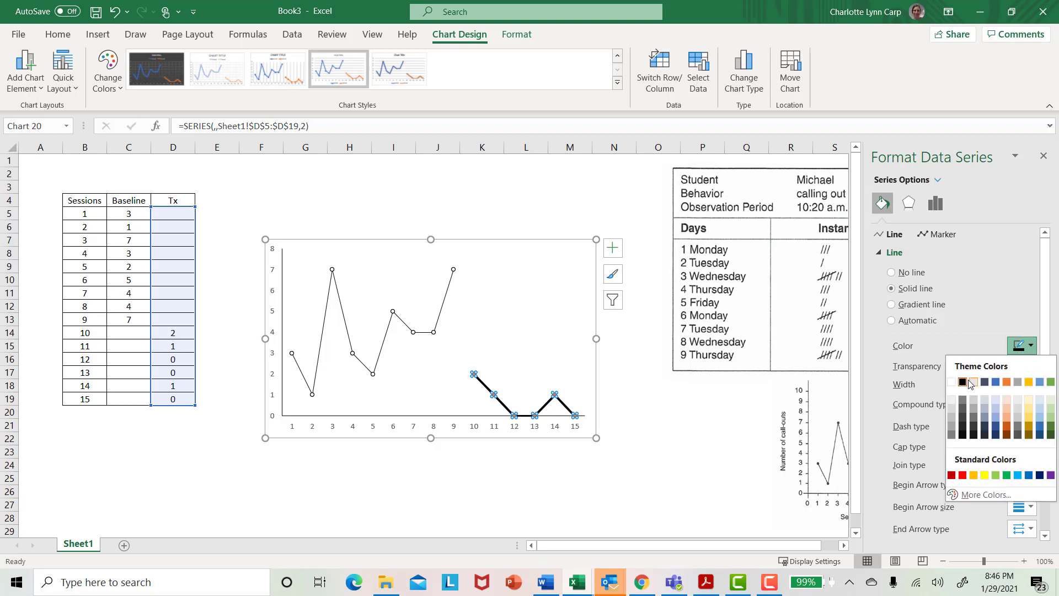
click(962, 382)
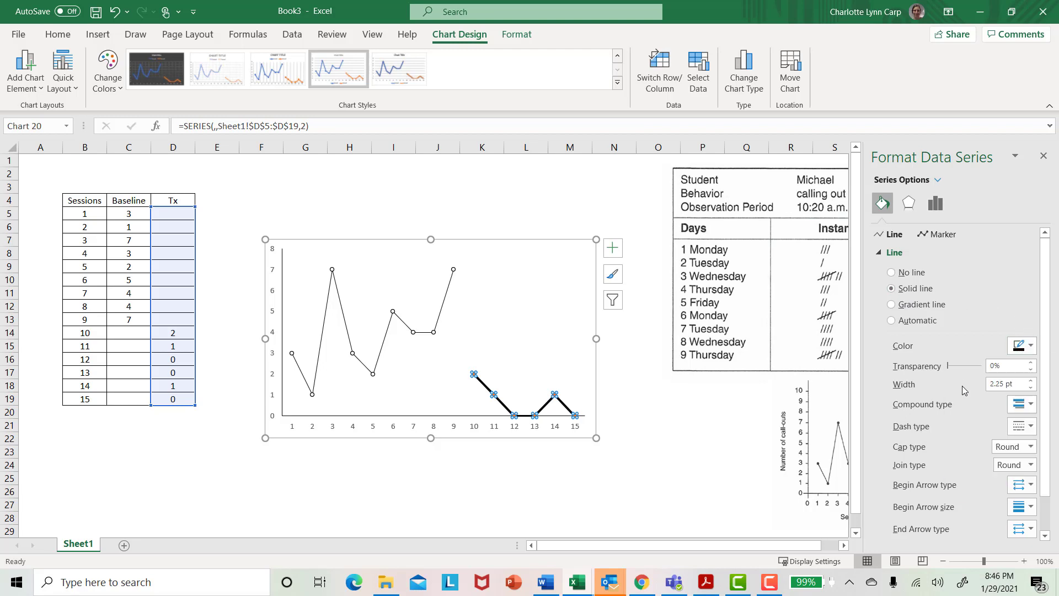
- Reduce the treatment series line width to match the thin baseline line
click(1030, 387)
click(1030, 388)
click(1031, 388)
click(1031, 388)
click(1031, 388)
click(1031, 388)
- Give the treatment series markers a solid white fill
click(937, 233)
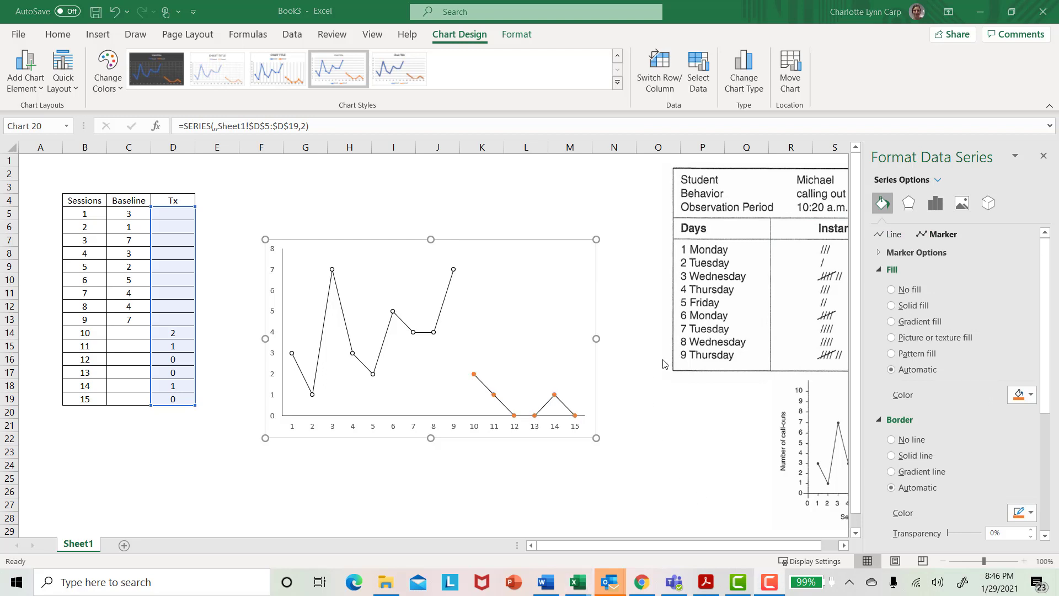
click(892, 303)
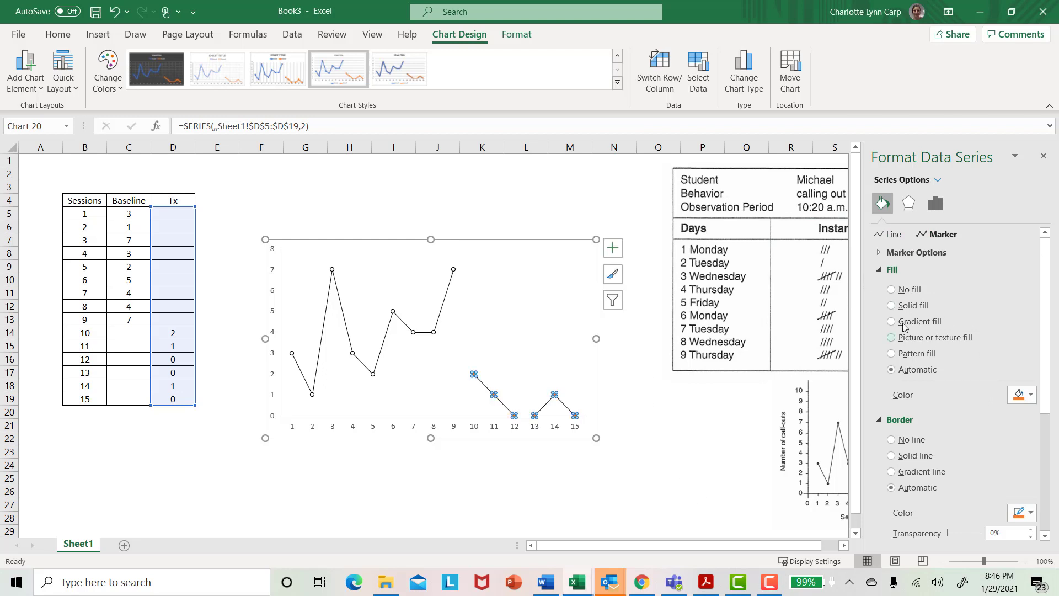
click(904, 306)
click(1026, 396)
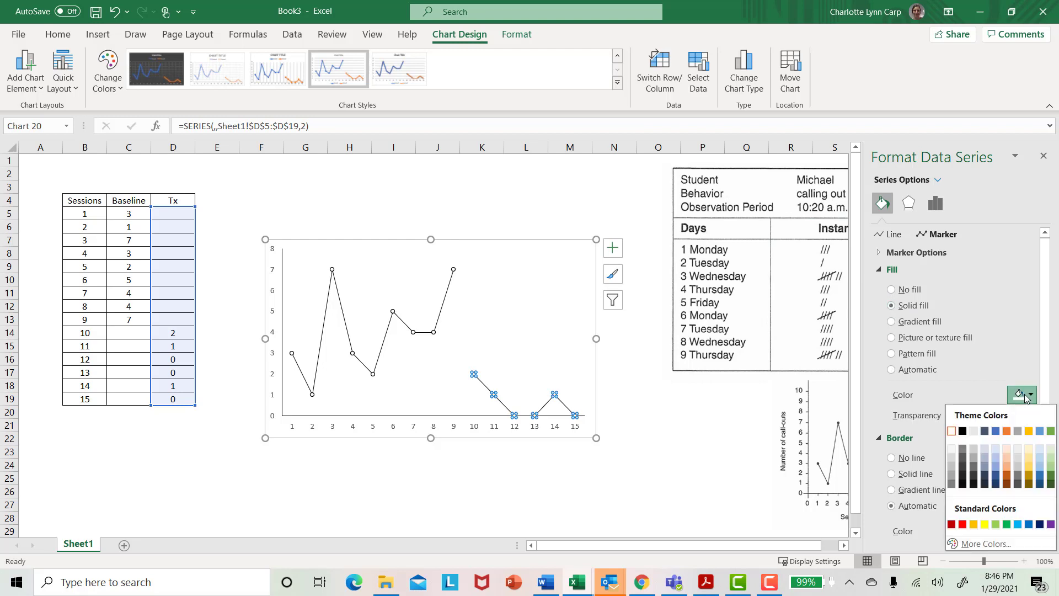
click(953, 432)
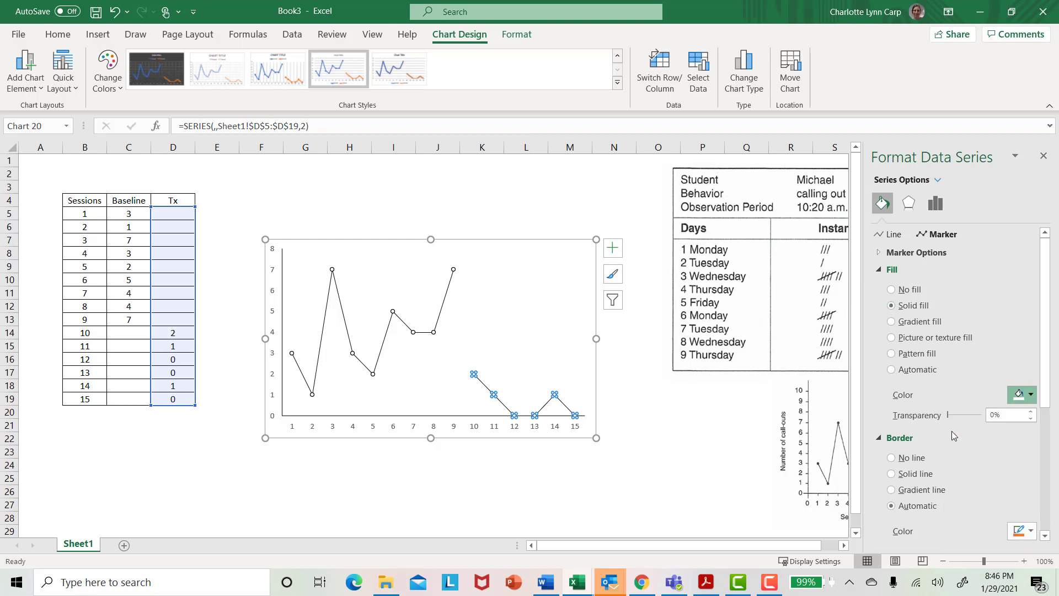
- Give the treatment series markers a solid black border
click(891, 474)
click(1020, 531)
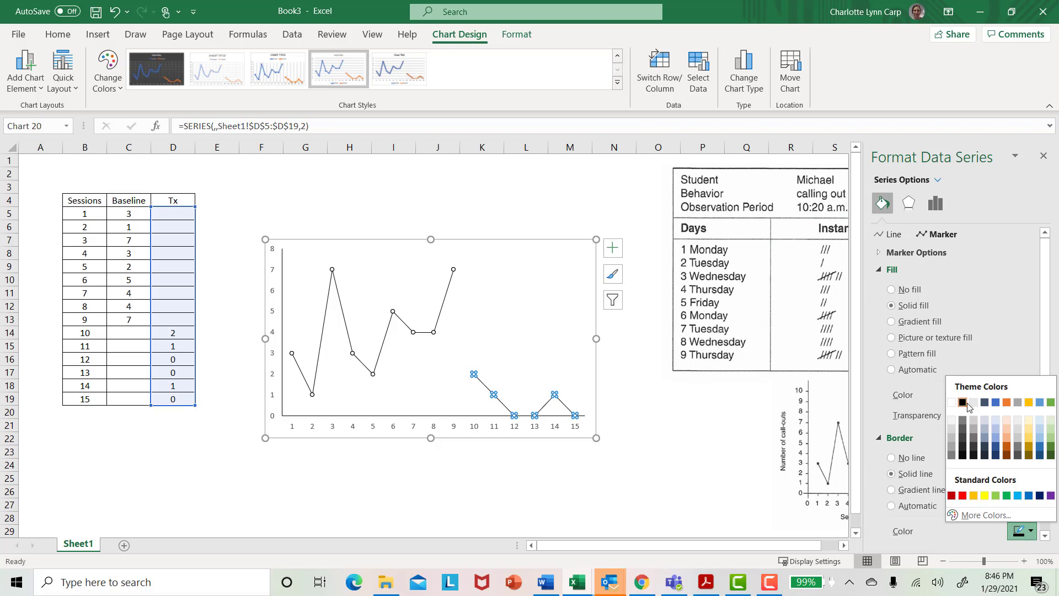
click(962, 402)
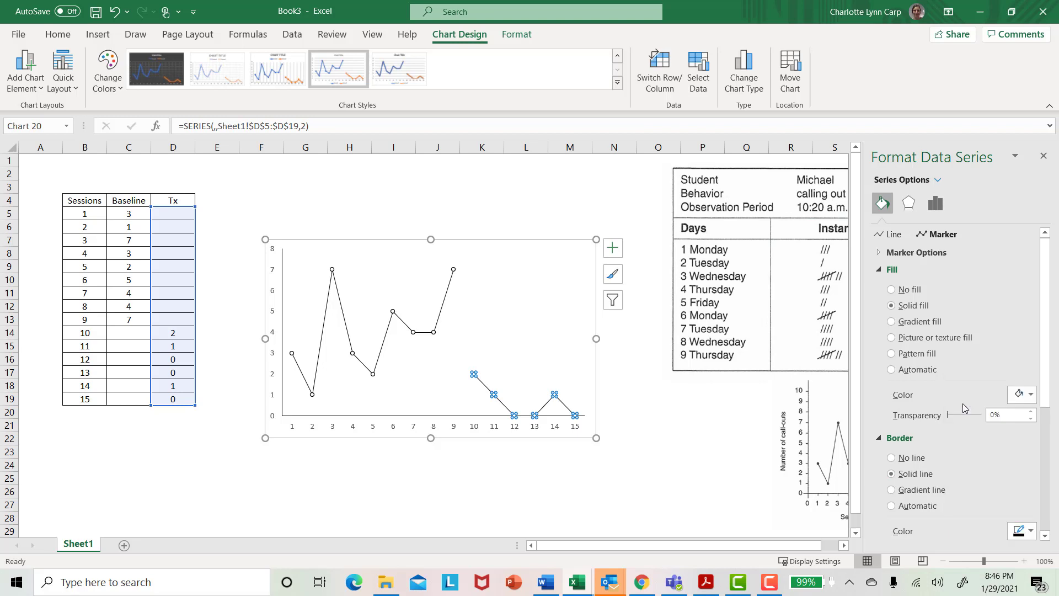
click(425, 486)
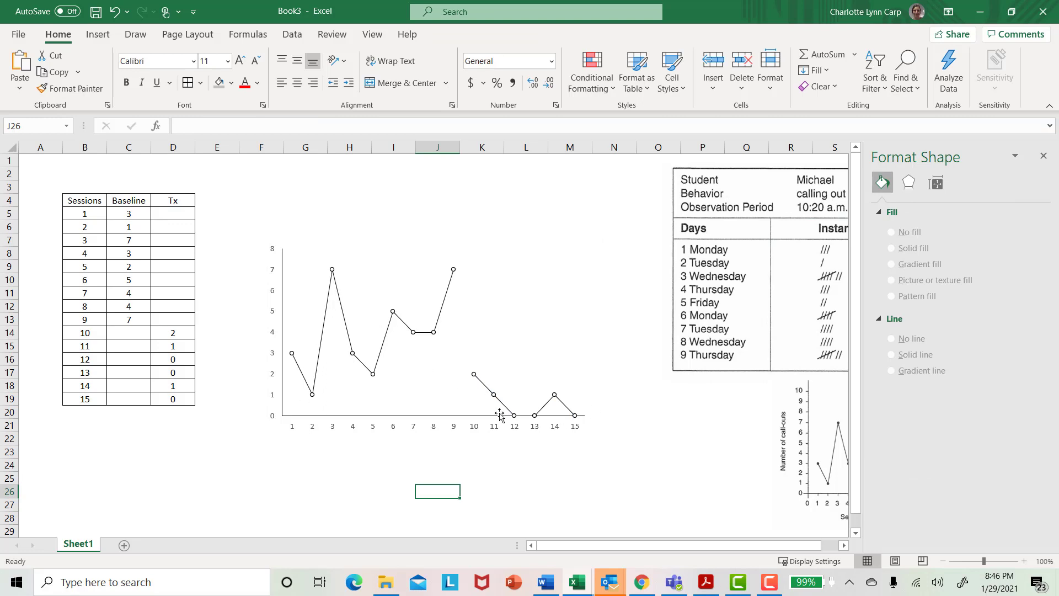
- Compare the baseline values in C5:C13 and treatment values in D14:D19, including the blank cells, with their separate lines in the chart
mouse_move(515, 418)
drag(131, 214, 177, 402)
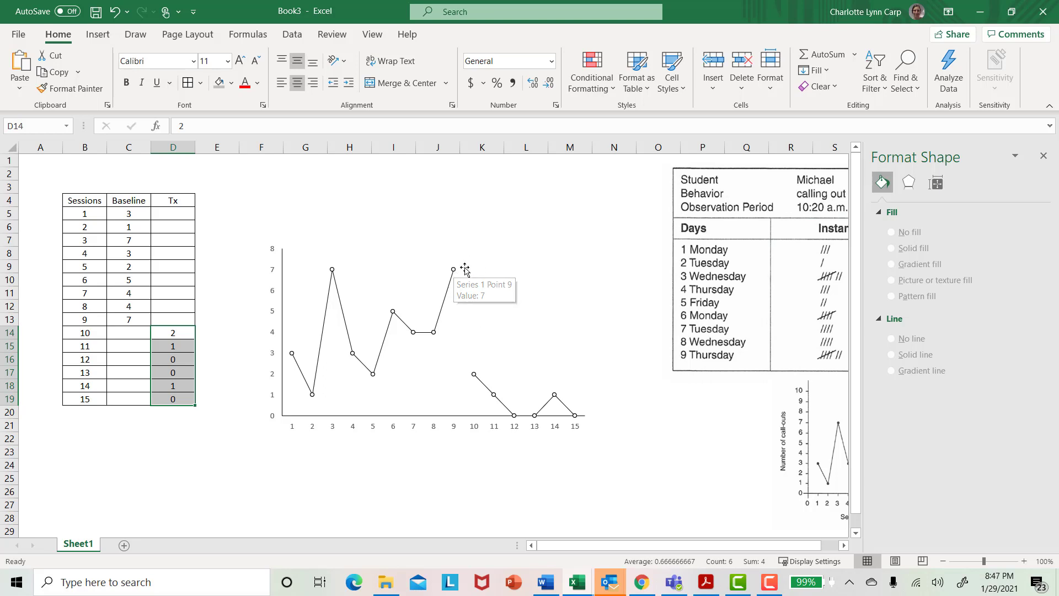
click(176, 344)
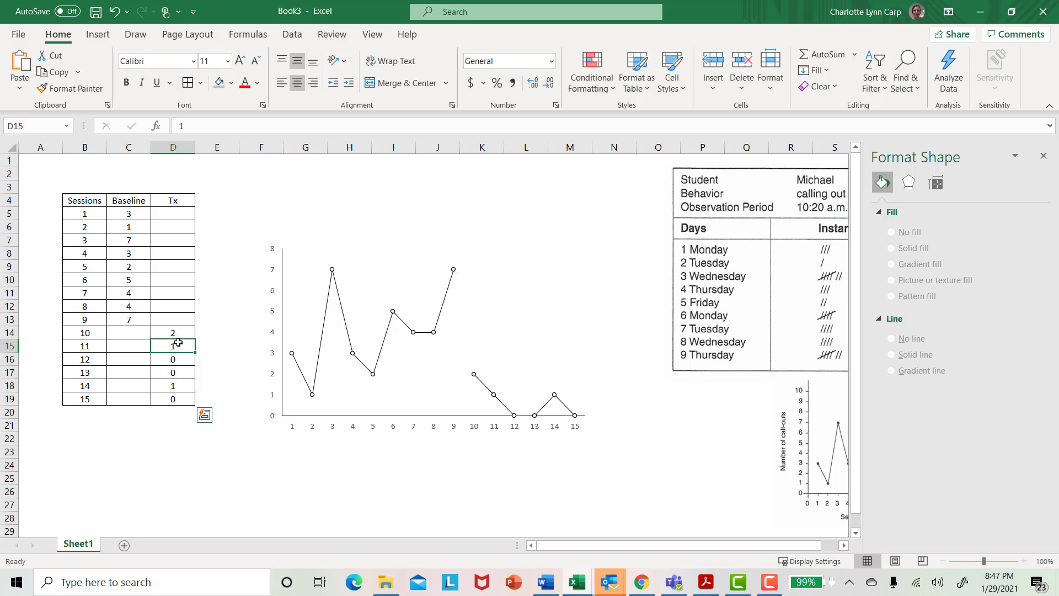
drag(143, 332, 141, 401)
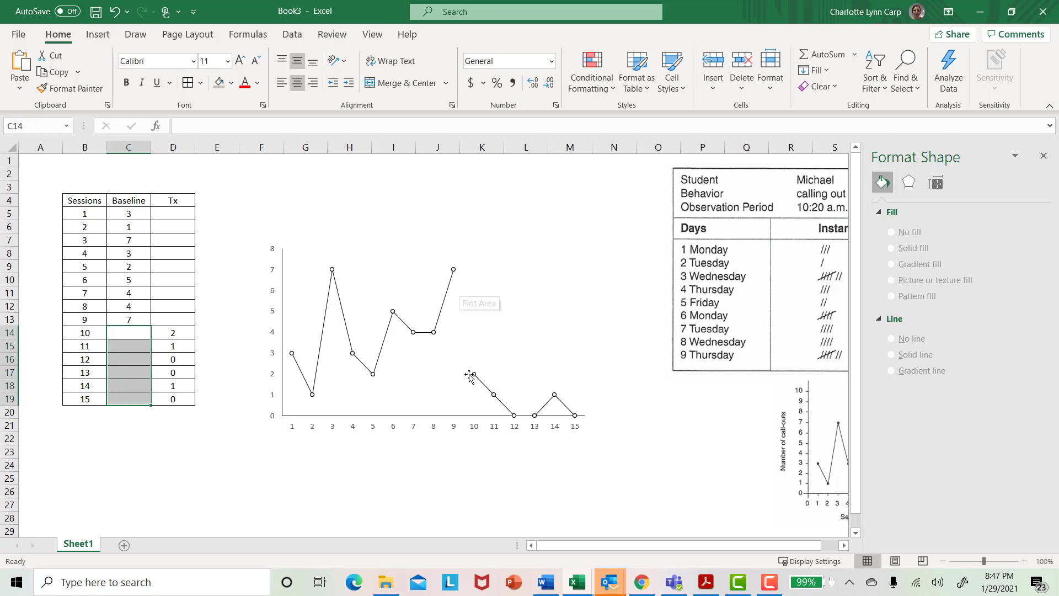
click(225, 434)
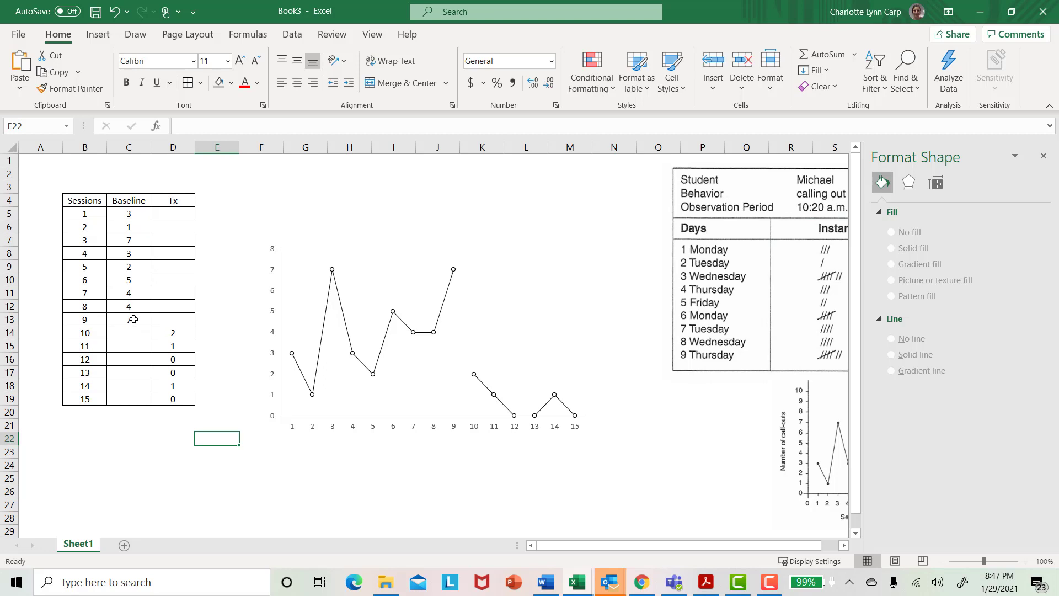
drag(134, 319, 137, 215)
drag(188, 336, 182, 400)
click(194, 480)
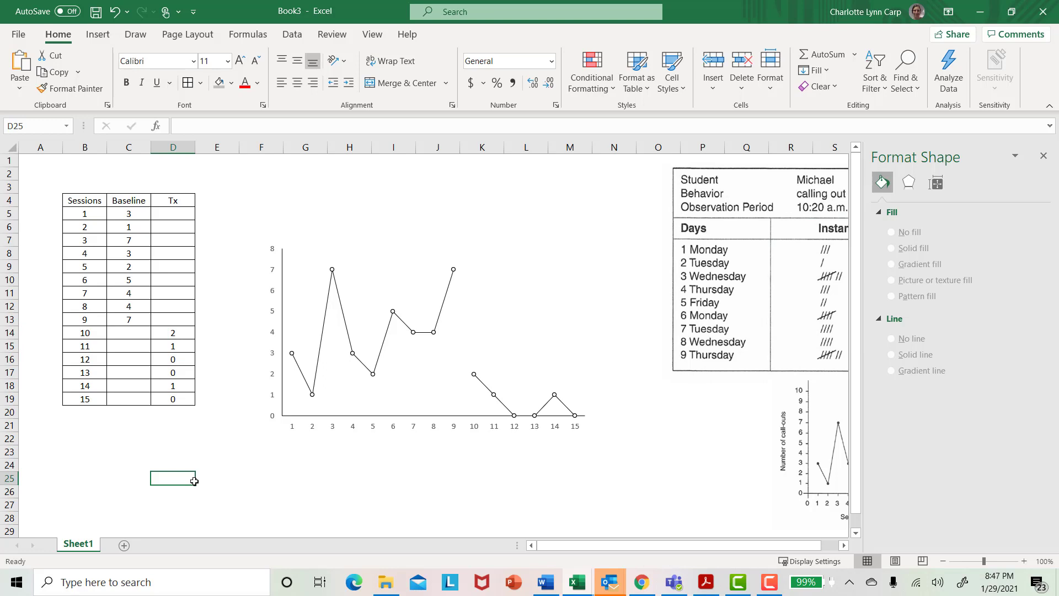
click(502, 504)
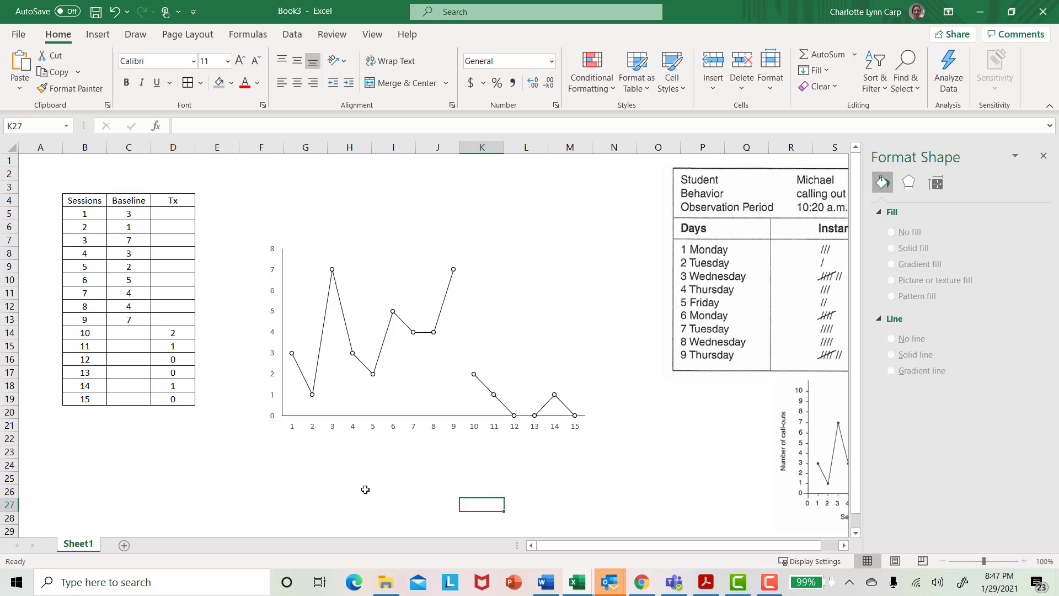
- Draw a vertical phase change line about 2.46" tall between sessions 9 and 10, rising from the chart's horizontal axis
click(99, 37)
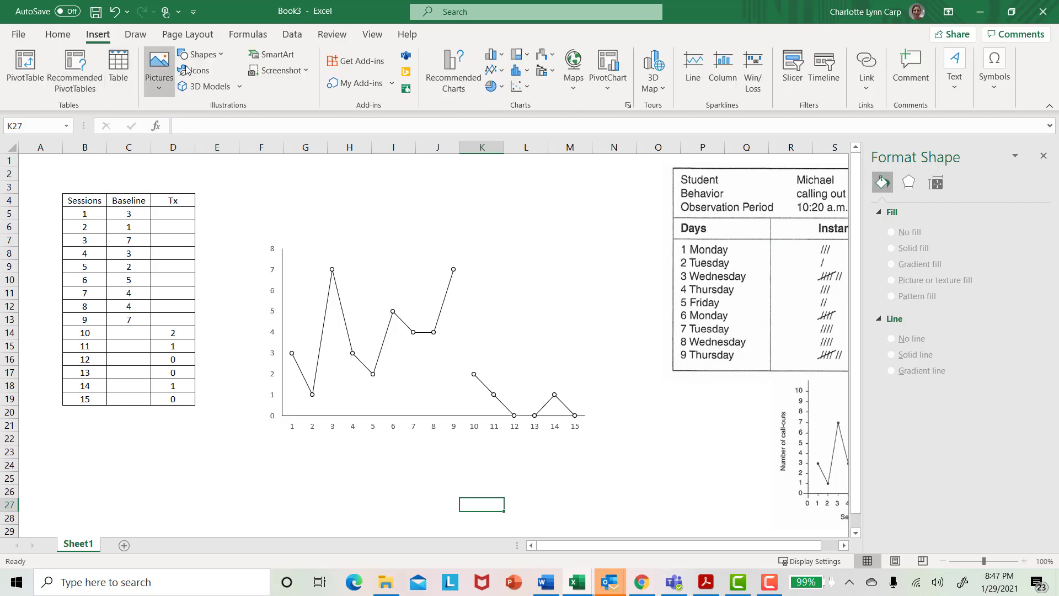
click(216, 57)
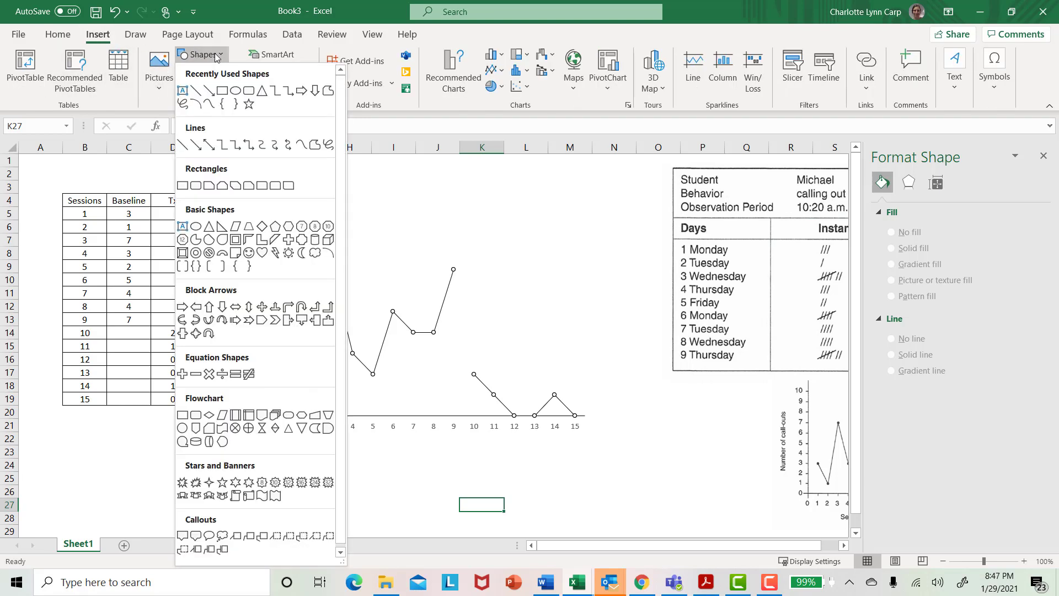
click(194, 91)
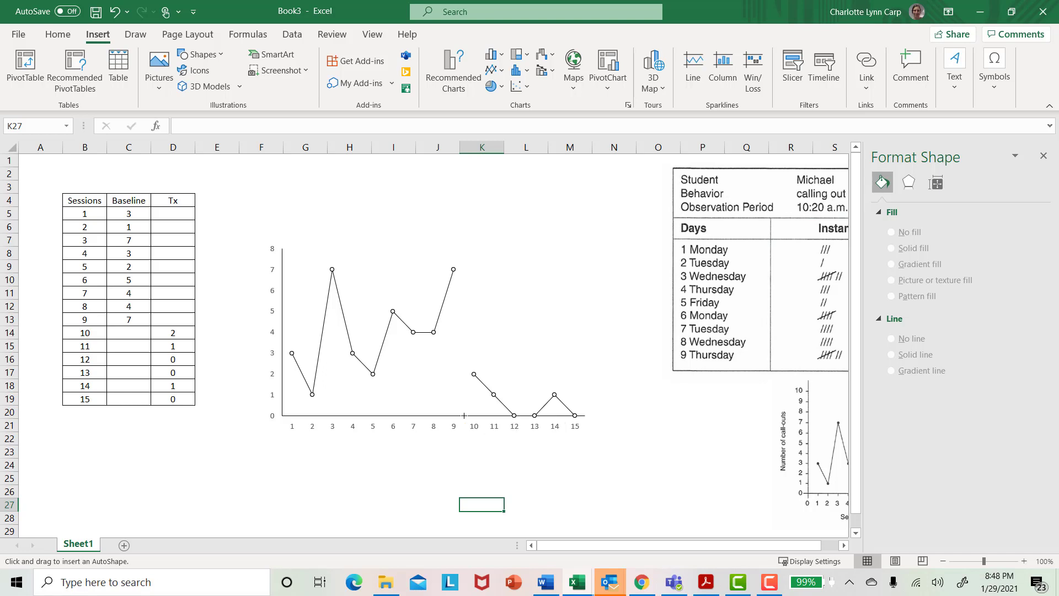
drag(463, 415, 484, 313)
drag(483, 252, 483, 252)
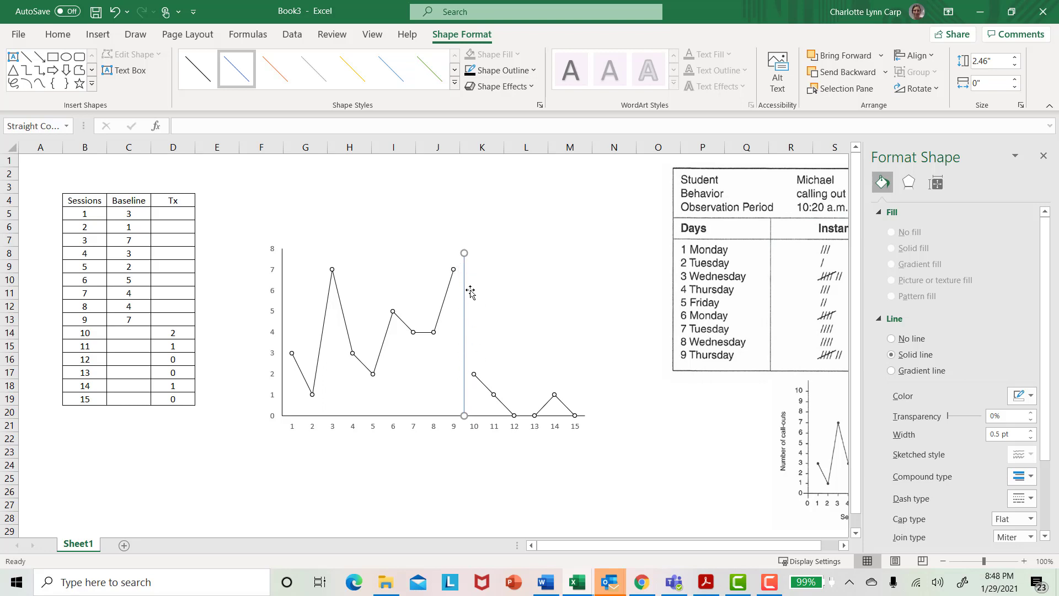
- Apply the black line style and a black outline to the vertical phase change line
click(191, 83)
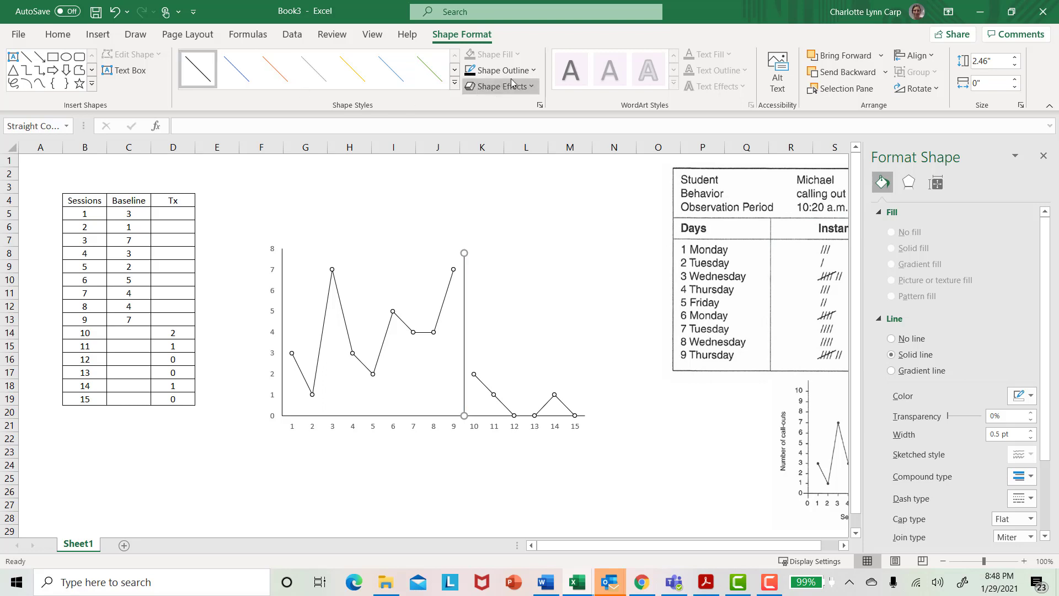
click(534, 71)
click(480, 126)
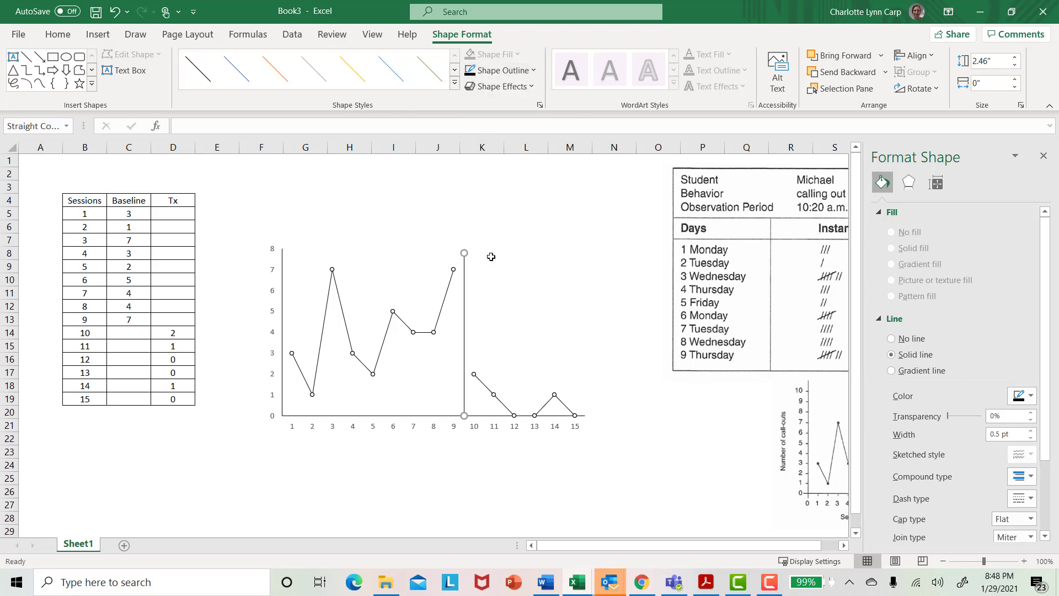
click(484, 505)
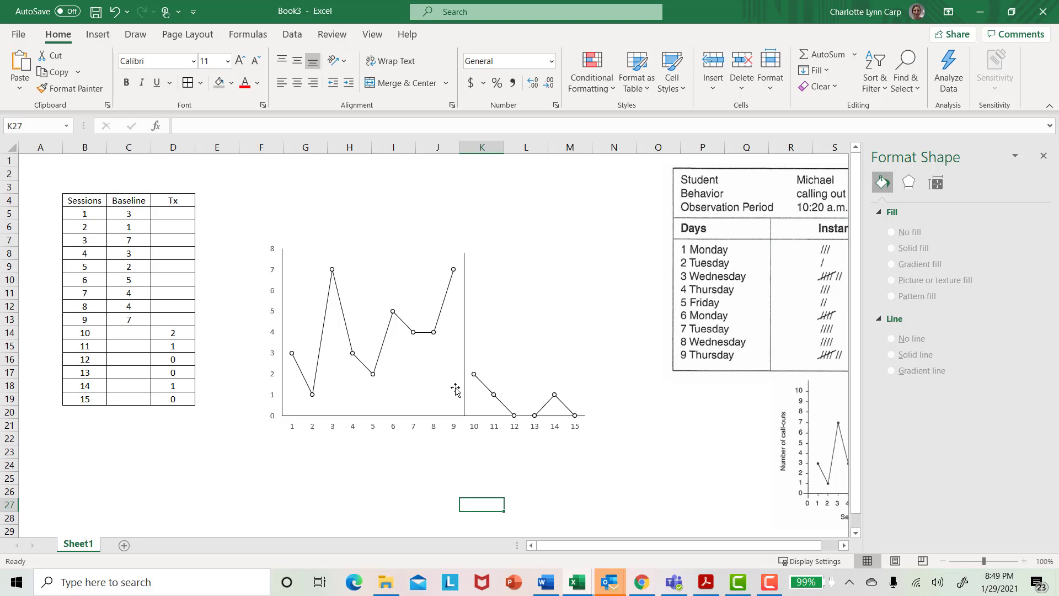
- Group the phase change line with the chart and move the group slightly upward on the sheet
click(558, 323)
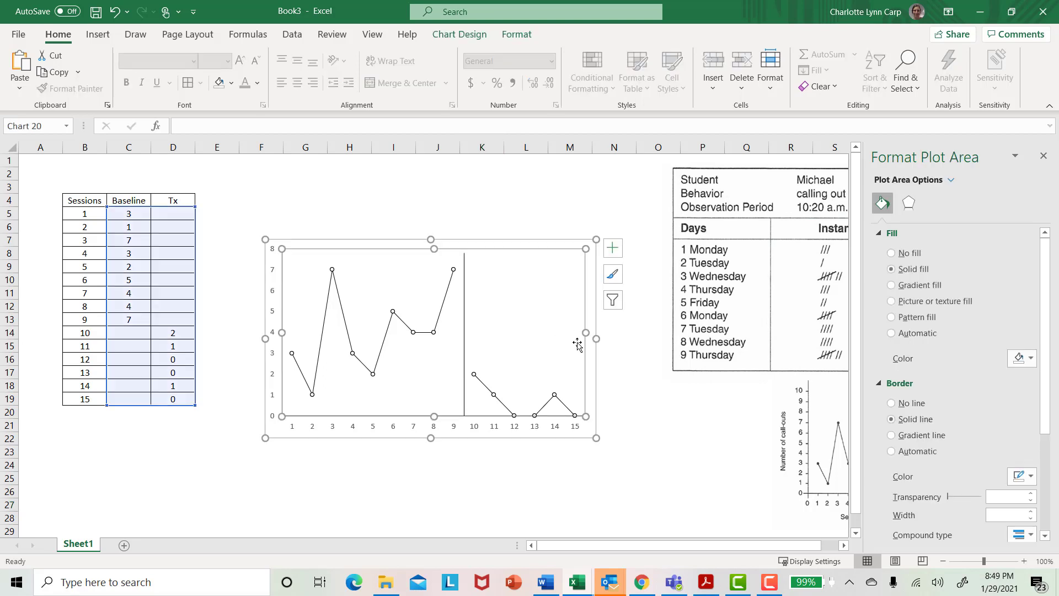
click(594, 355)
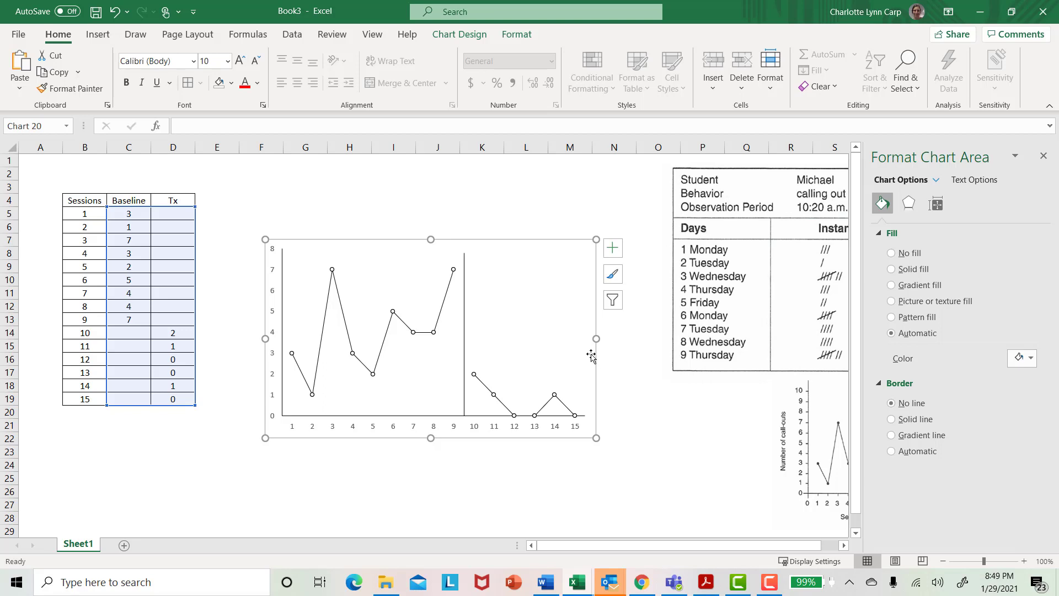
click(465, 324)
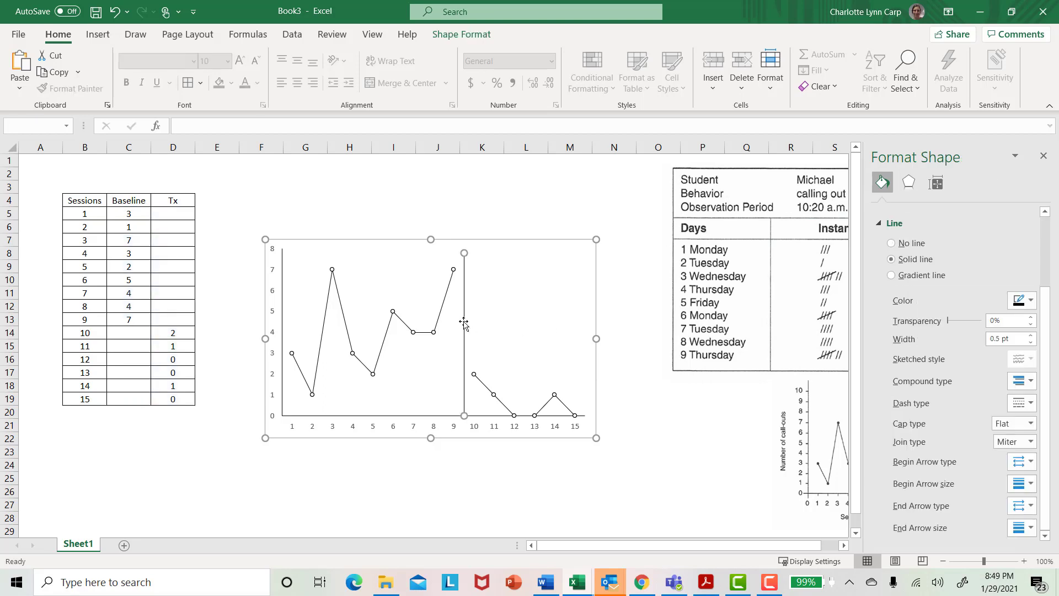
right_click(463, 323)
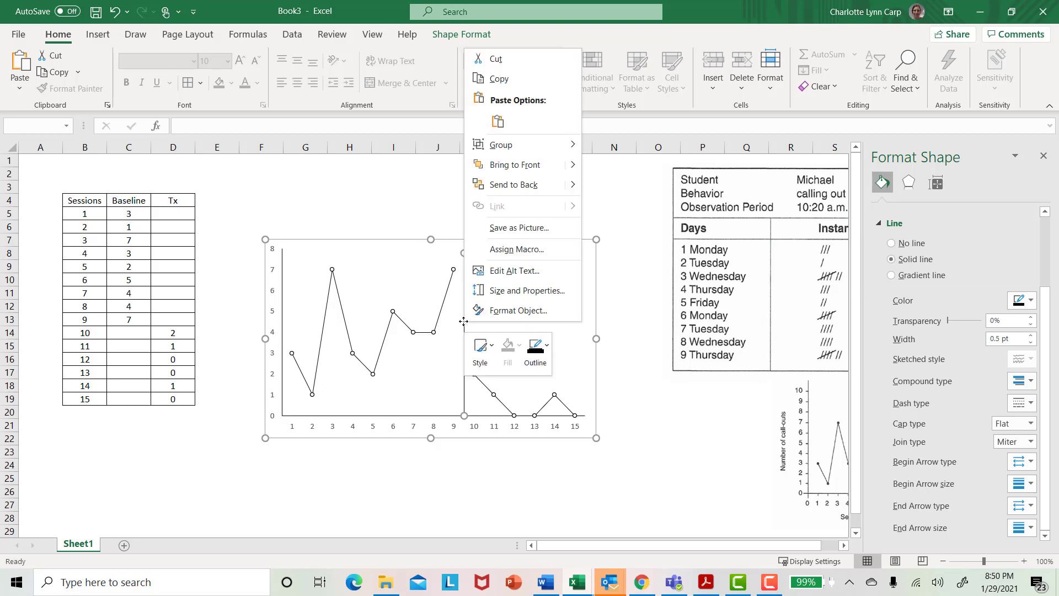
mouse_move(529, 148)
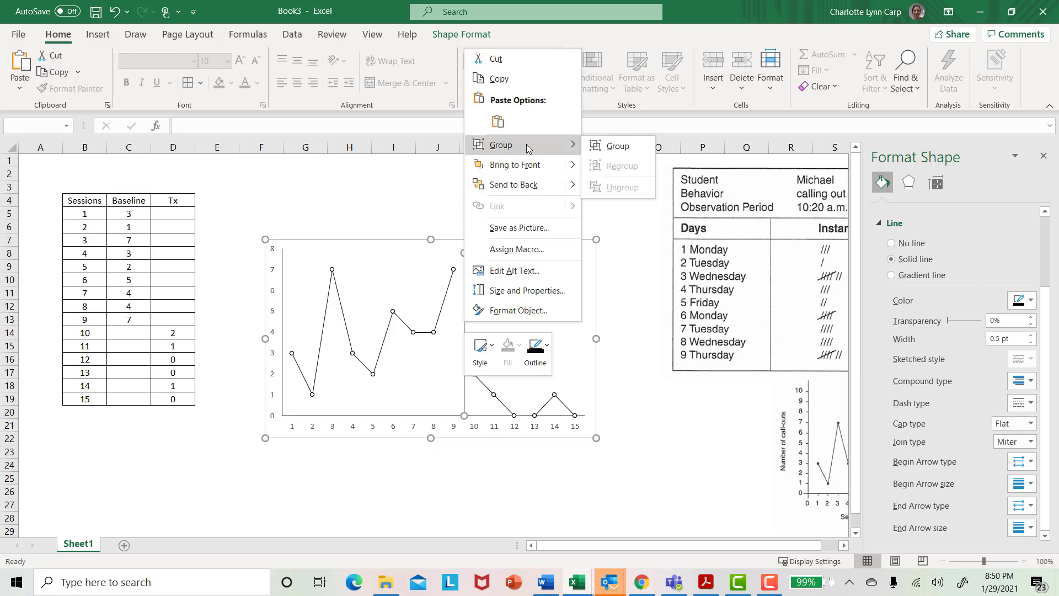
click(601, 145)
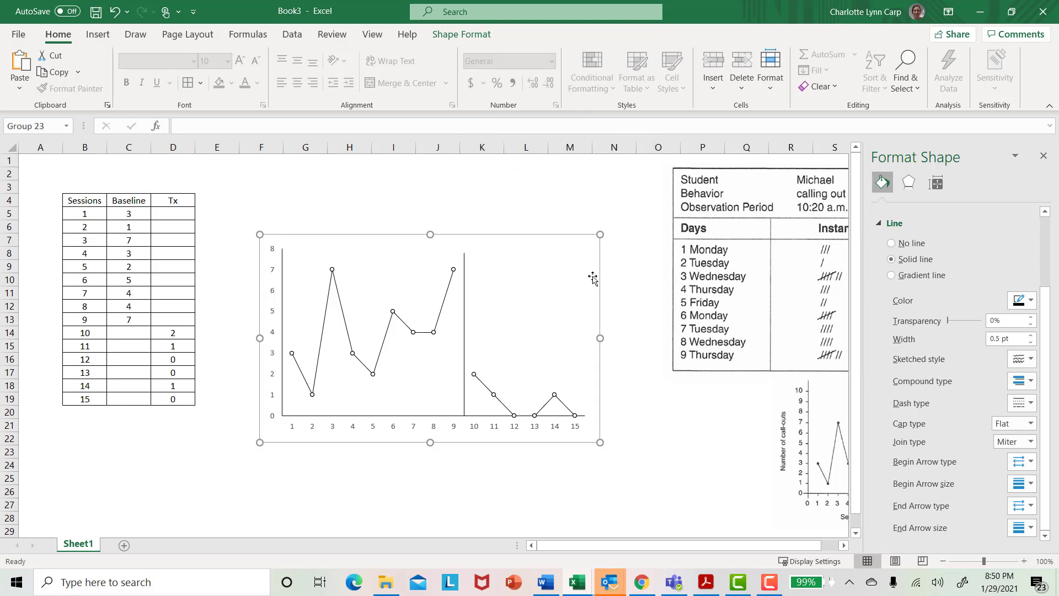
mouse_move(595, 279)
mouse_down()
mouse_move(578, 278)
mouse_move(603, 288)
mouse_move(584, 293)
mouse_move(593, 255)
mouse_move(600, 269)
mouse_up()
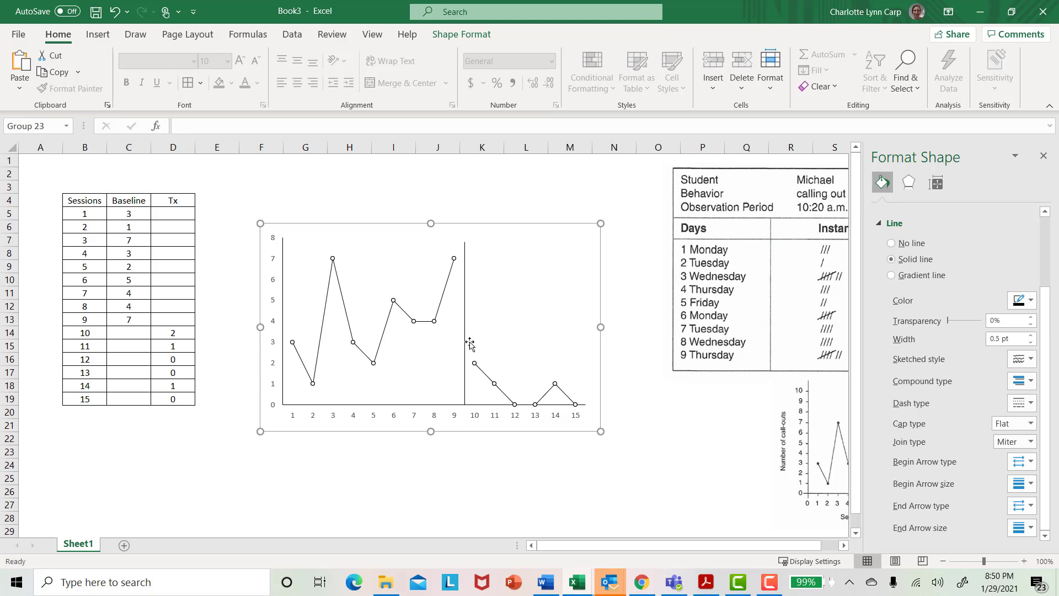
click(435, 466)
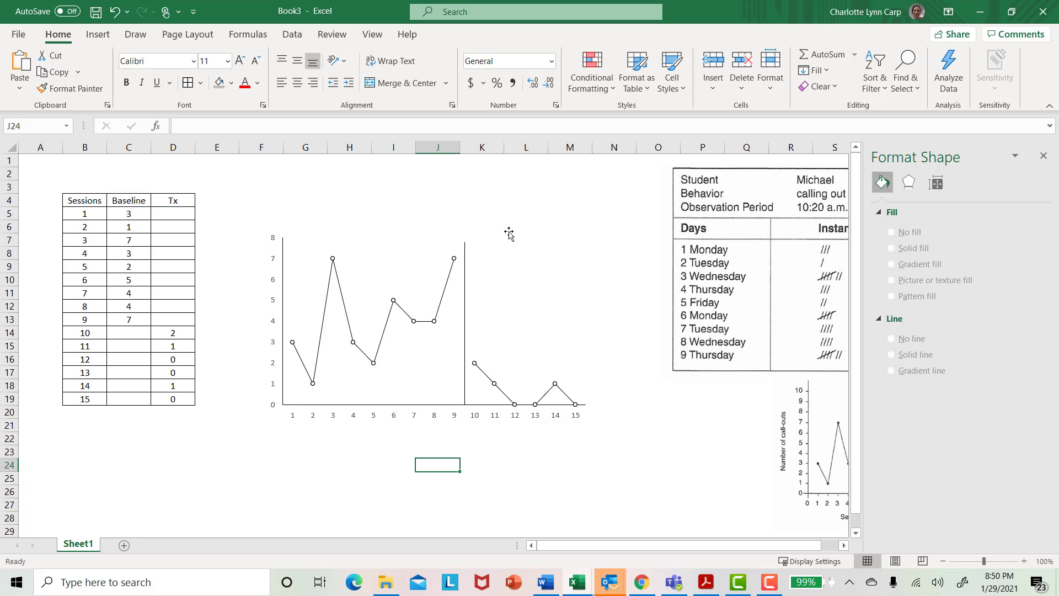
- Add a text box below the chart's horizontal axis reading "Sessions", with its text centred vertically
click(100, 34)
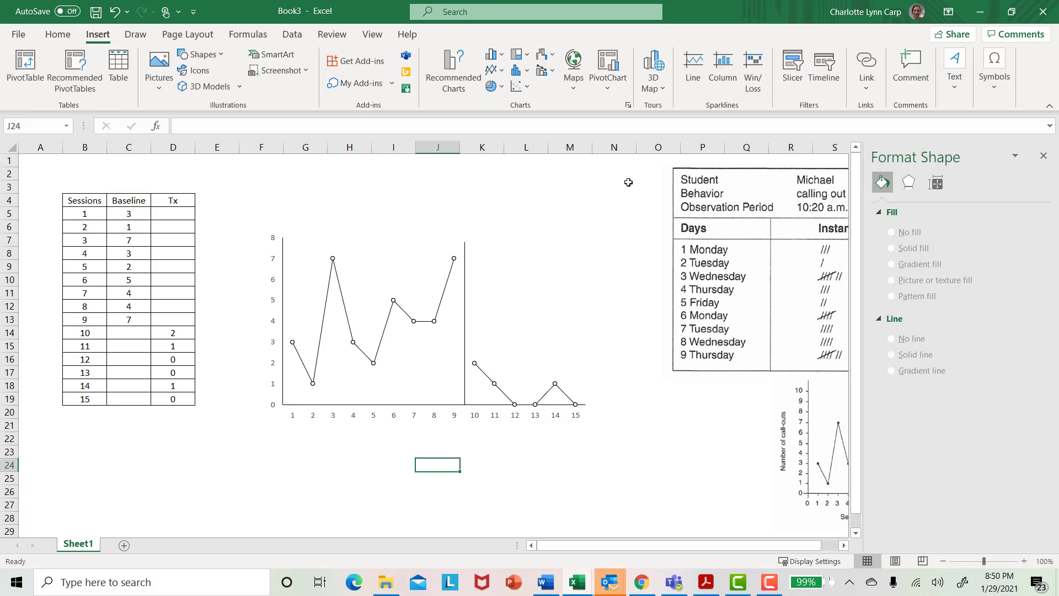
click(958, 91)
click(901, 136)
drag(326, 448, 419, 484)
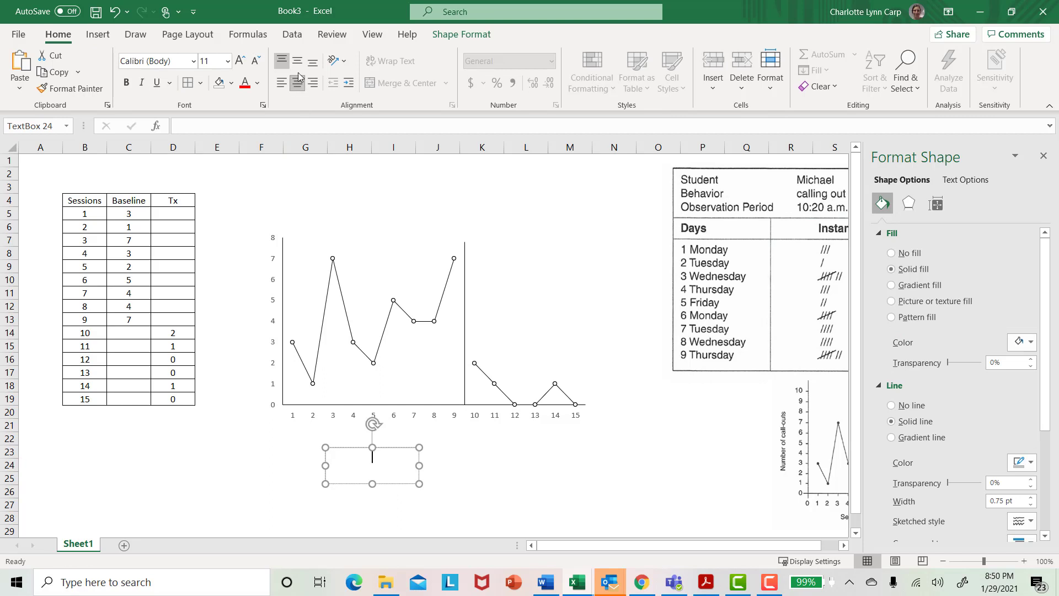
click(301, 63)
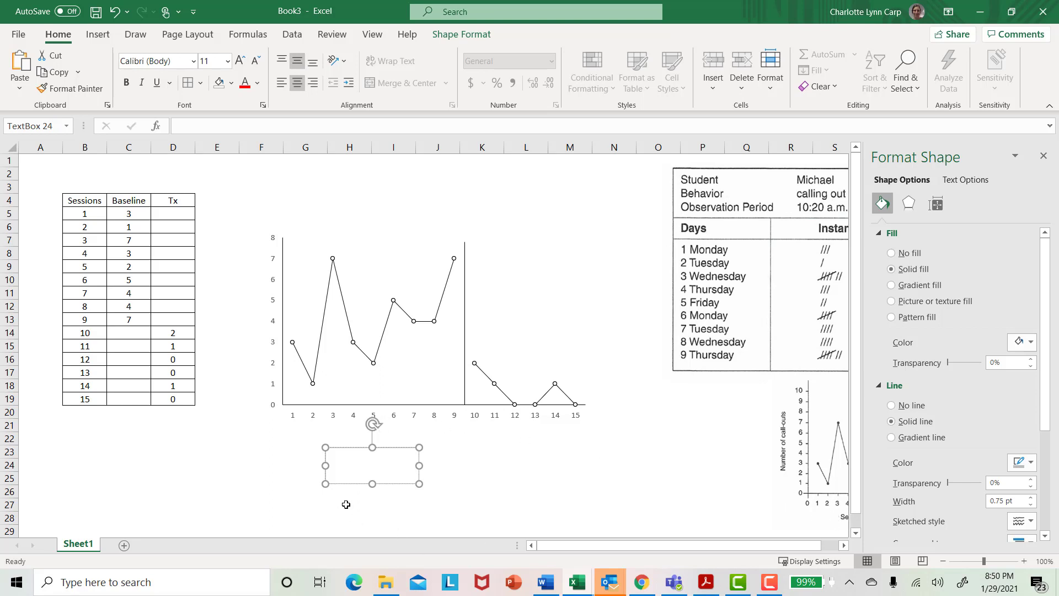
text(essions)
click(448, 490)
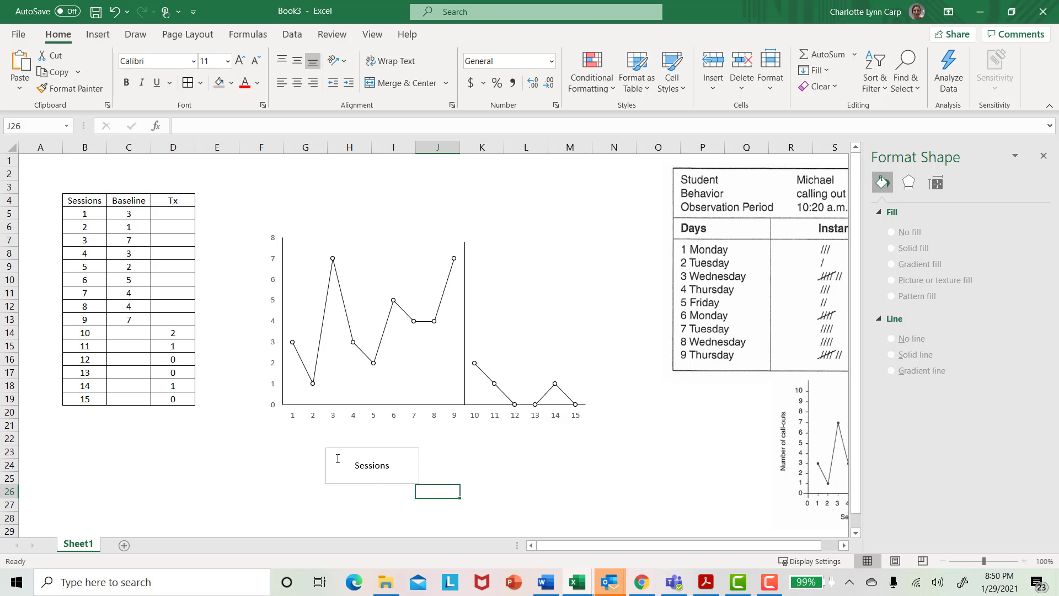
- Remove the fill and the outline from the "Sessions" text box below the chart
click(404, 448)
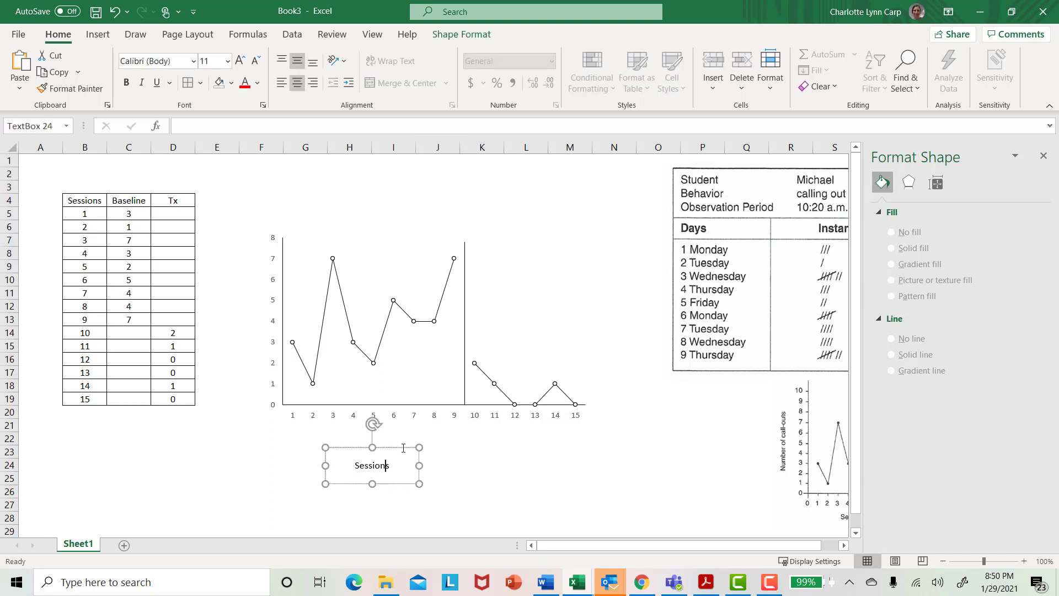
right_click(402, 449)
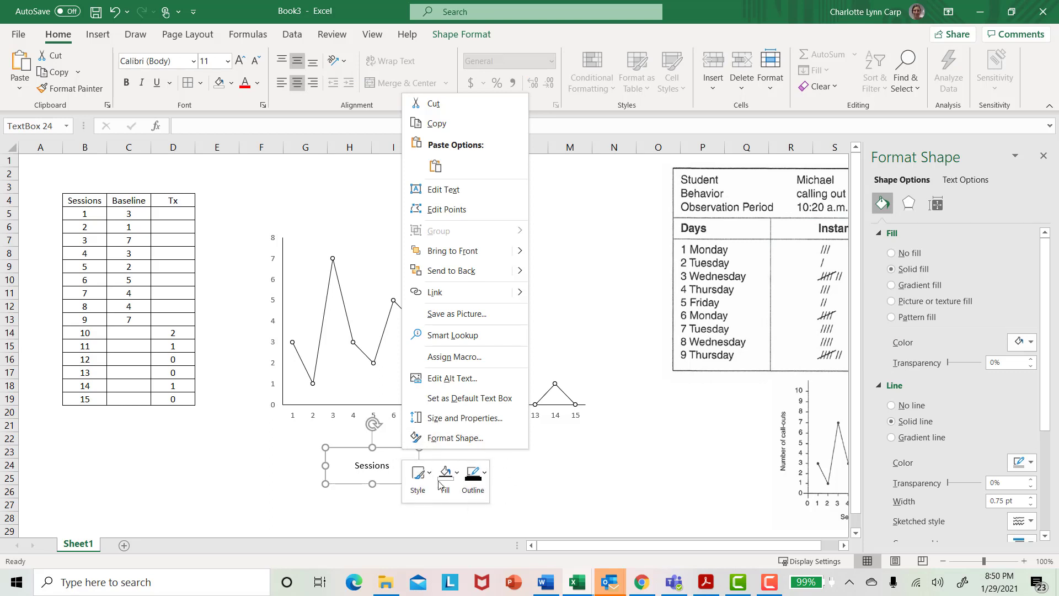
click(457, 474)
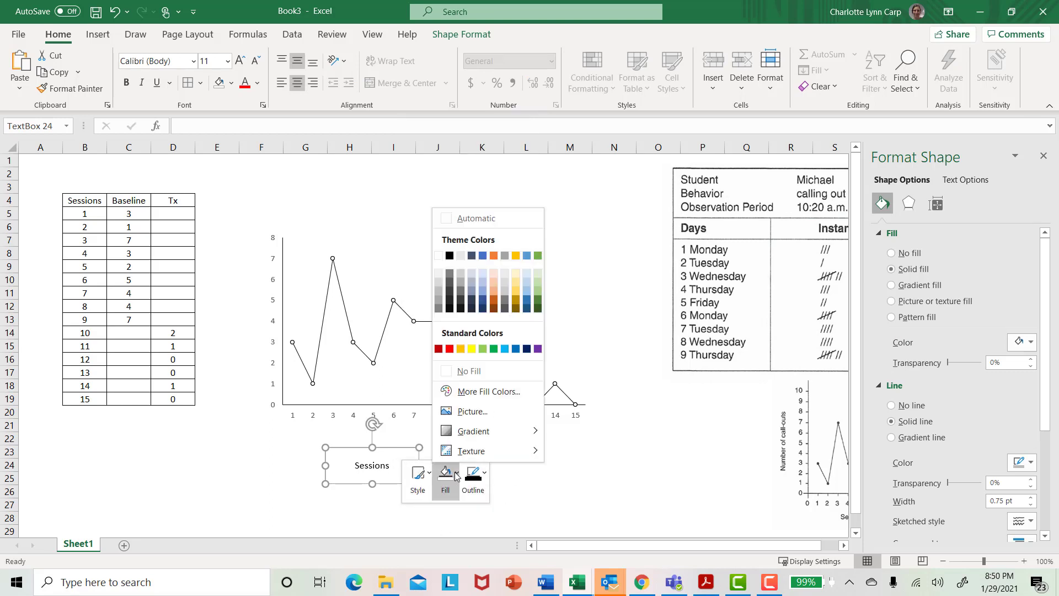
click(457, 375)
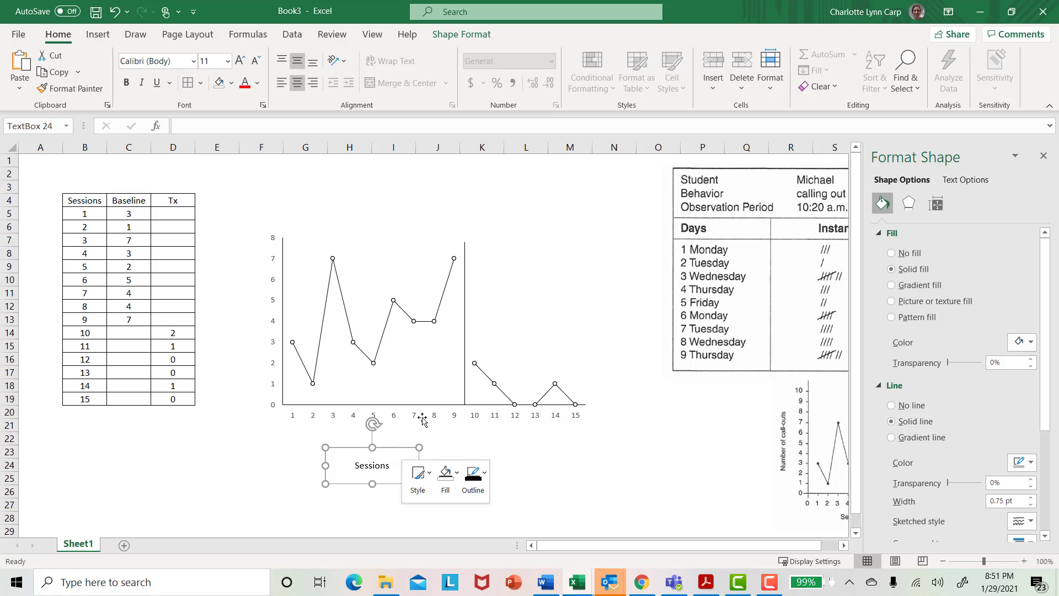
click(485, 478)
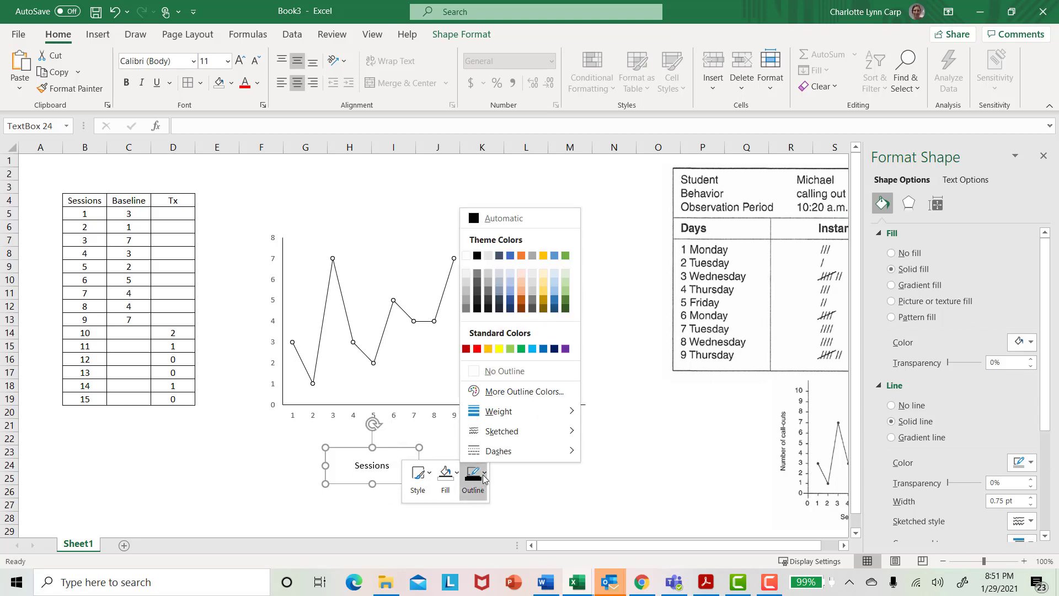
click(508, 379)
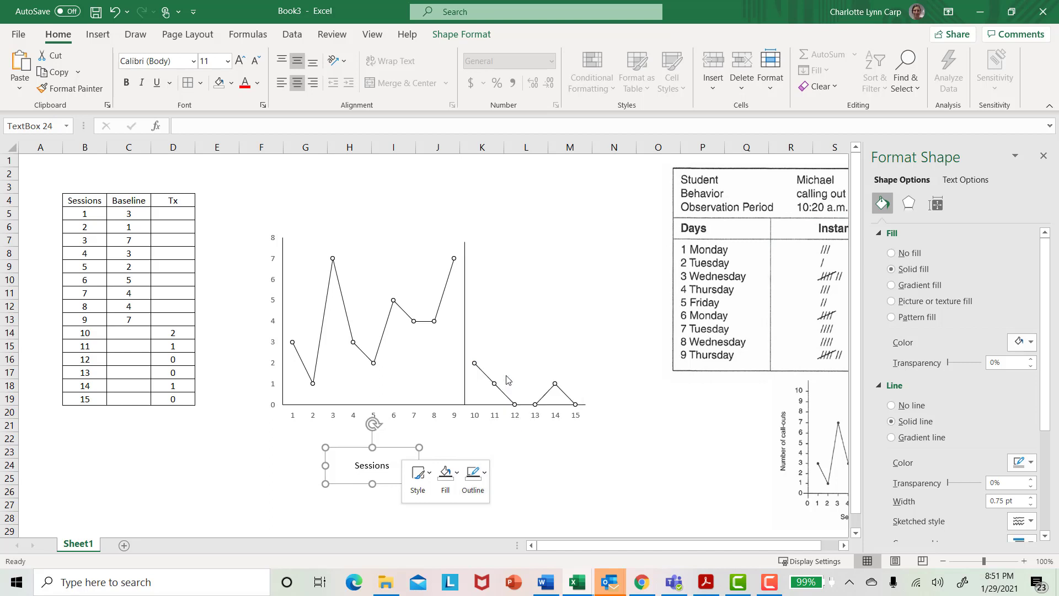
click(543, 479)
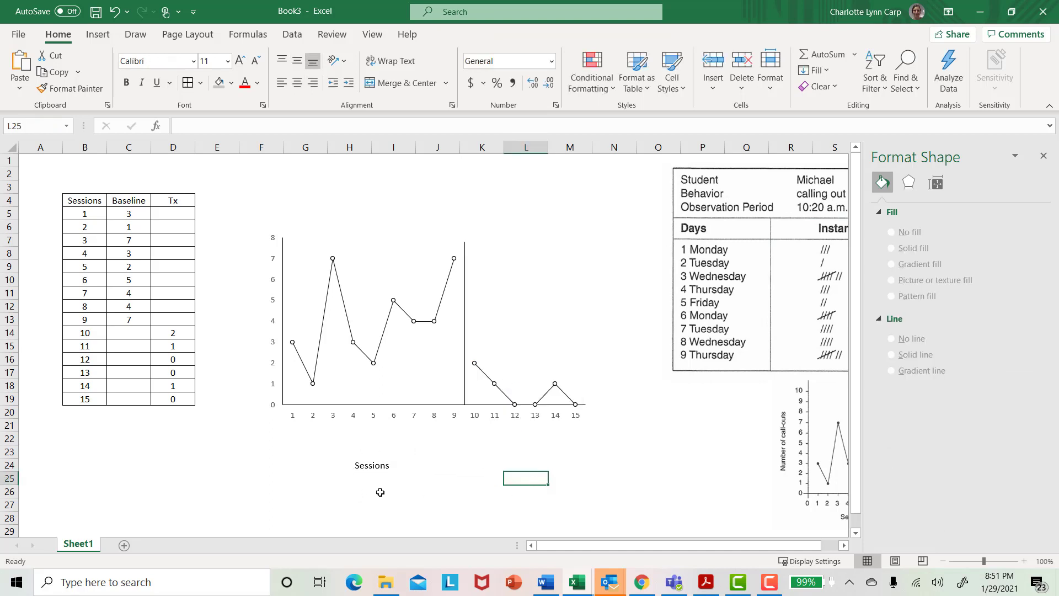
- Move the "Sessions" text box up to sit centred directly beneath the horizontal axis numbers
click(394, 465)
drag(393, 446, 445, 412)
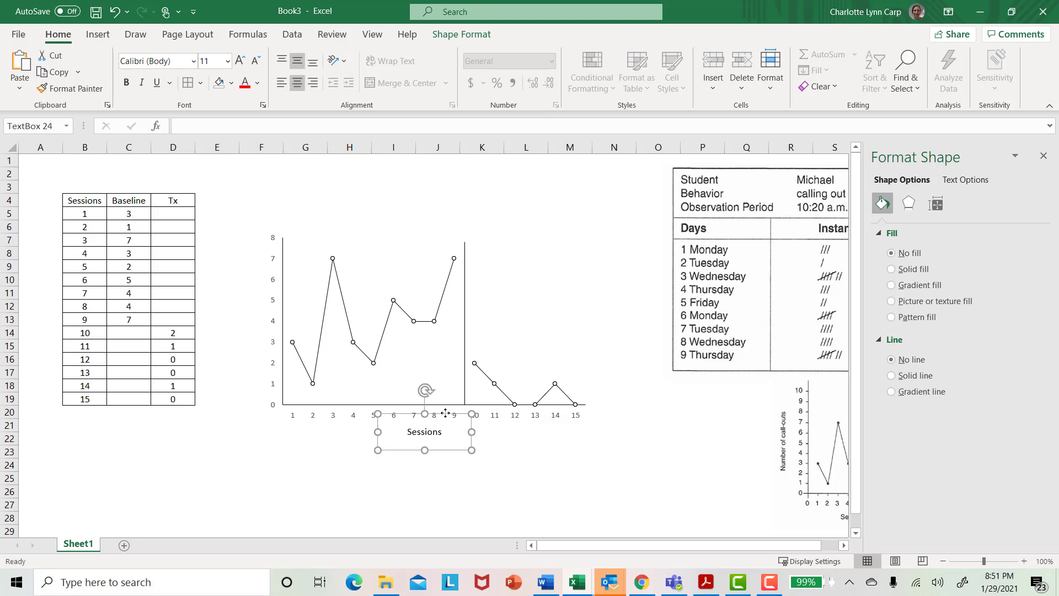
click(480, 489)
- Duplicate the "Sessions" text box and place the copy in the empty area below the chart
click(448, 449)
right_click(448, 449)
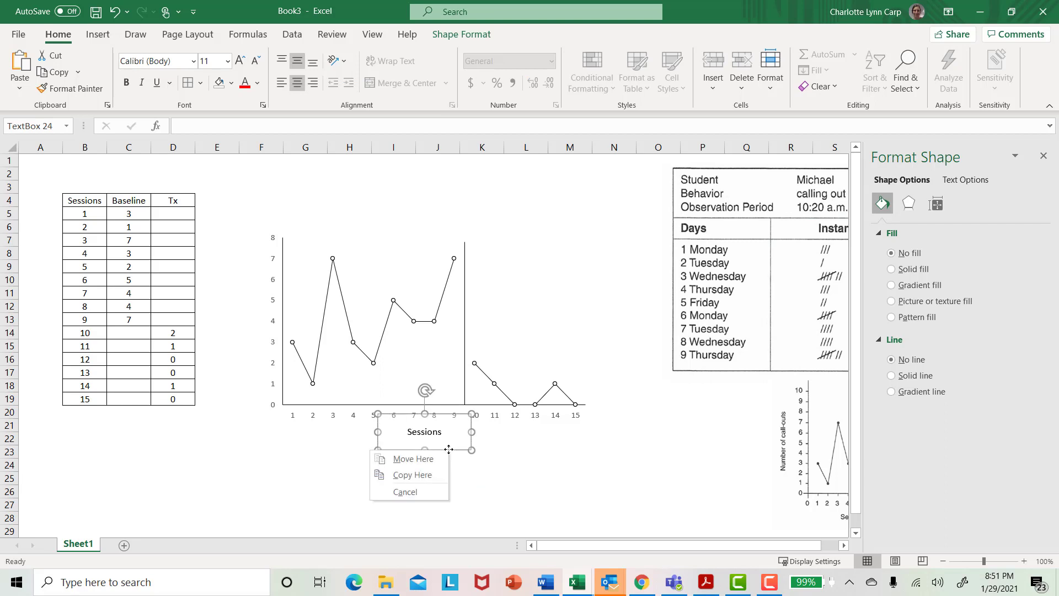
right_click(452, 450)
key(Escape)
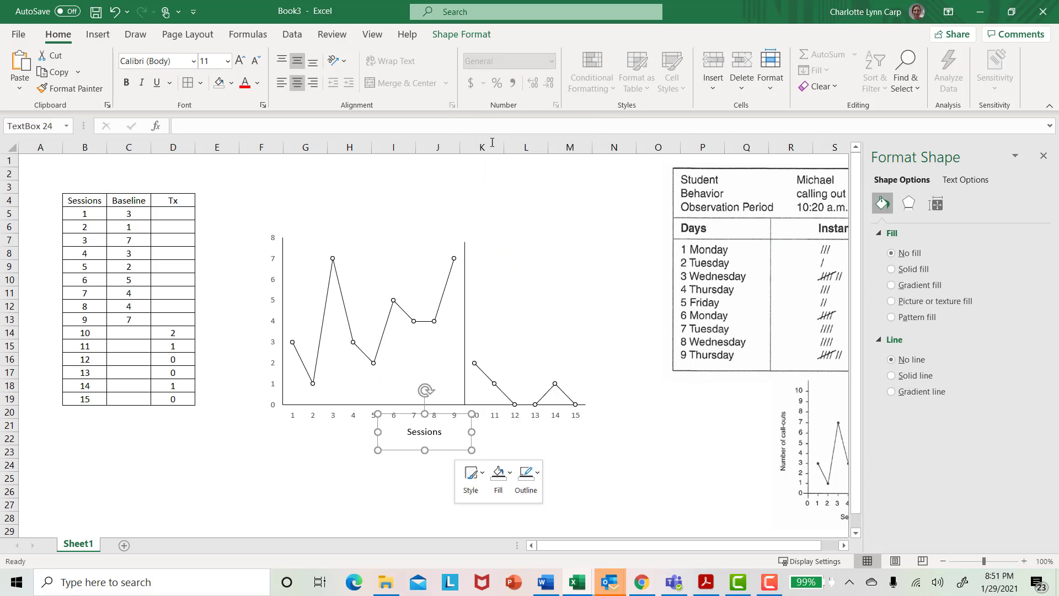
click(288, 483)
key(ctrl+v)
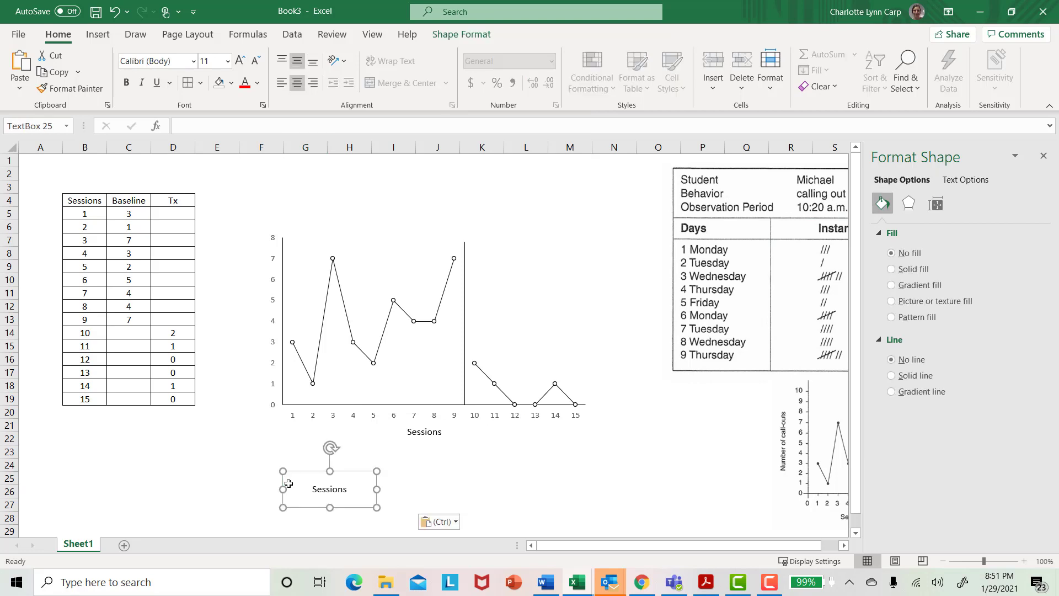
drag(356, 474, 415, 464)
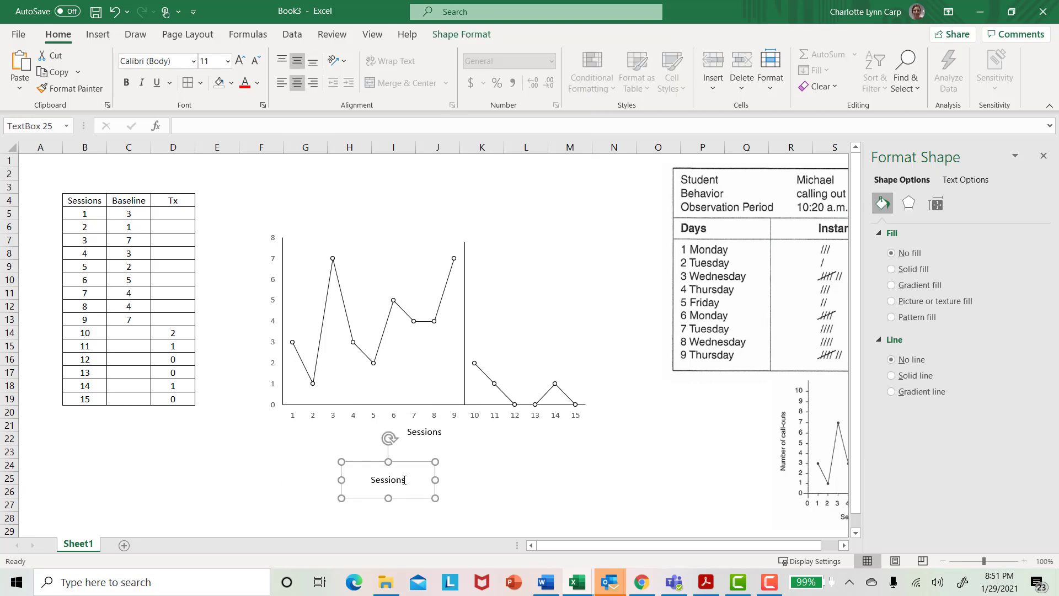
- Replace the copied text box's text with "Number of Call-Outs" and widen the box so it fits on one line
click(405, 480)
key(BackSpace)
key(BackSpace)
key(BackSpace)
key(BackSpace)
key(BackSpace)
key(BackSpace)
key(BackSpace)
text(Number of Call-Outs)
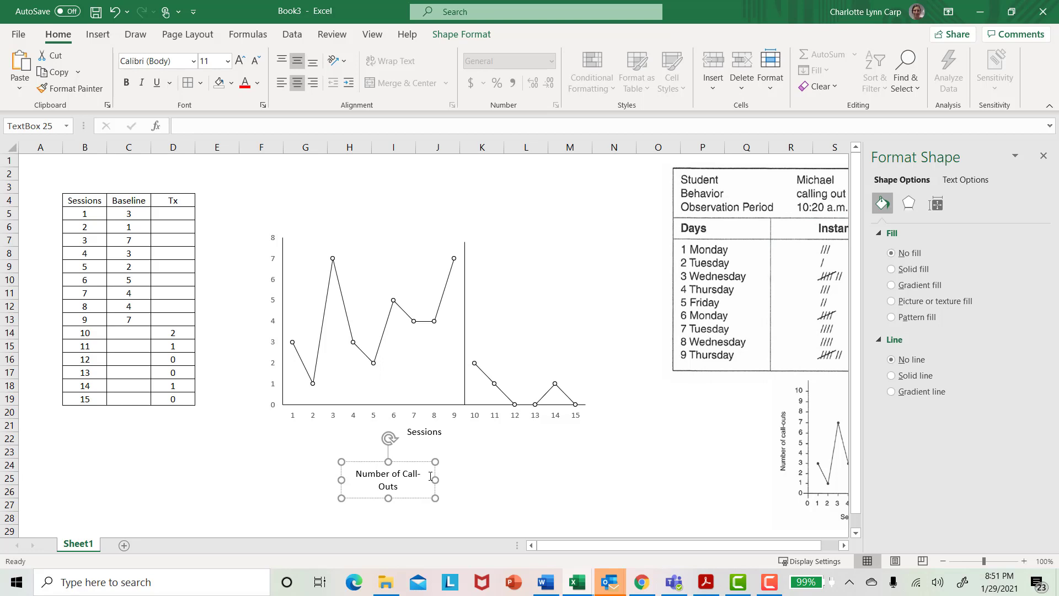
drag(436, 479, 482, 480)
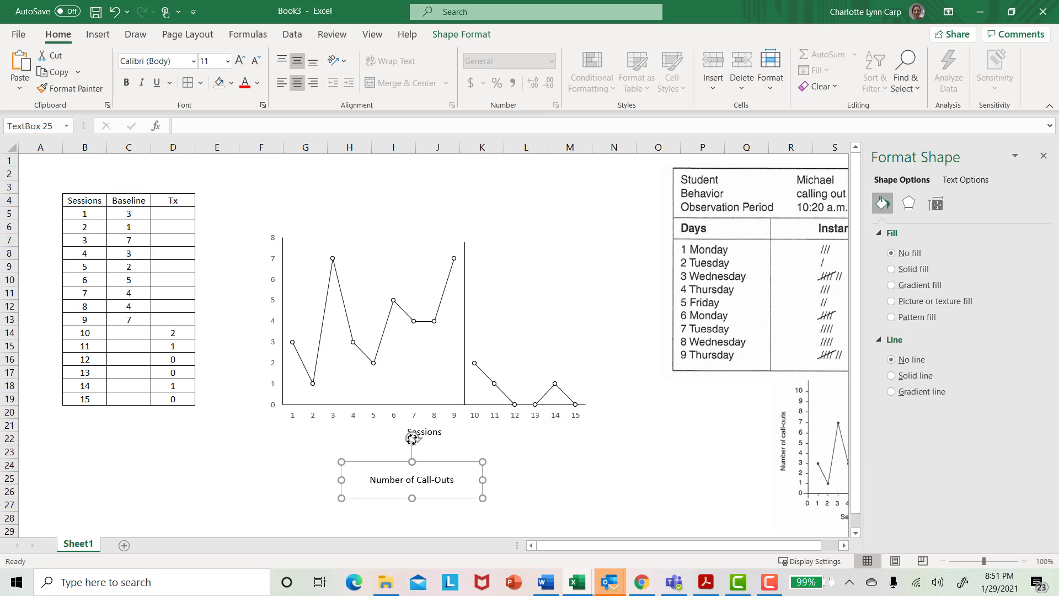
- Rotate the "Number of Call-Outs" text box to read upward and place it beside the chart's vertical axis
drag(411, 437, 378, 473)
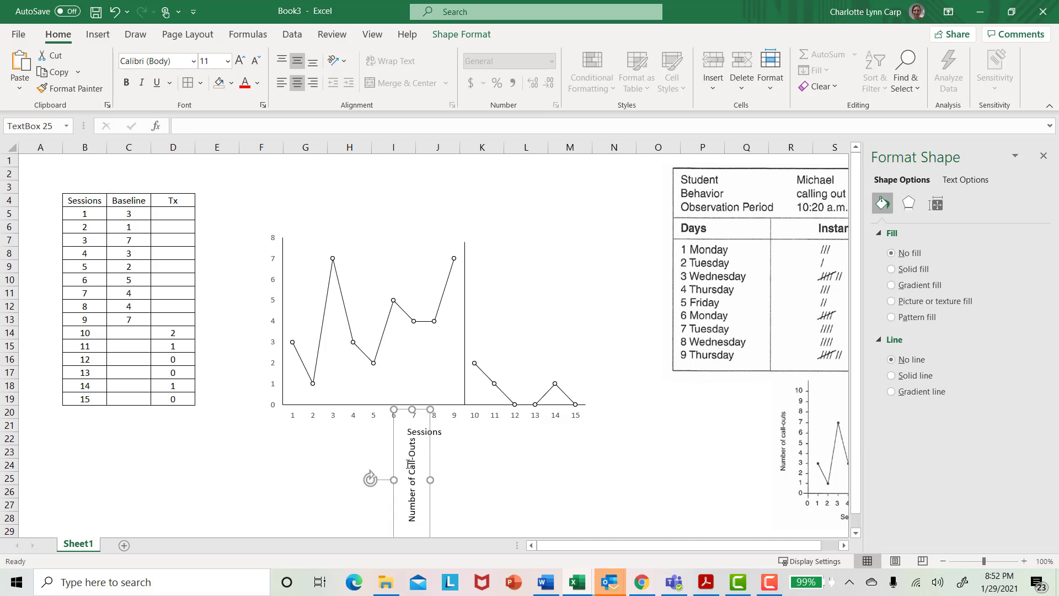
drag(430, 456, 270, 294)
click(349, 475)
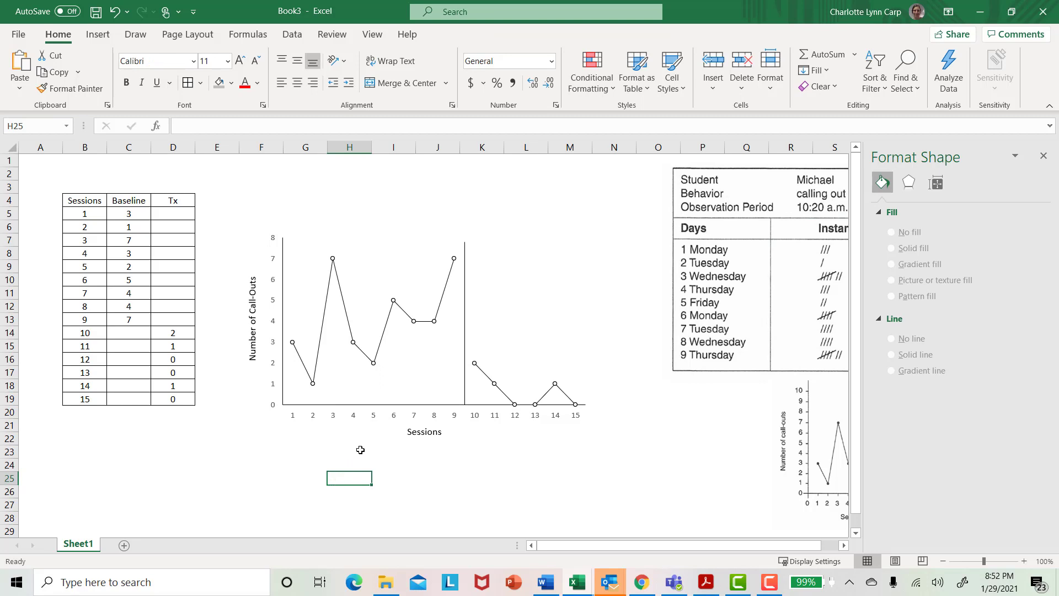
- Group the chart with the "Sessions" and "Number of Call-Outs" axis labels
click(589, 279)
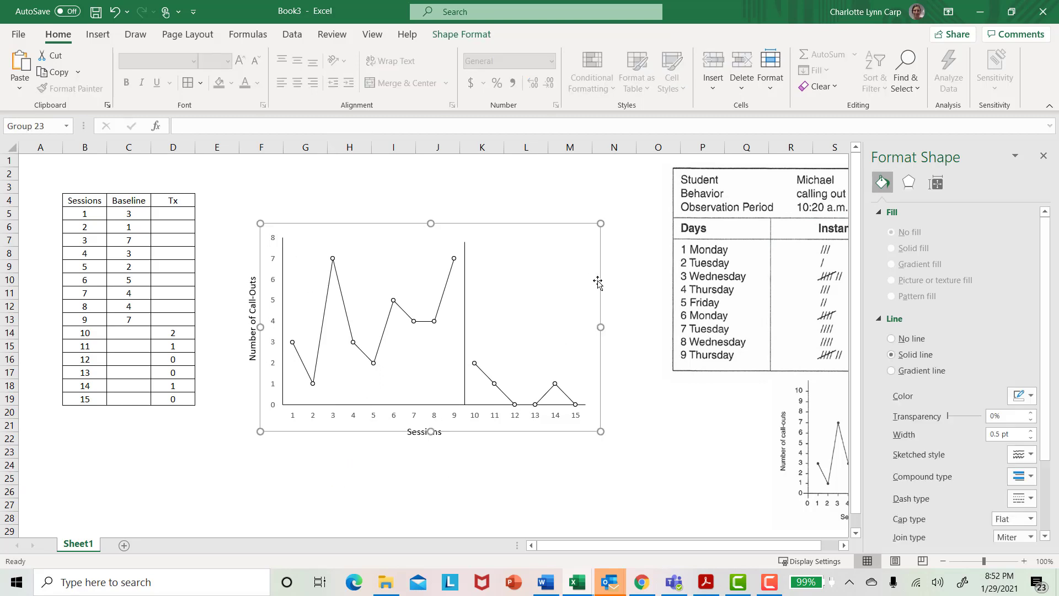
click(421, 435)
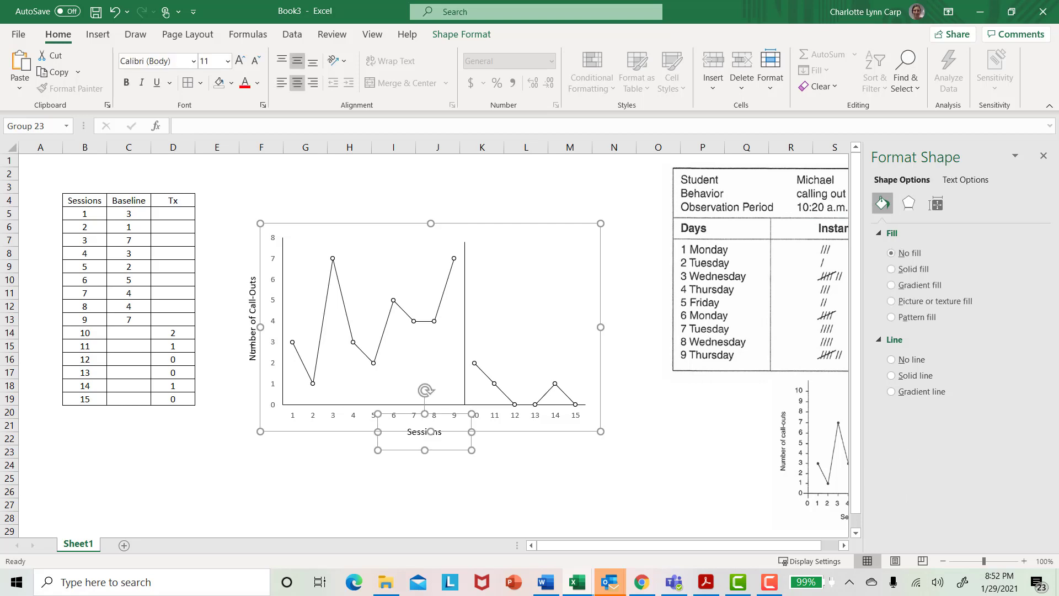
shift+click(251, 350)
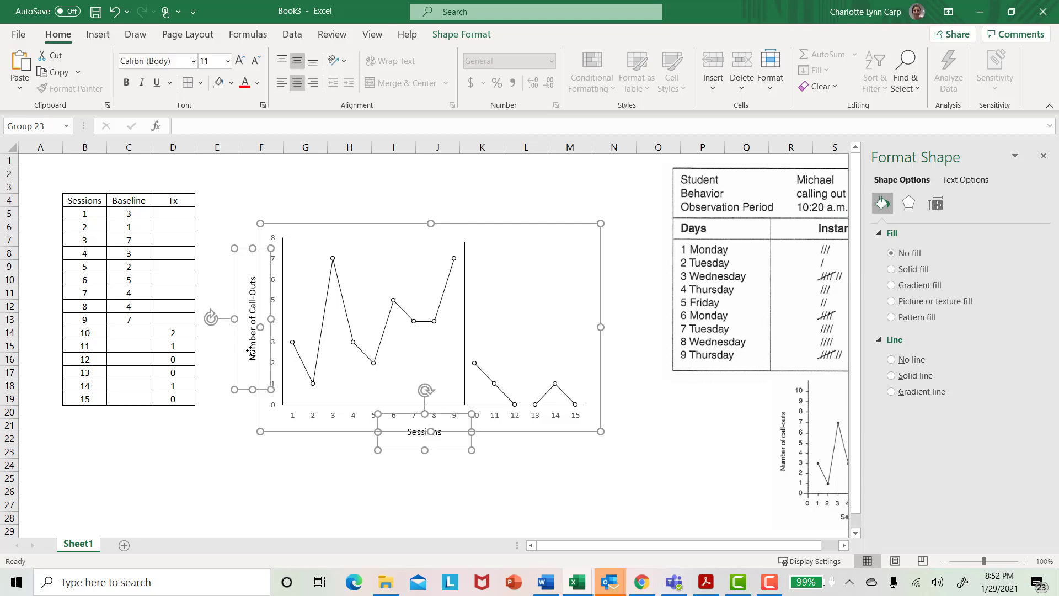
right_click(233, 287)
mouse_move(299, 383)
click(375, 389)
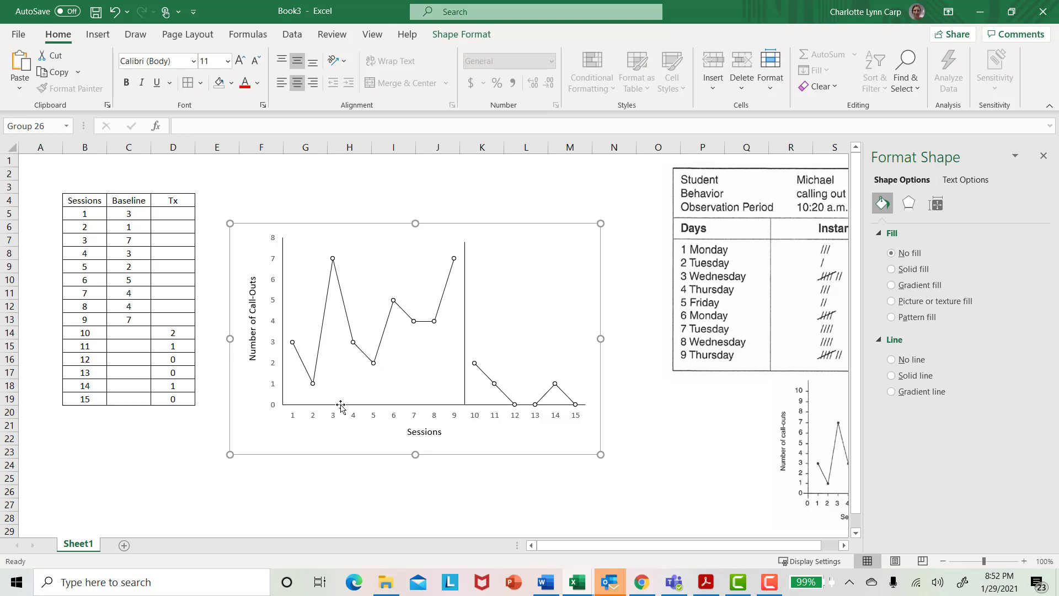
- Copy the "Sessions" text box out of the group and paste it below the chart
click(436, 431)
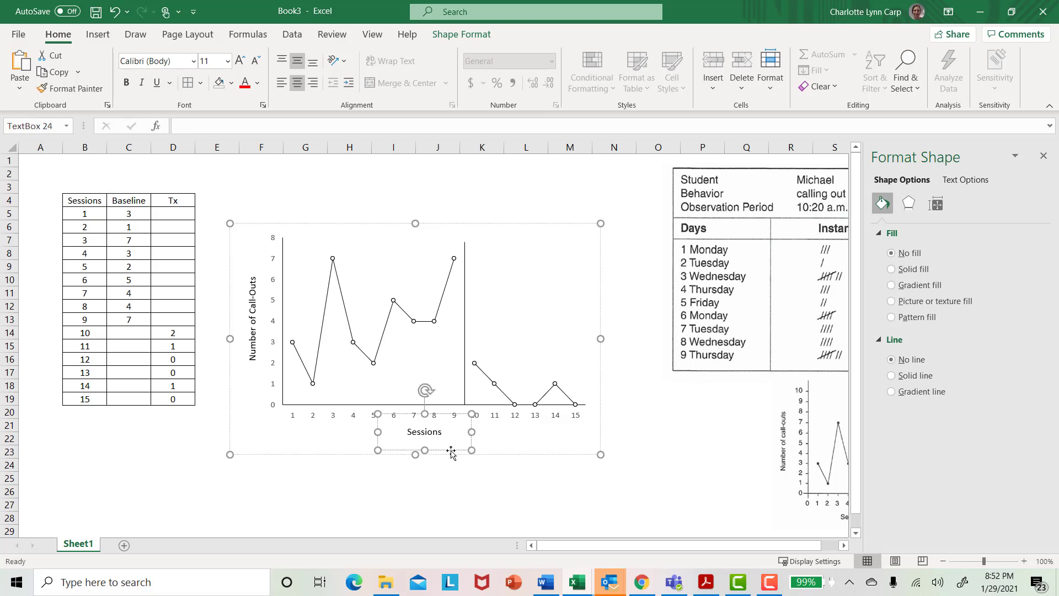
click(451, 450)
right_click(448, 451)
click(499, 128)
click(395, 500)
key(ctrl+v)
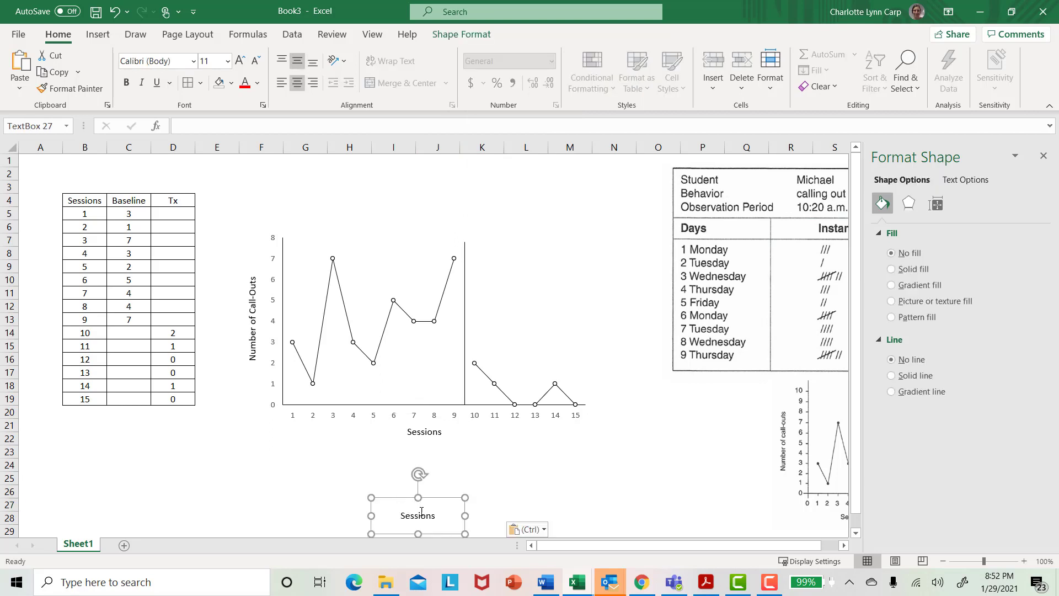
- Change the pasted text box to read "Baseline" and place it above the data for sessions 1 to 9
drag(402, 518, 438, 512)
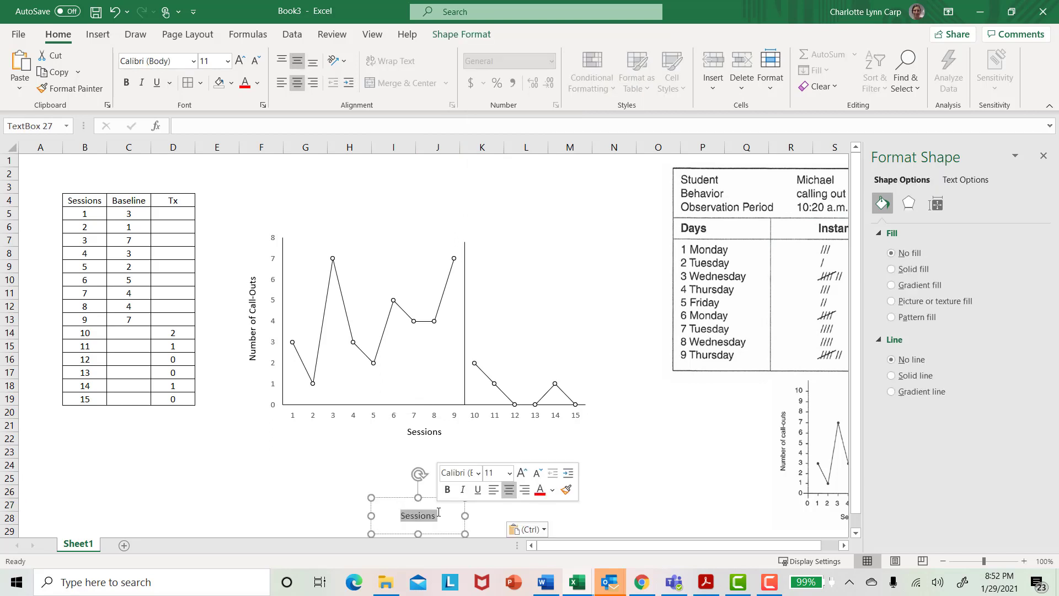
text(Baseline)
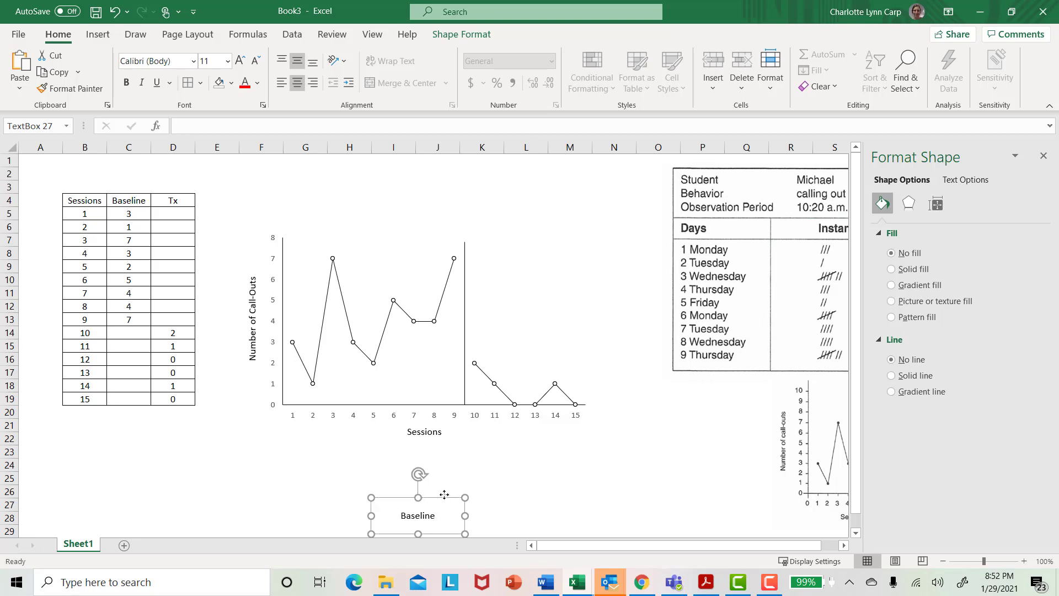
drag(456, 492, 402, 208)
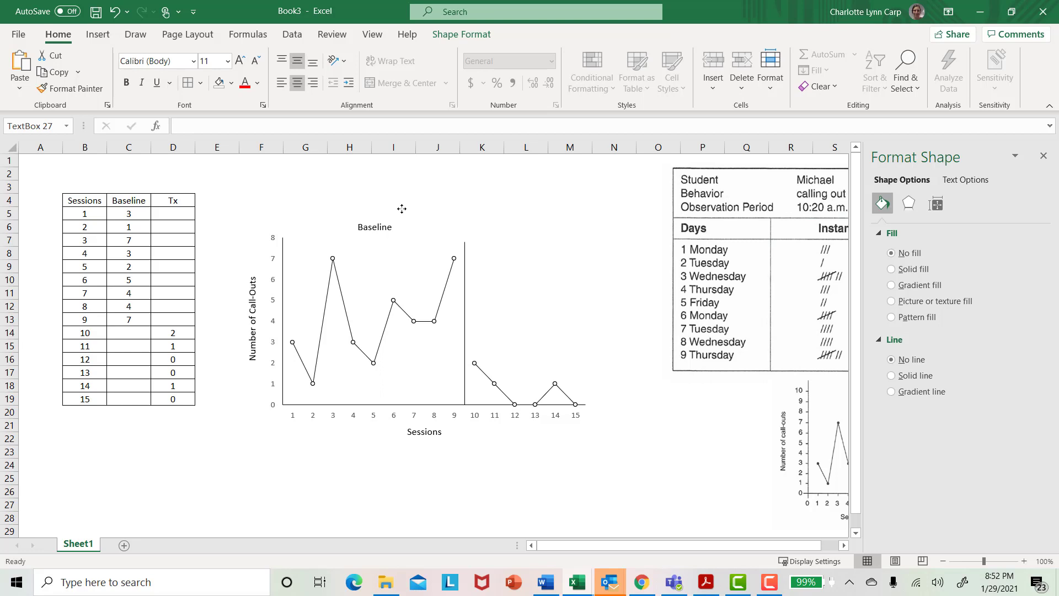
drag(402, 208, 402, 210)
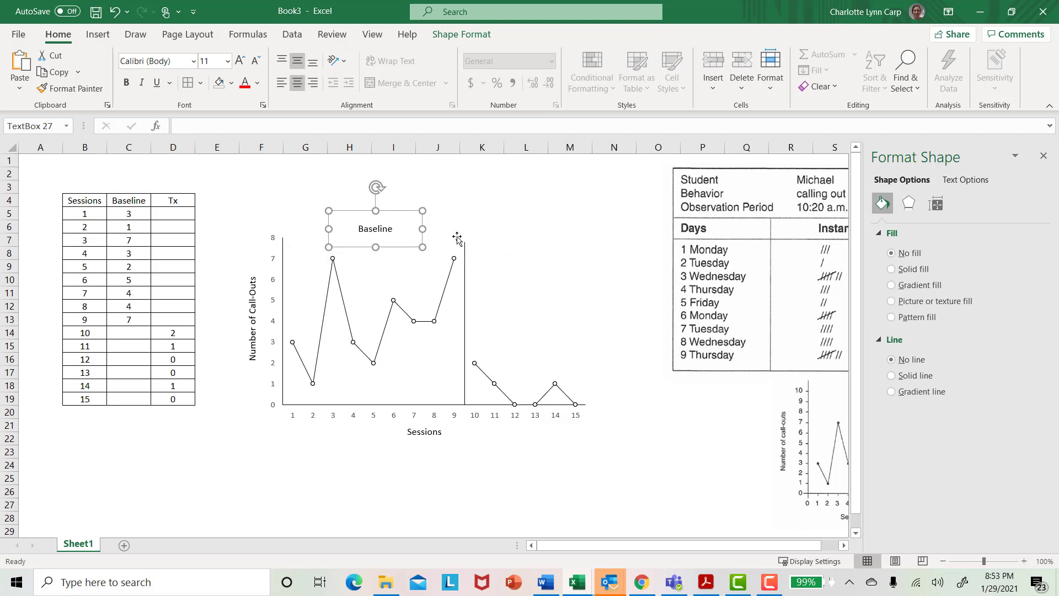
- Duplicate the "Baseline" text box into the empty area below the chart
right_click(388, 214)
key(Escape)
click(368, 470)
right_click(367, 467)
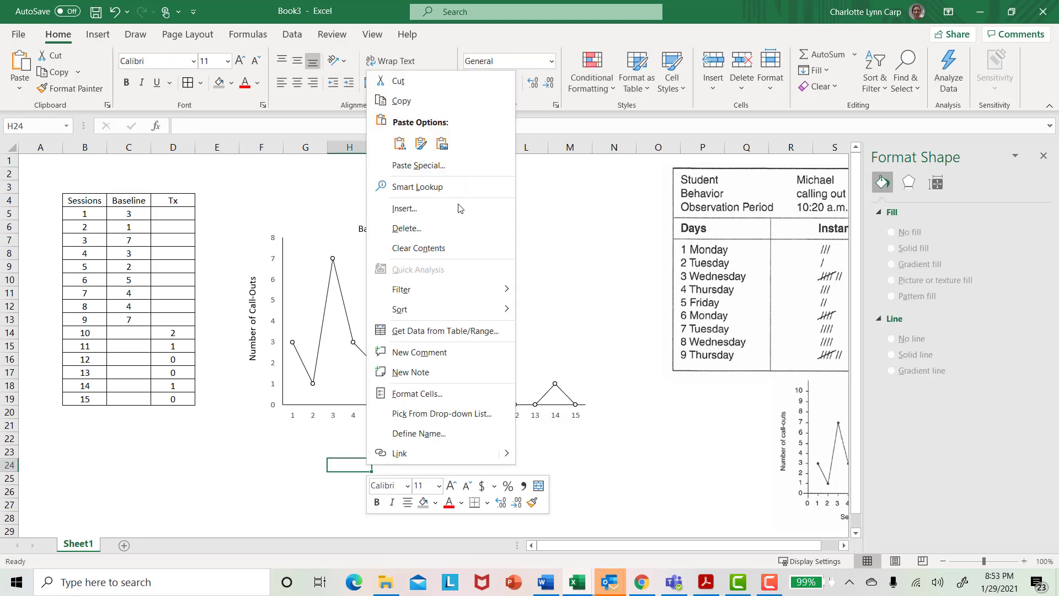
click(546, 467)
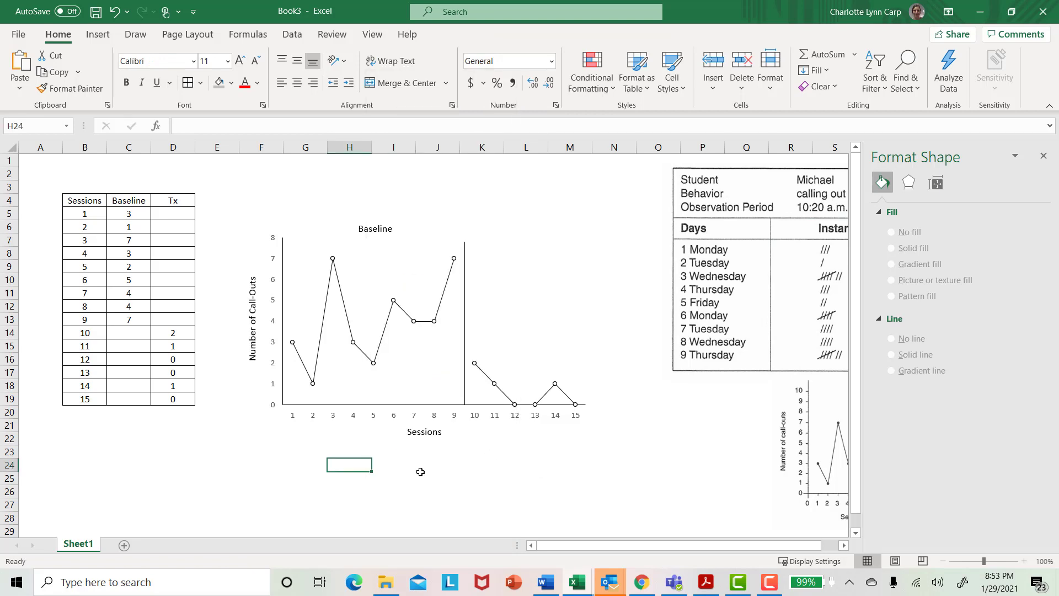
key(ctrl+v)
- Change the copied label to "Intervention" and place it above the data for sessions 10 to 15, level with "Baseline"
click(395, 475)
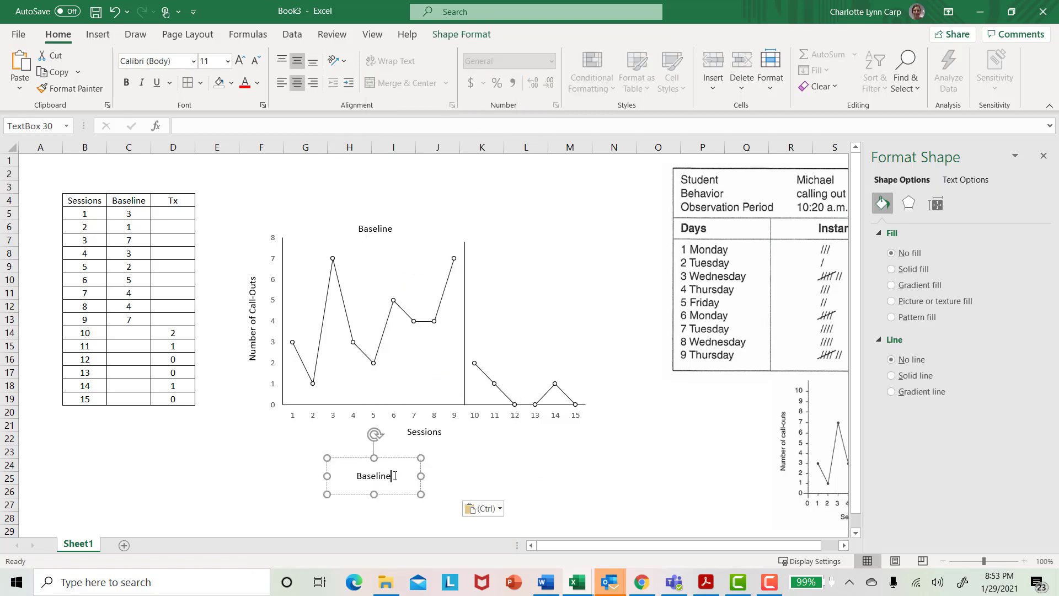
key(BackSpace)
key(BackSpace)
key(BackSpace)
key(BackSpace)
key(BackSpace)
key(BackSpace)
key(BackSpace)
key(BackSpace)
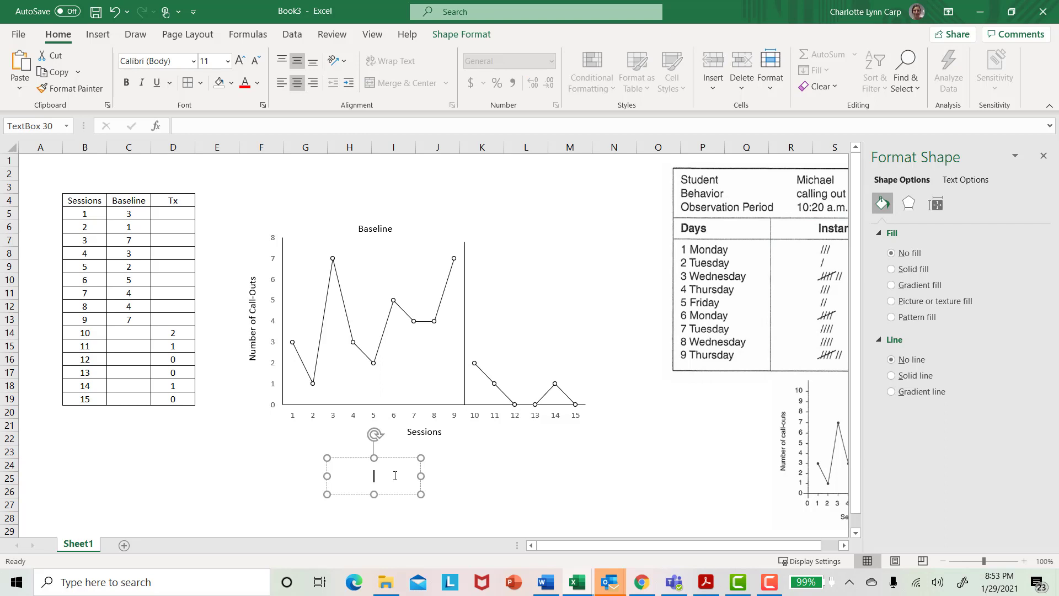
text(Intervention)
drag(401, 453, 555, 210)
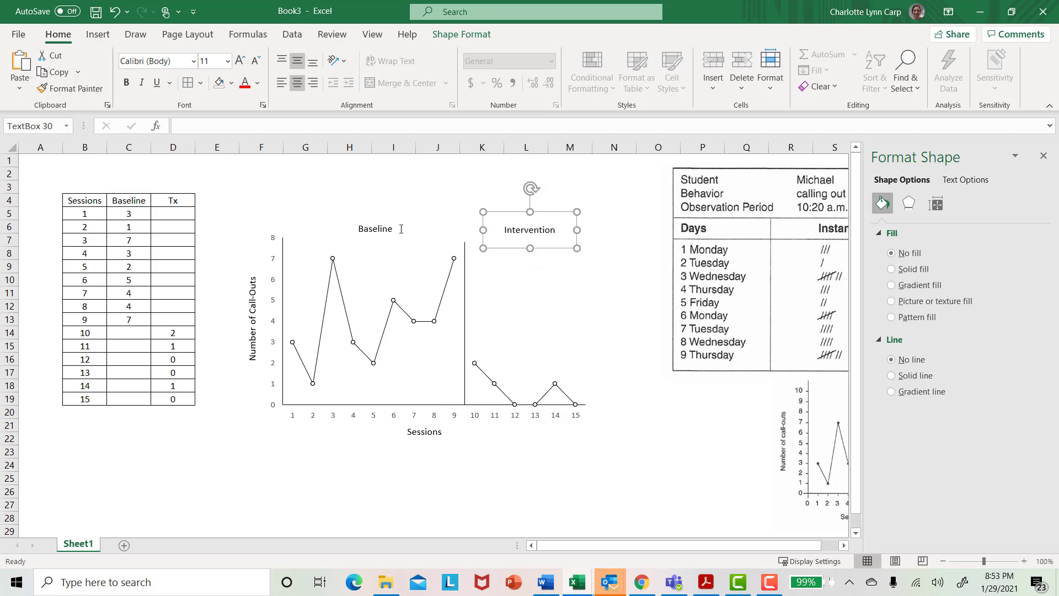
click(550, 477)
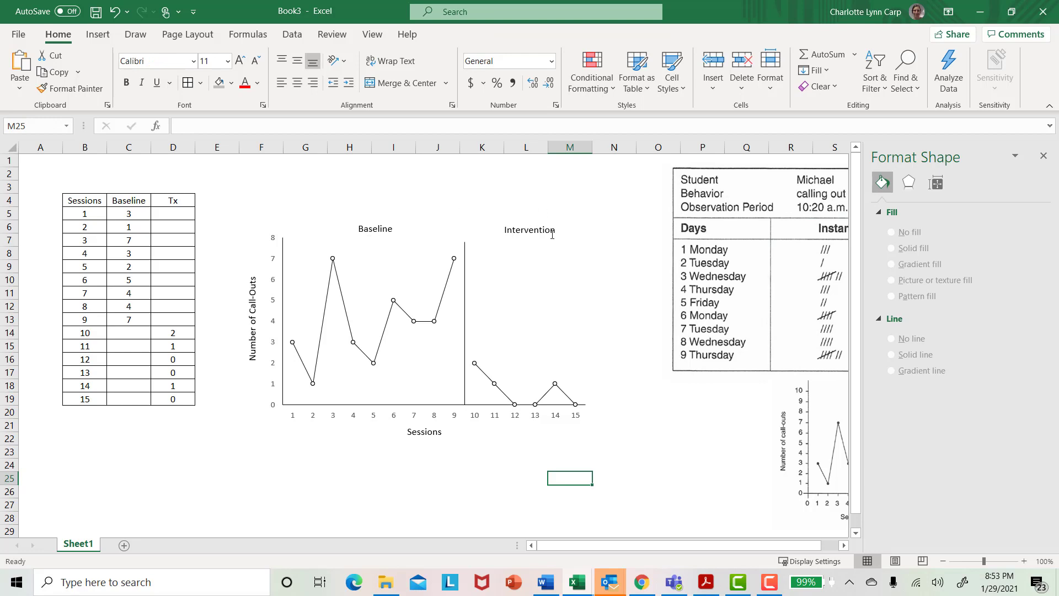
- Group the "Baseline" and "Intervention" text boxes with the existing chart group
click(587, 296)
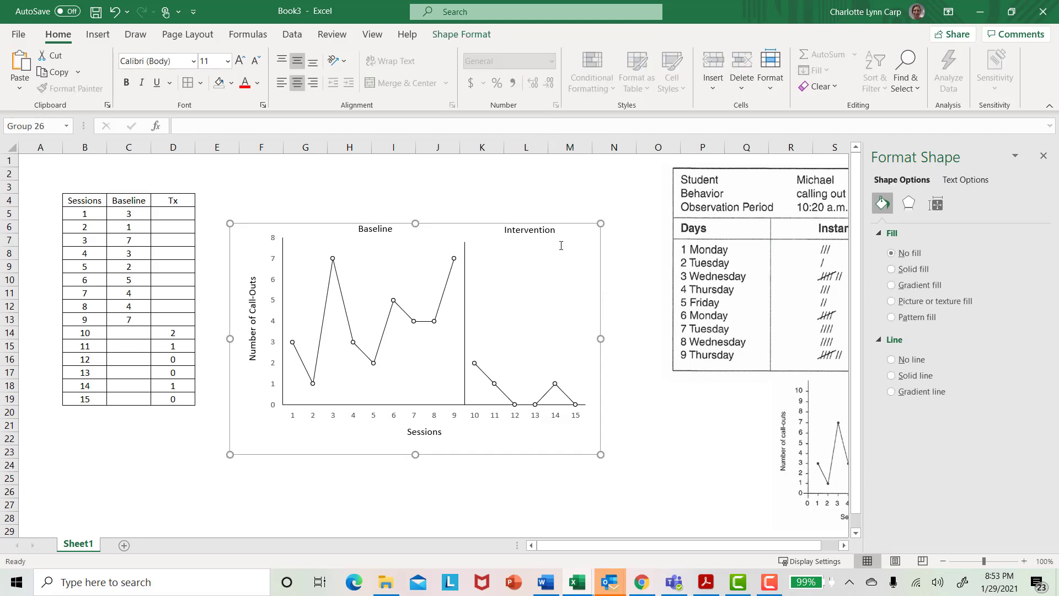
click(551, 230)
shift+click(385, 229)
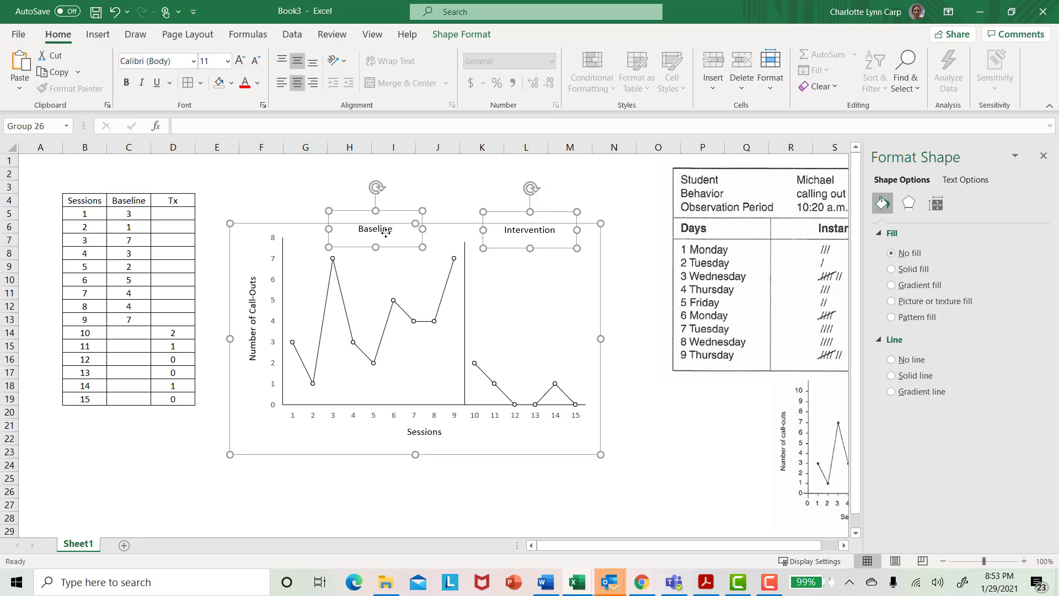
right_click(391, 211)
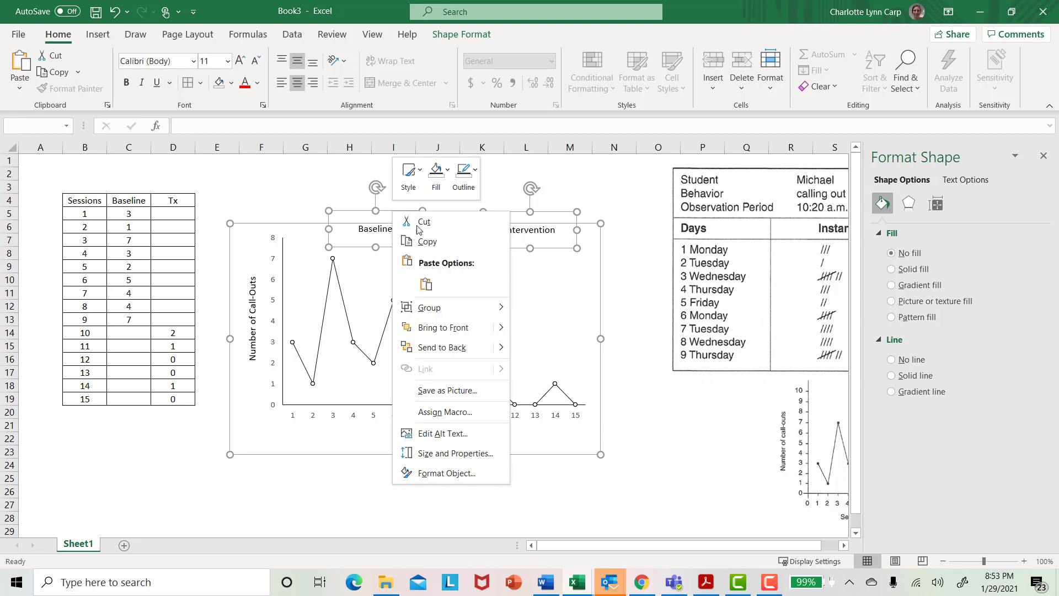
mouse_move(488, 308)
click(534, 310)
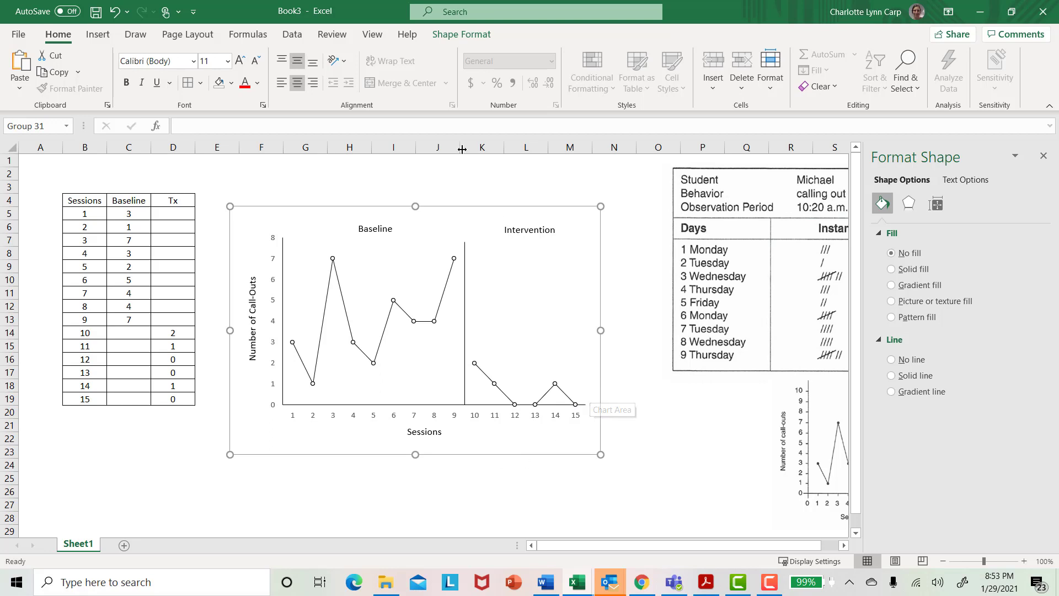
- Insert a small text box below the chart containing the student's first name, centred horizontally and vertically
click(105, 36)
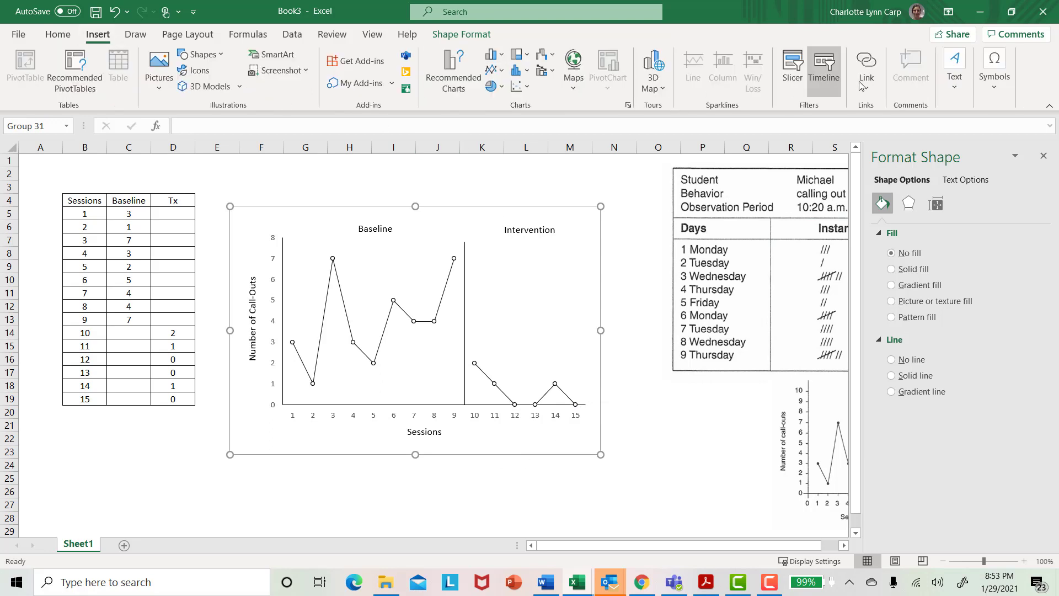
click(955, 82)
click(901, 134)
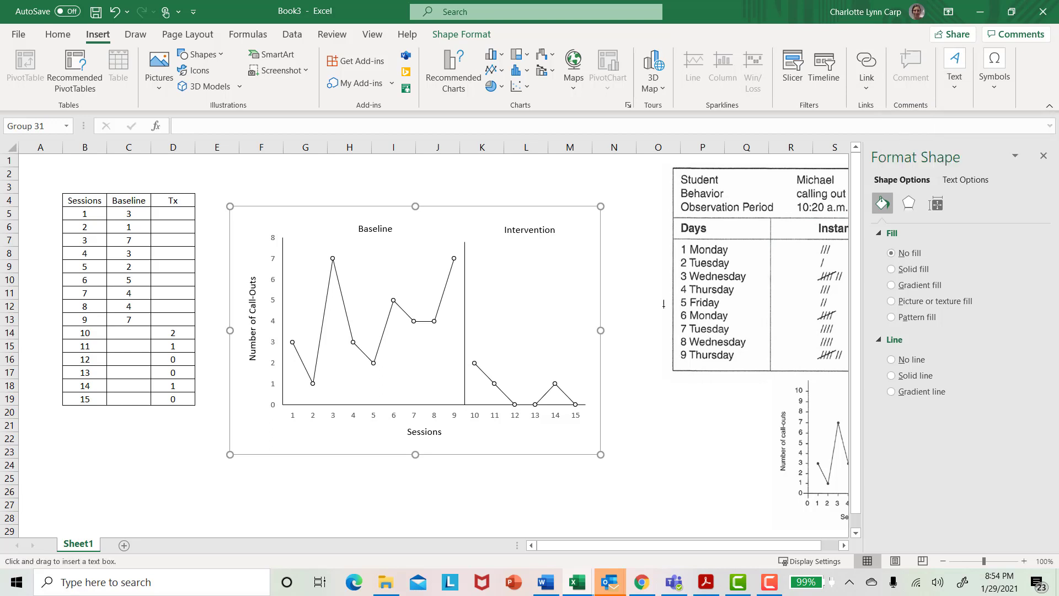
click(1043, 156)
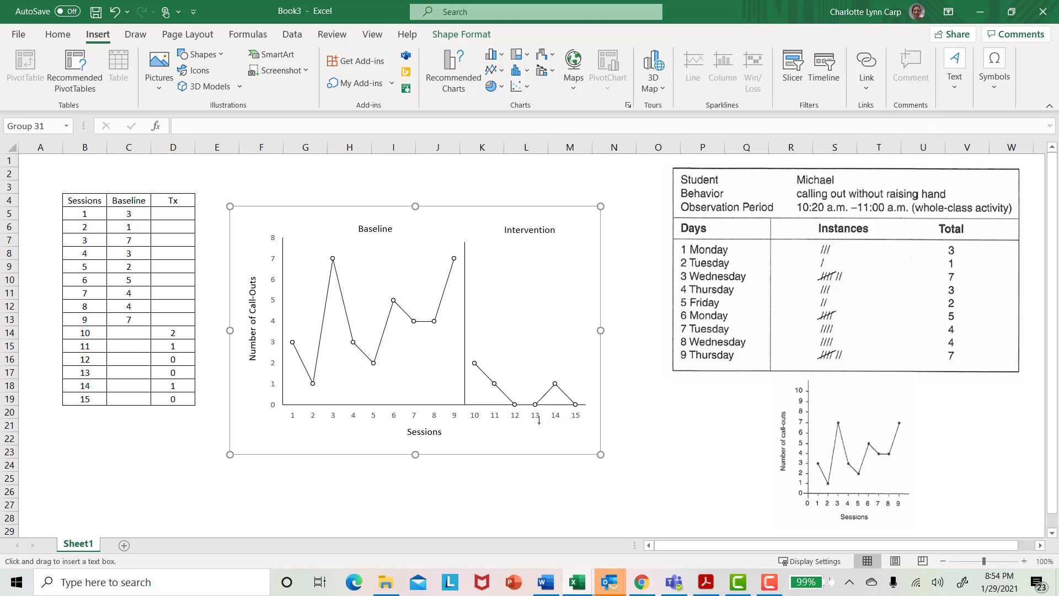
drag(488, 465, 562, 487)
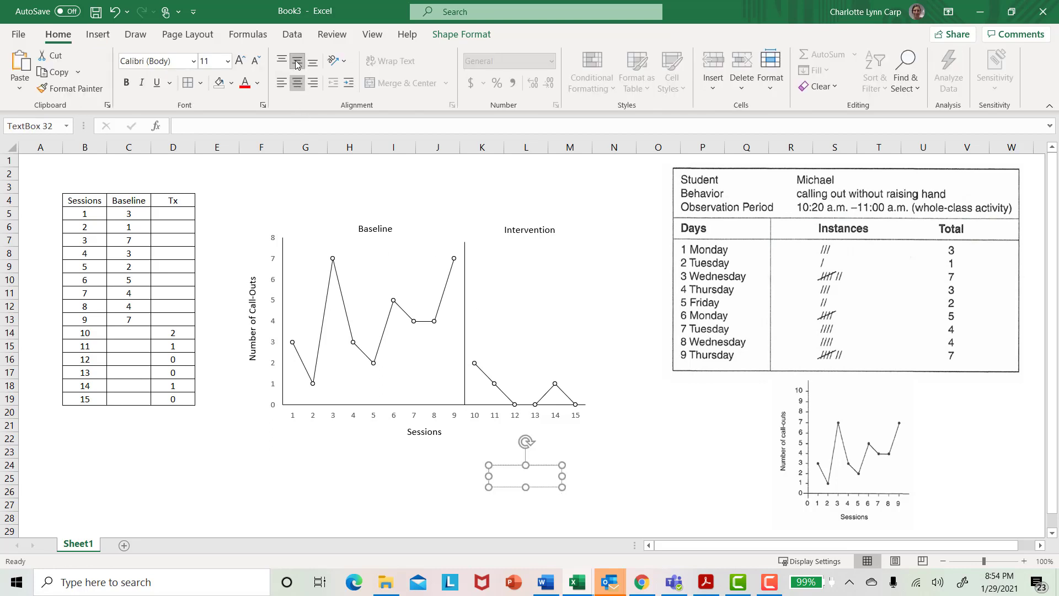
text(Michael)
click(550, 506)
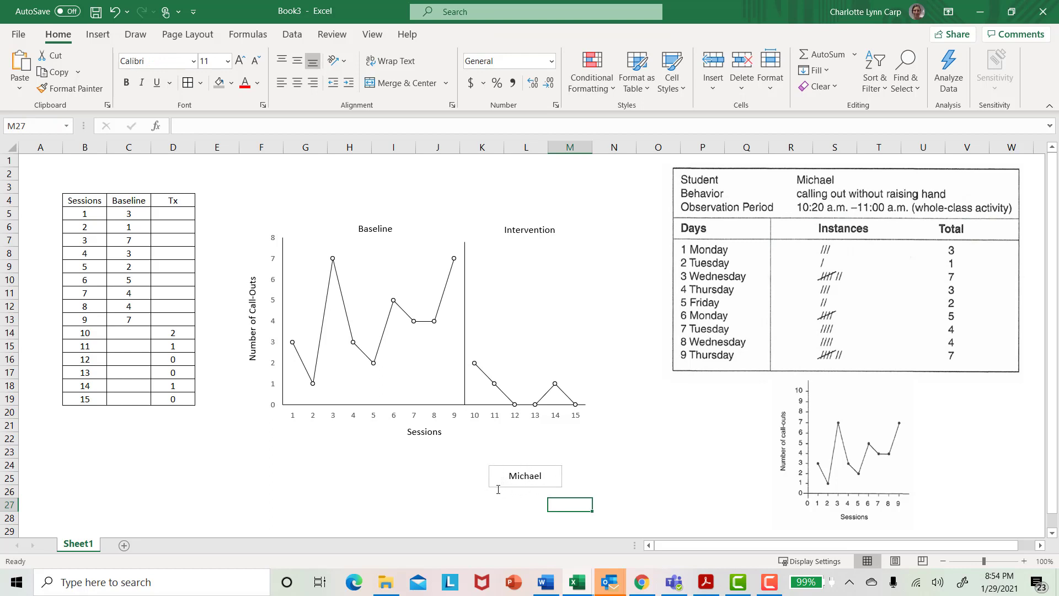
- Give the student's name text box a black outline
click(539, 469)
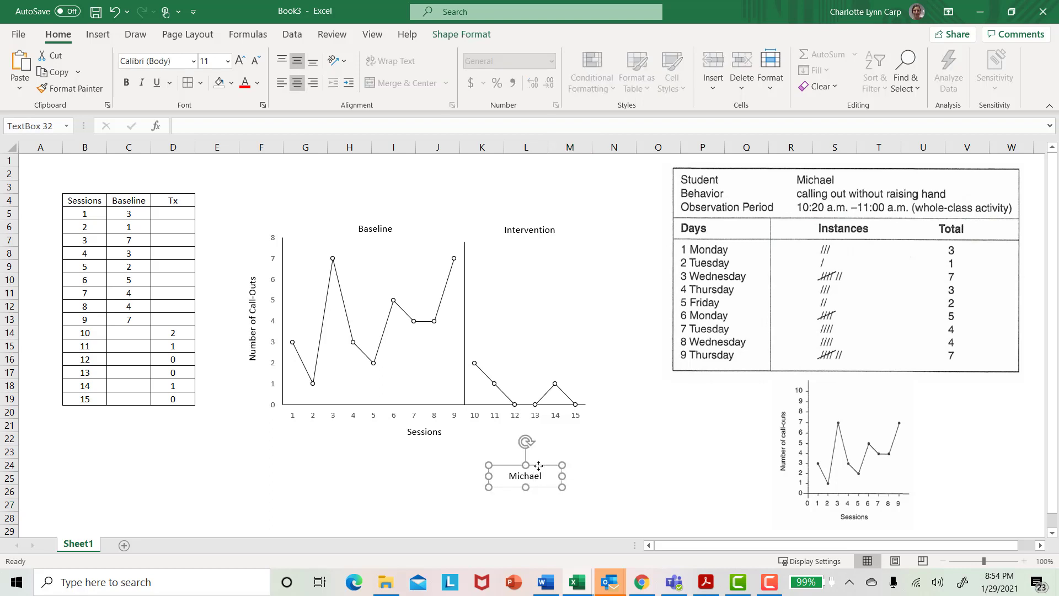
right_click(538, 466)
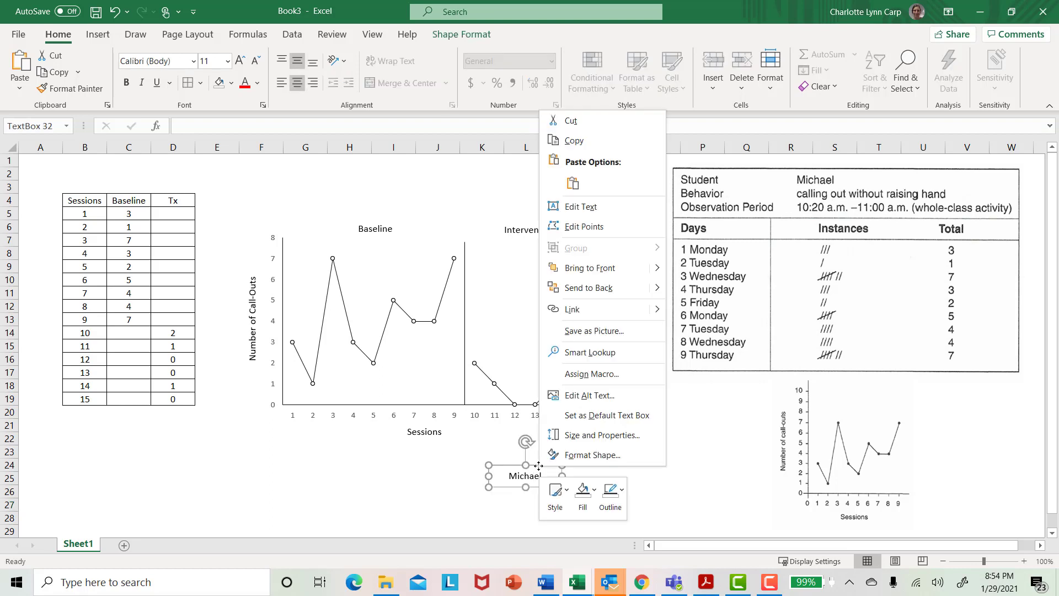
click(622, 495)
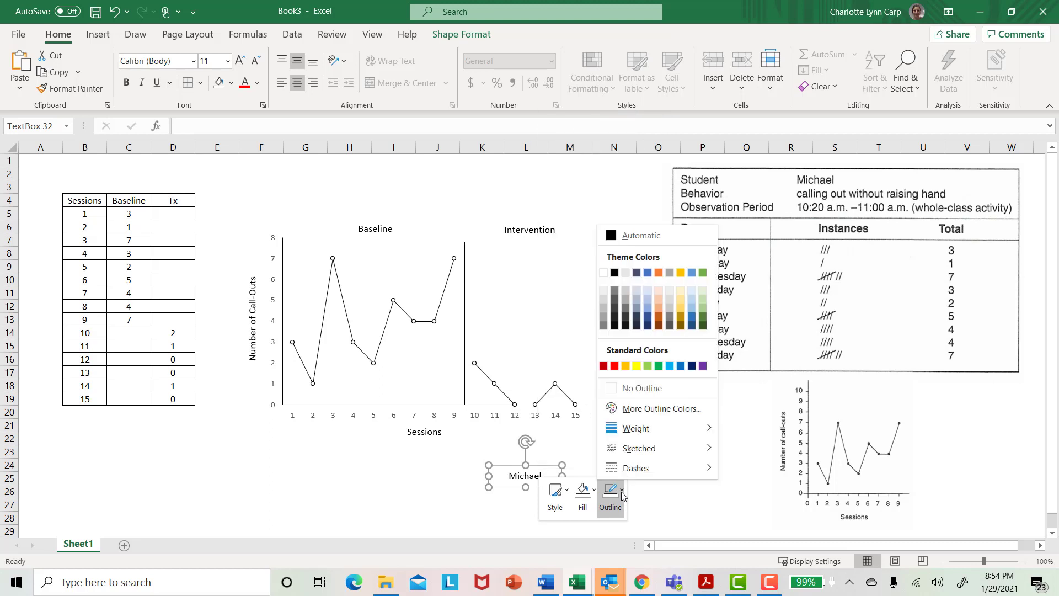
click(616, 279)
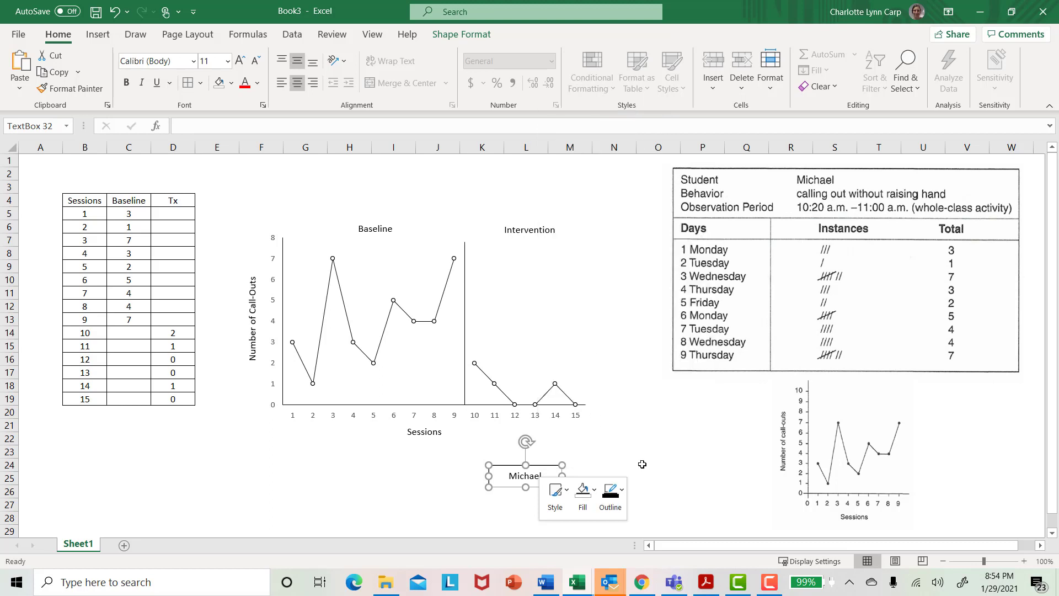
key(Escape)
- Narrow the name box to fit its text and place it at the end of the horizontal axis, beside session 15
click(561, 484)
drag(562, 475, 542, 477)
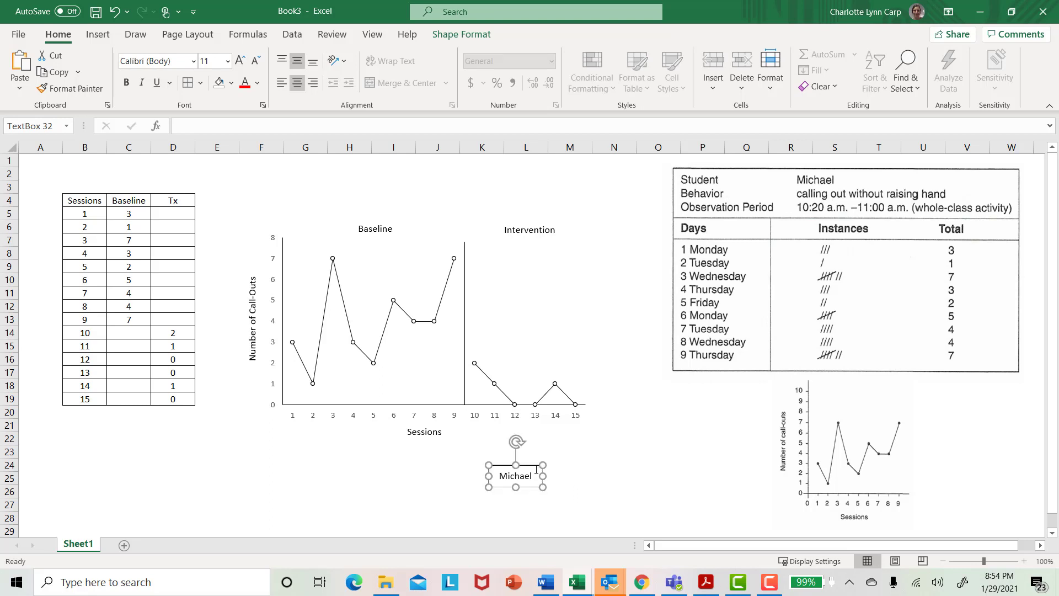
drag(530, 465, 616, 377)
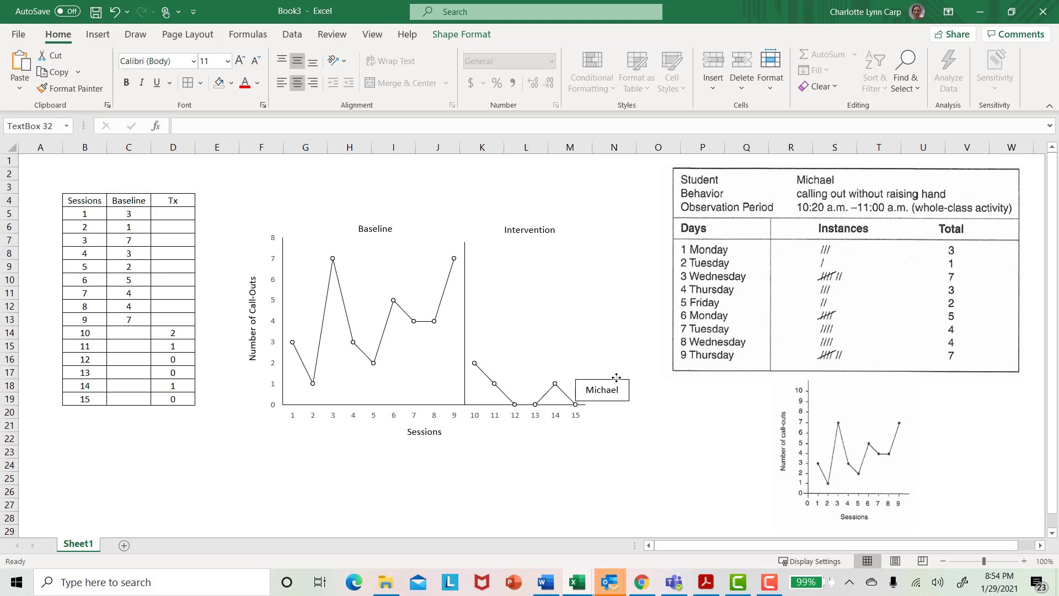
click(605, 433)
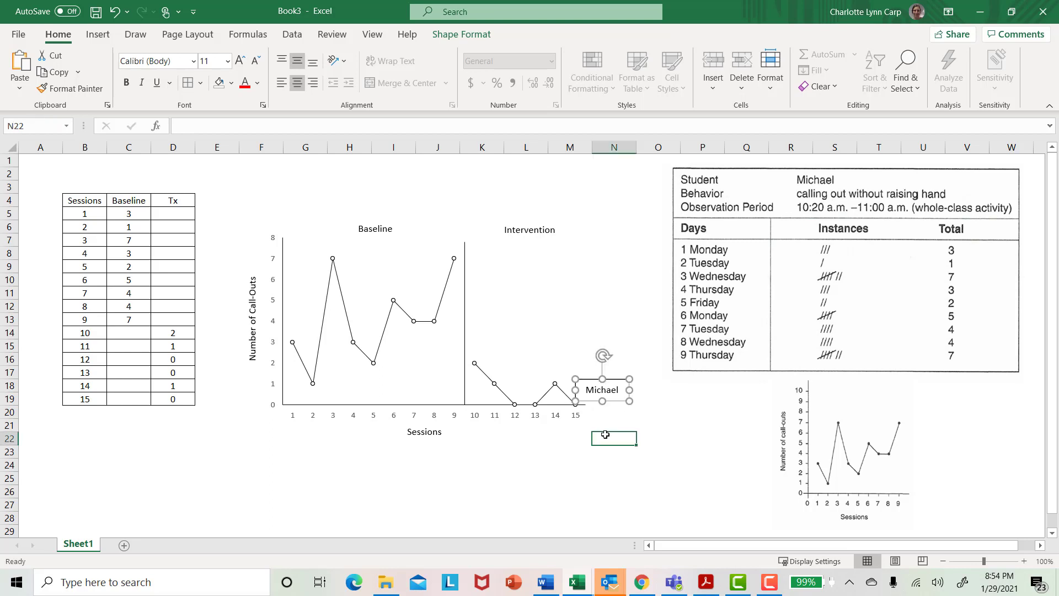
click(594, 380)
mouse_move(594, 381)
mouse_down()
mouse_move(549, 379)
mouse_move(595, 380)
mouse_up()
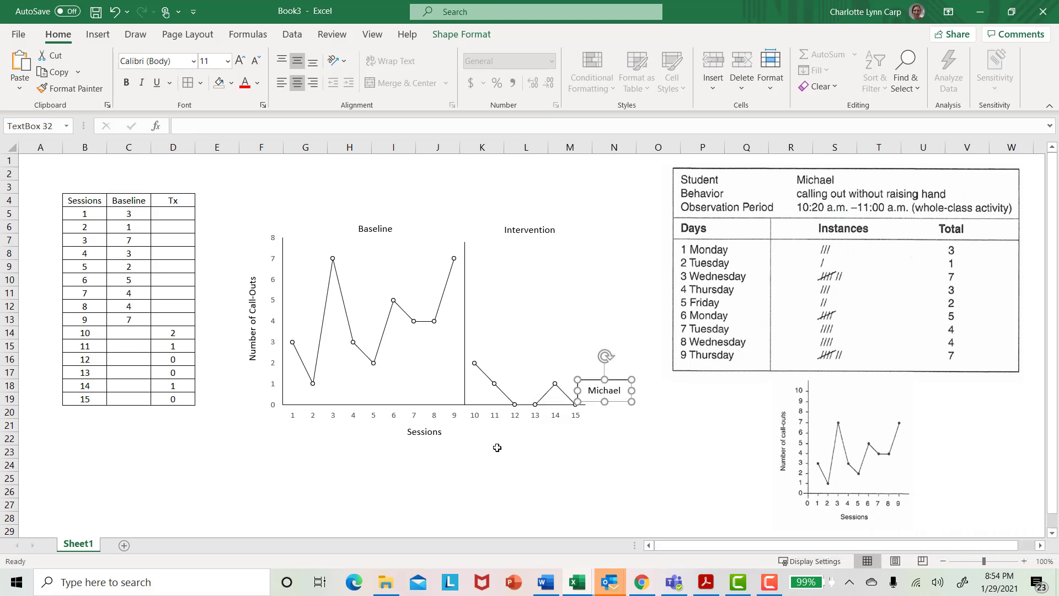
- Group the student's name box with the chart group
click(603, 298)
click(588, 326)
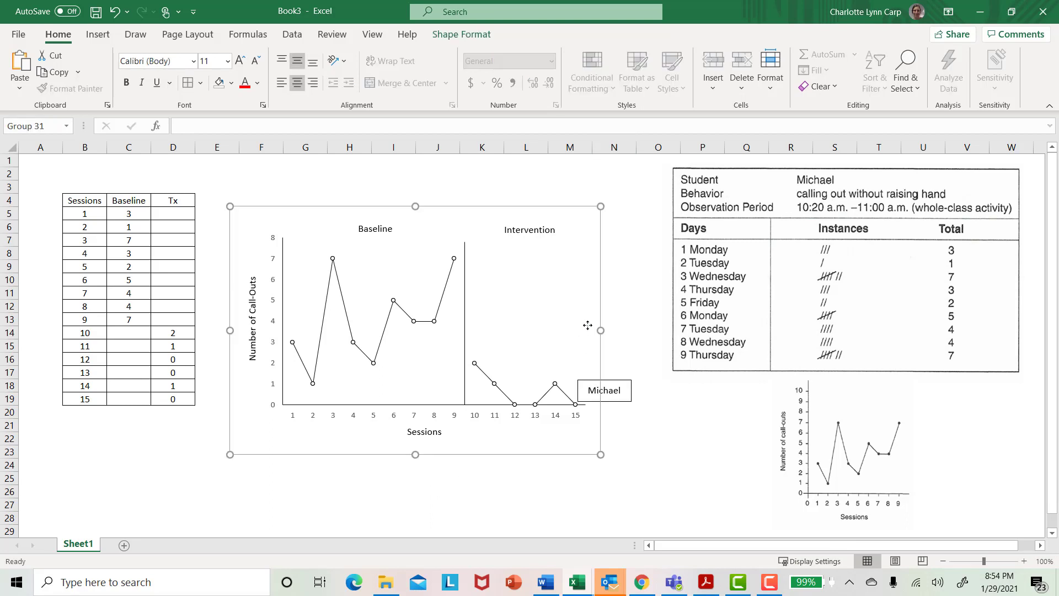